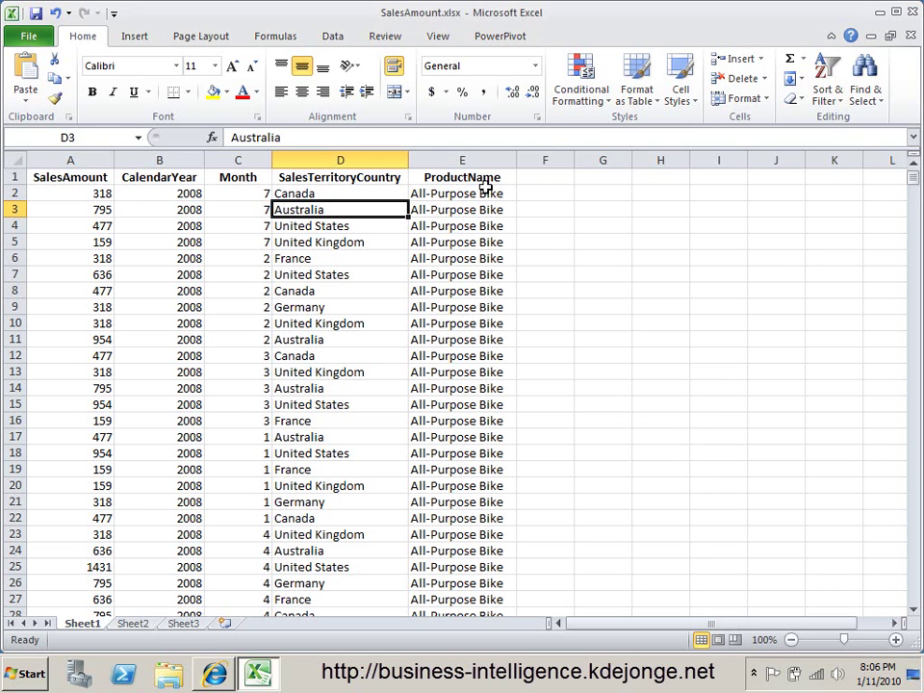
{"action": "left_click", "coordinate": [98, 213]}
{"action": "left_click", "coordinate": [190, 225]}
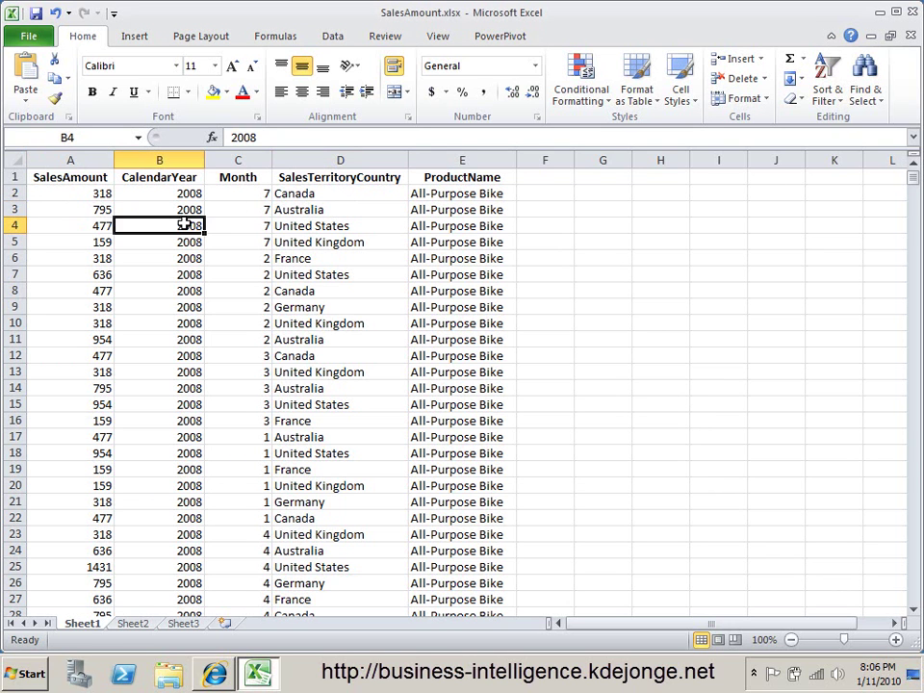
{"action": "left_click", "coordinate": [248, 225]}
{"action": "left_click", "coordinate": [345, 227]}
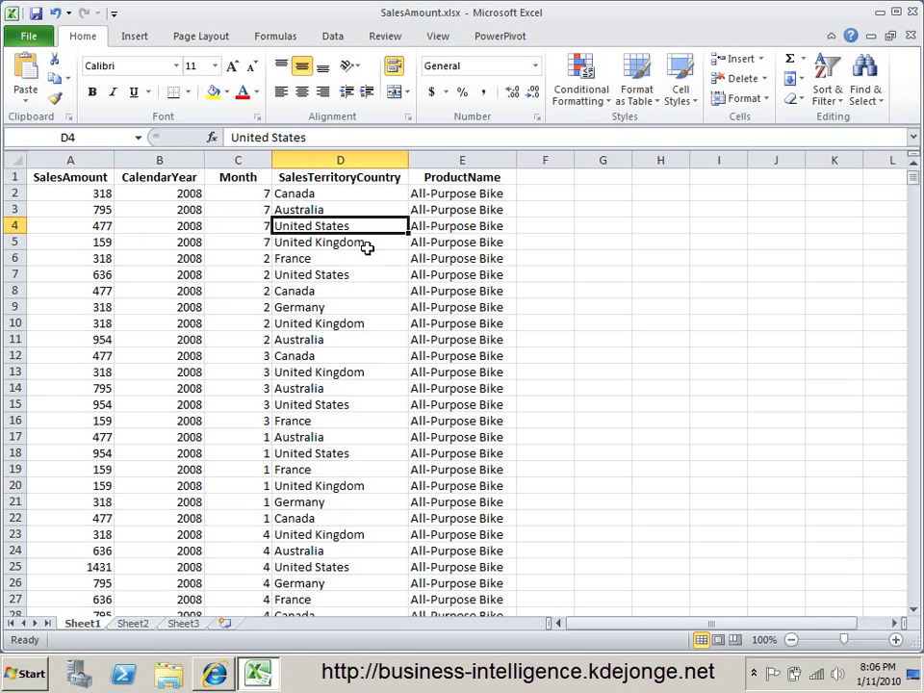
{"action": "left_click", "coordinate": [441, 228]}
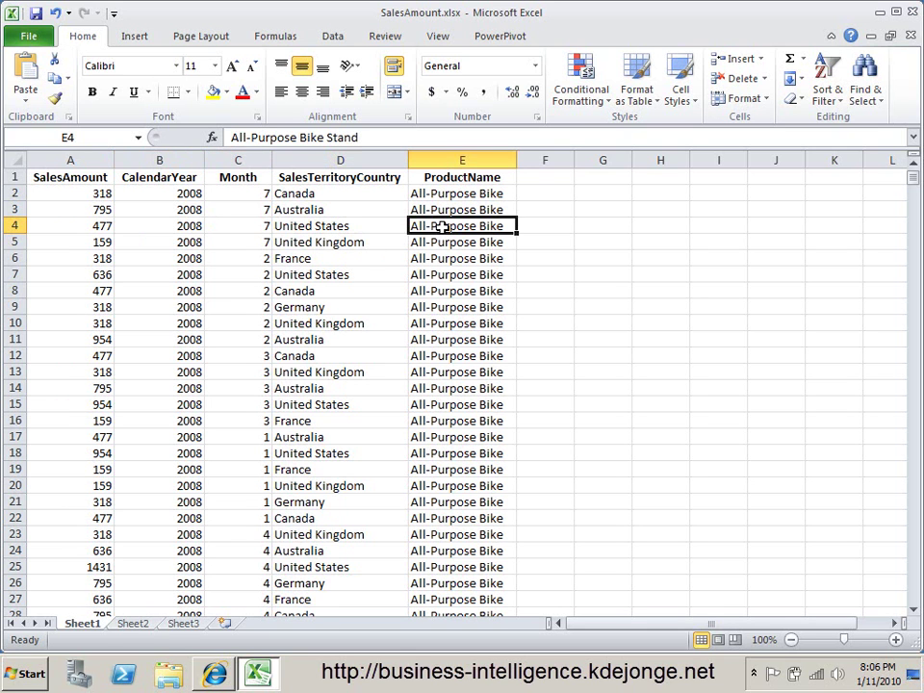
Convert the sales data range with headers into an Excel table and create a PowerPivot linked table from it
{"action": "left_click", "coordinate": [71, 230]}
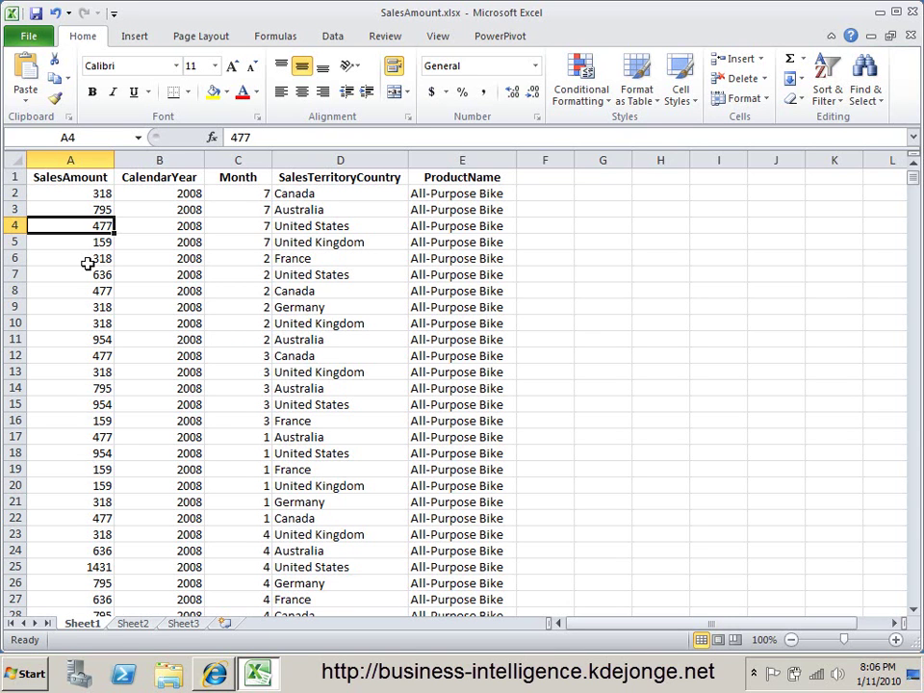
{"action": "key", "text": "ctrl+t"}
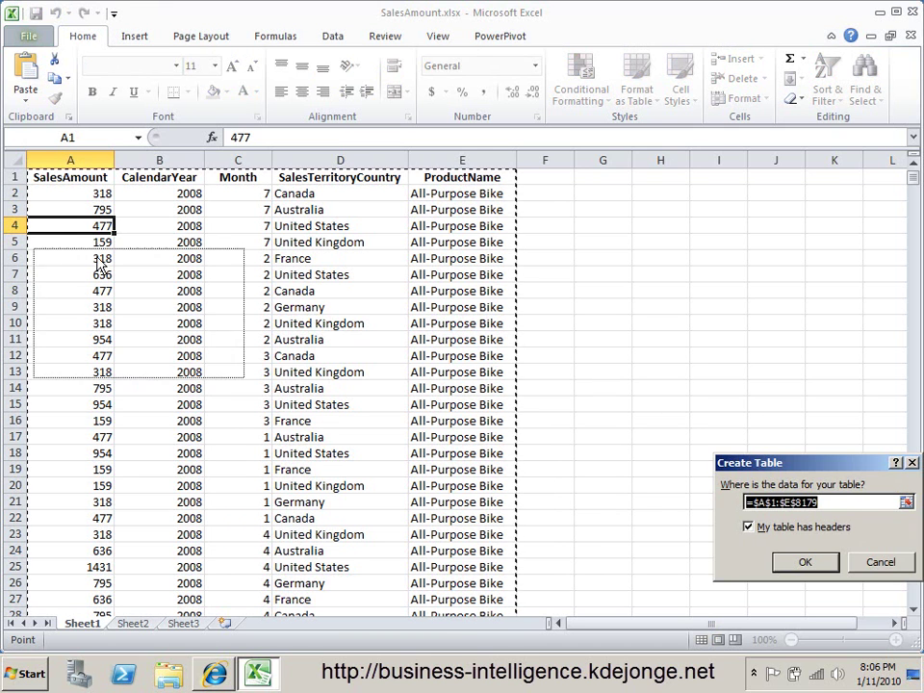
{"action": "left_click", "coordinate": [286, 410]}
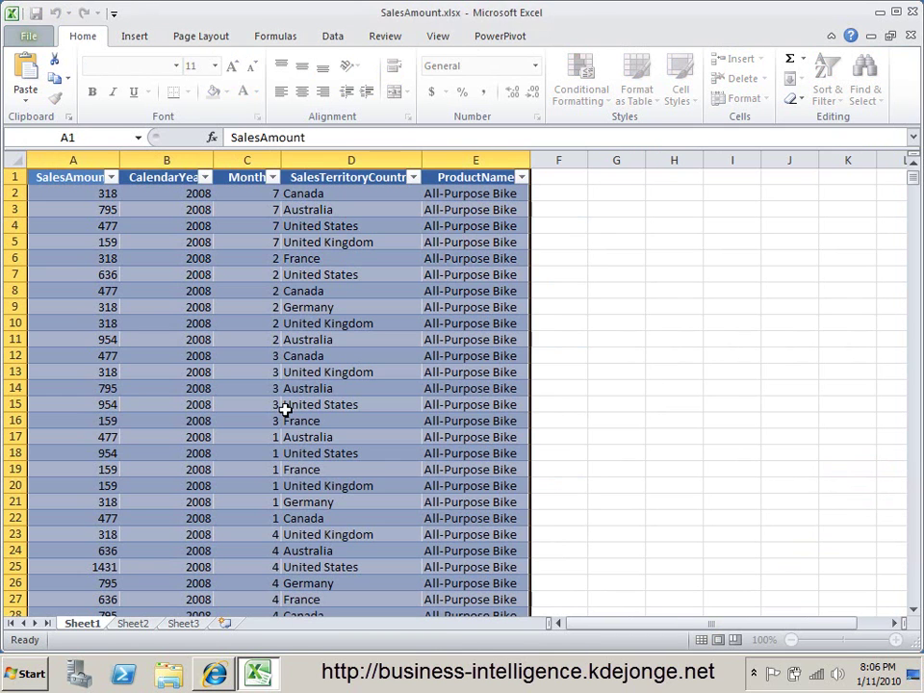
{"action": "left_click", "coordinate": [496, 38]}
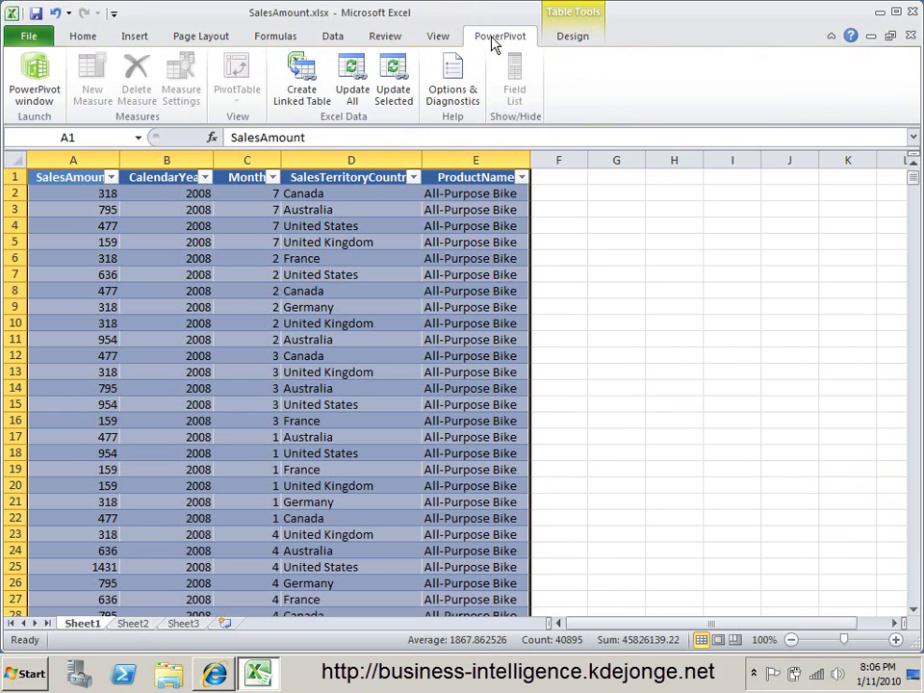
{"action": "left_click", "coordinate": [298, 98]}
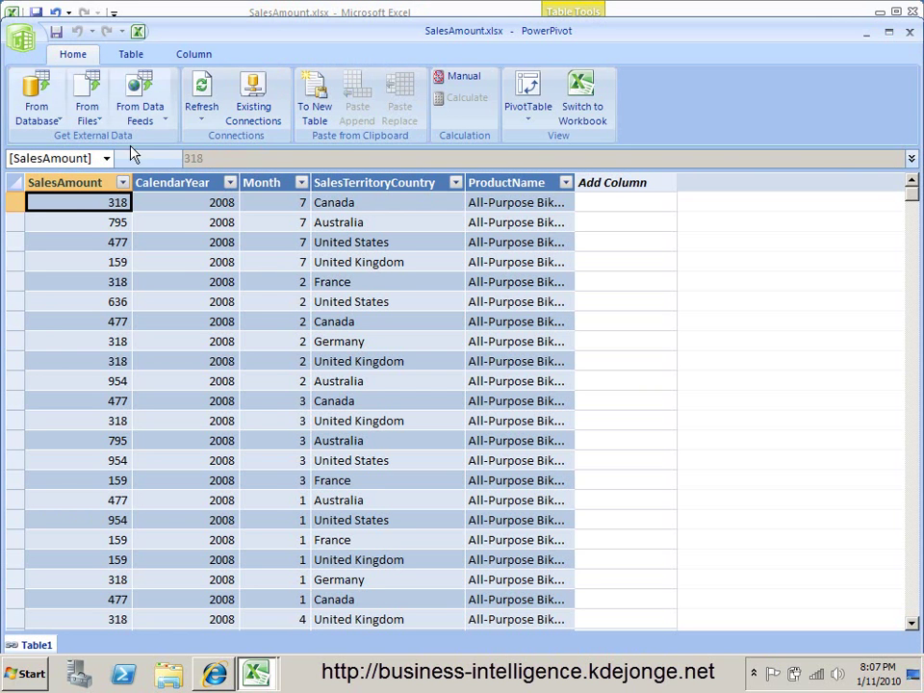
Examine the columns of the linked table, checking each one's data type and the data types on offer
{"action": "left_click", "coordinate": [207, 204]}
{"action": "left_click", "coordinate": [284, 205]}
{"action": "left_click", "coordinate": [376, 210]}
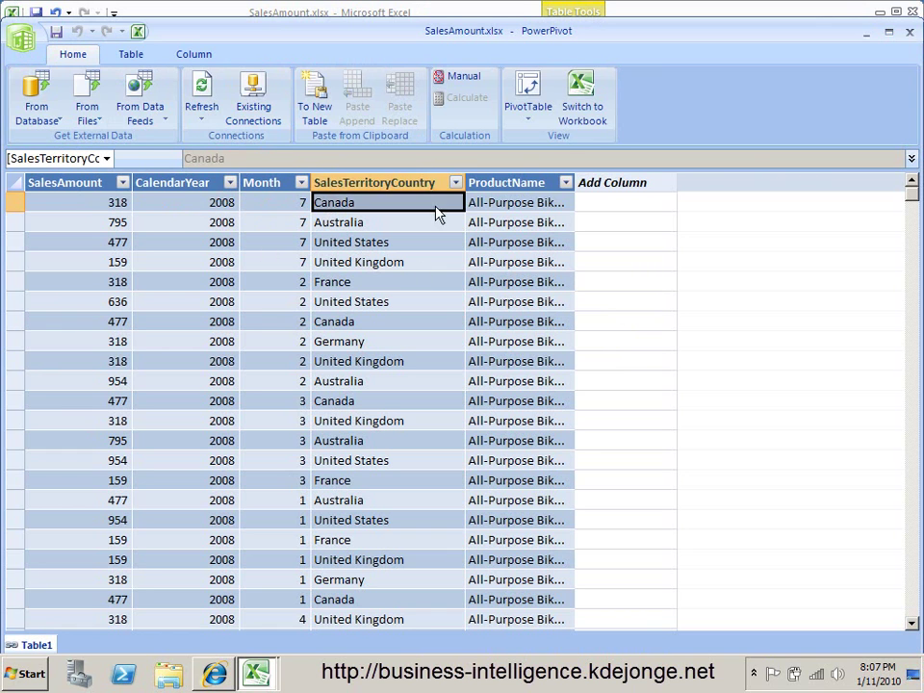
{"action": "left_click", "coordinate": [480, 207]}
{"action": "left_click", "coordinate": [116, 203]}
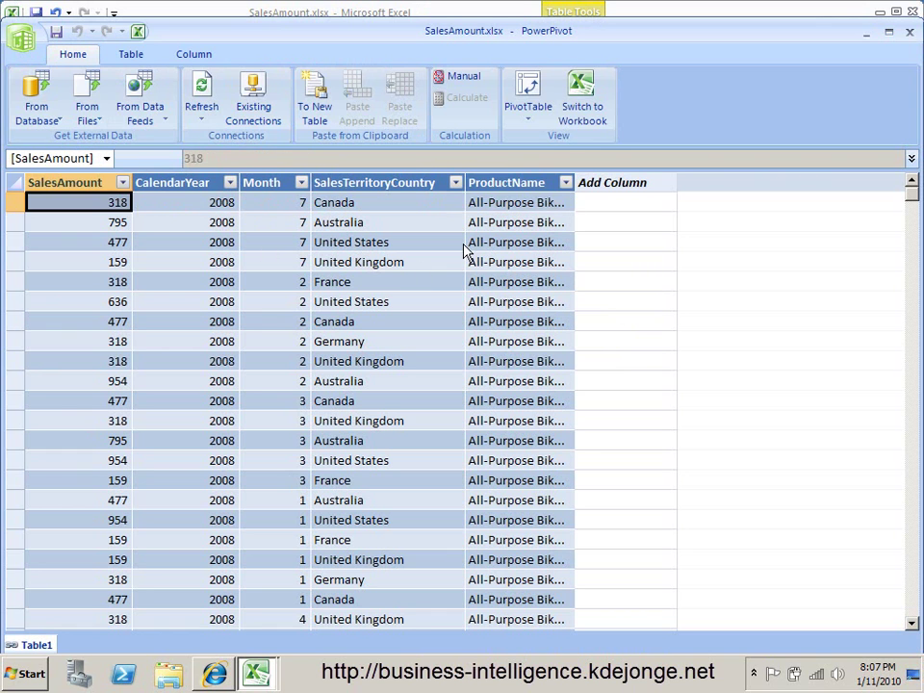
{"action": "left_click", "coordinate": [591, 209]}
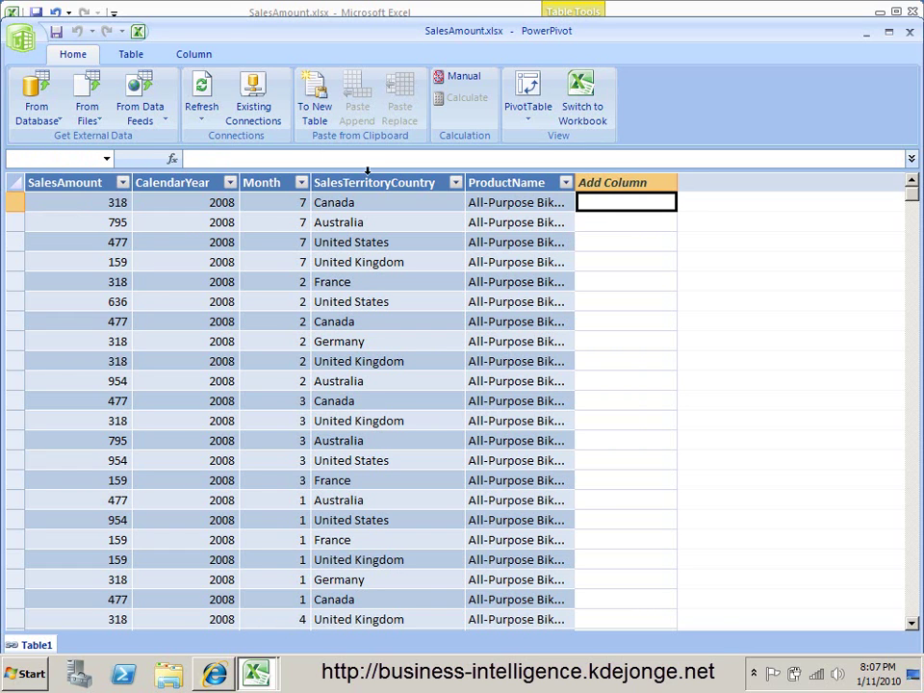
{"action": "left_click", "coordinate": [194, 54]}
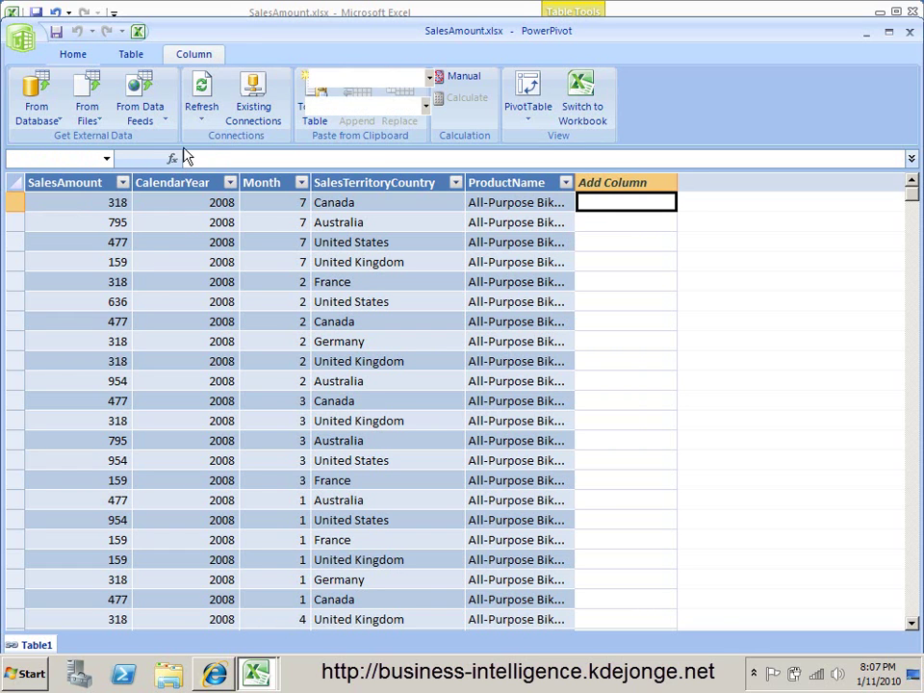
{"action": "left_click", "coordinate": [98, 207]}
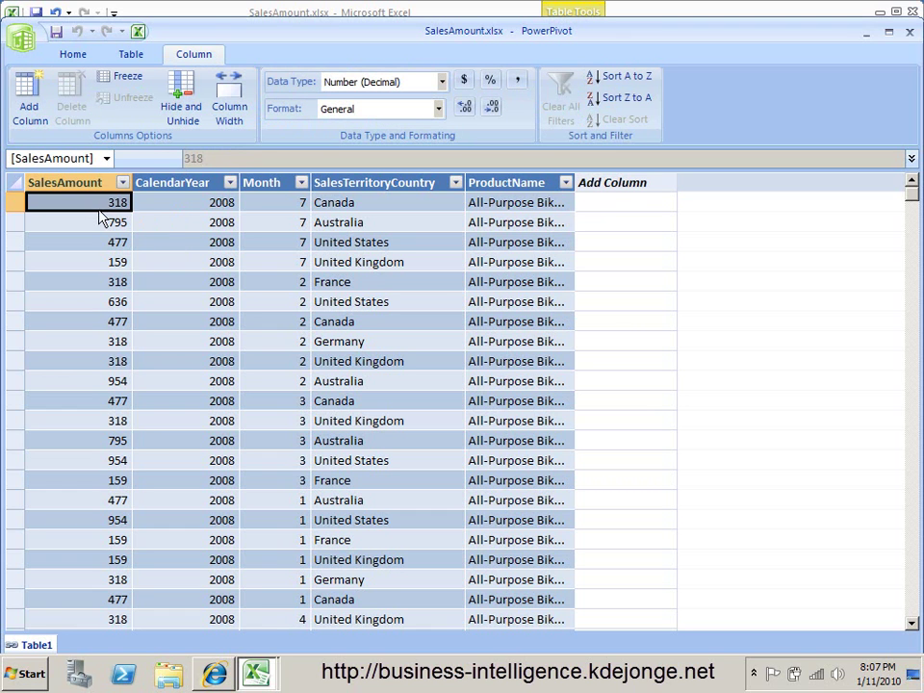
{"action": "left_click", "coordinate": [173, 210]}
{"action": "left_click", "coordinate": [284, 207]}
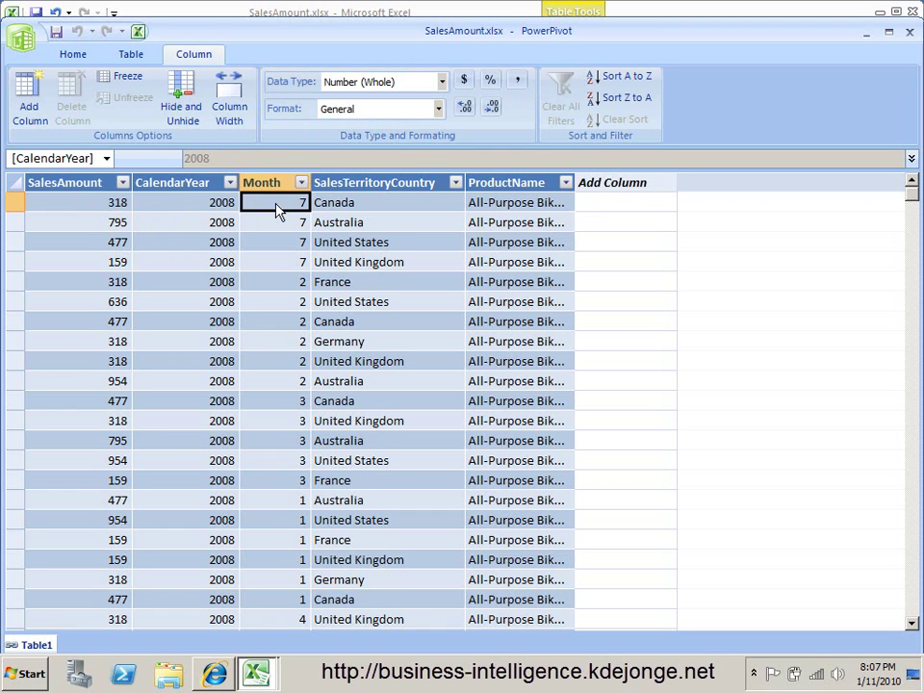
{"action": "left_click", "coordinate": [341, 208]}
{"action": "left_click", "coordinate": [501, 211]}
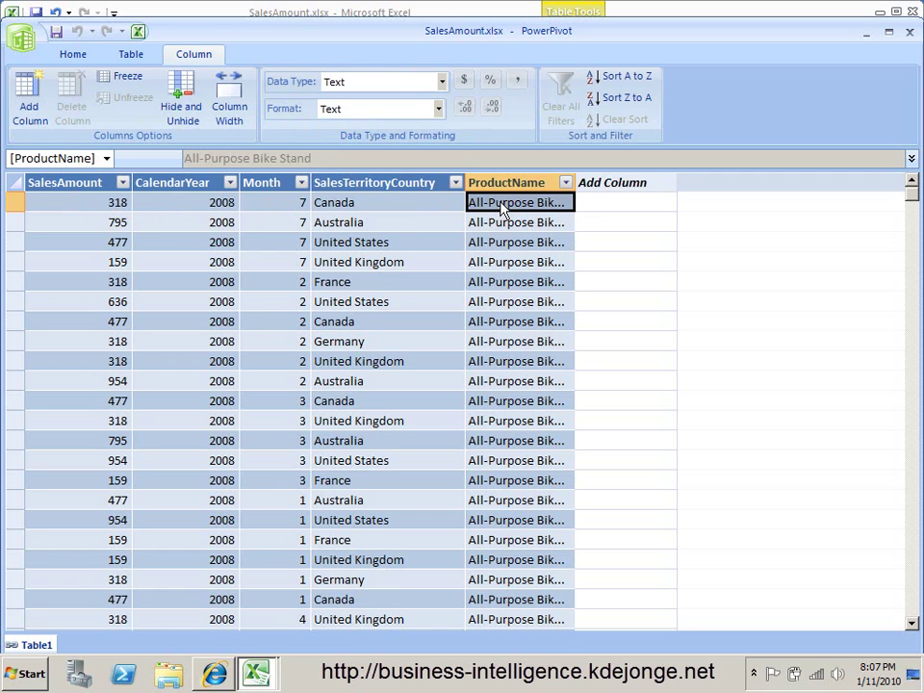
{"action": "left_click", "coordinate": [442, 82]}
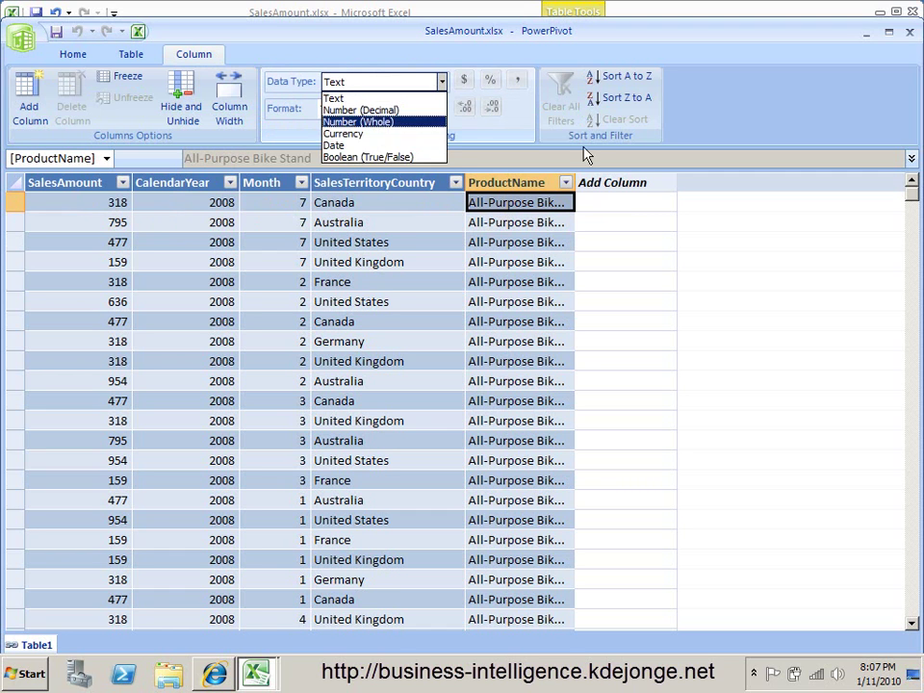
Add a calculated column with the formula =DATE('Table1'[CalendarYear],'Table1'[Month],"01") to the linked table
{"action": "left_click", "coordinate": [602, 202]}
{"action": "left_click", "coordinate": [610, 206]}
{"action": "left_click", "coordinate": [323, 159]}
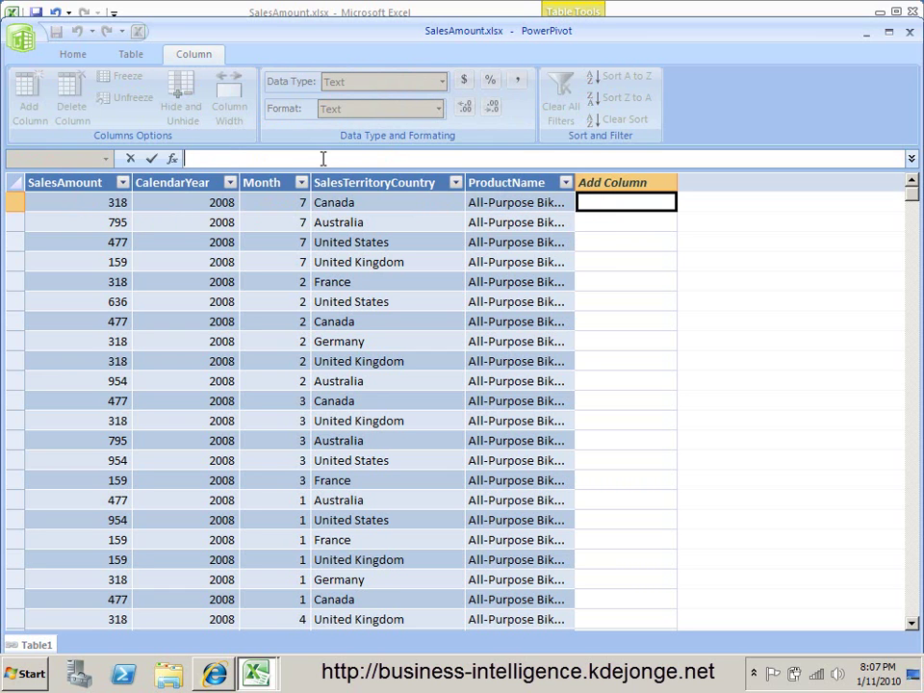
{"action": "type", "text": "=da"}
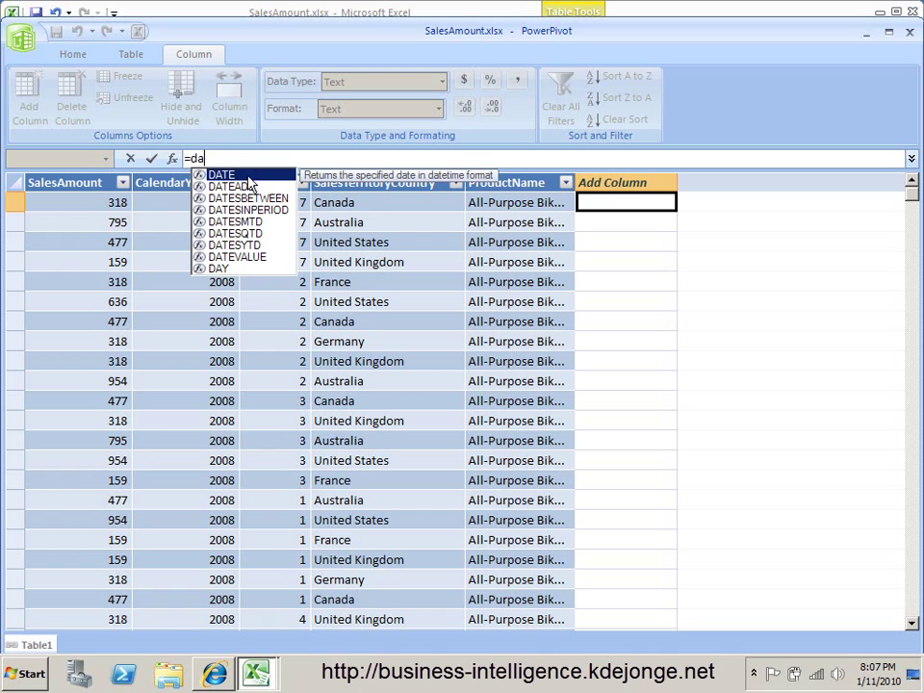
{"action": "double_click", "coordinate": [244, 175]}
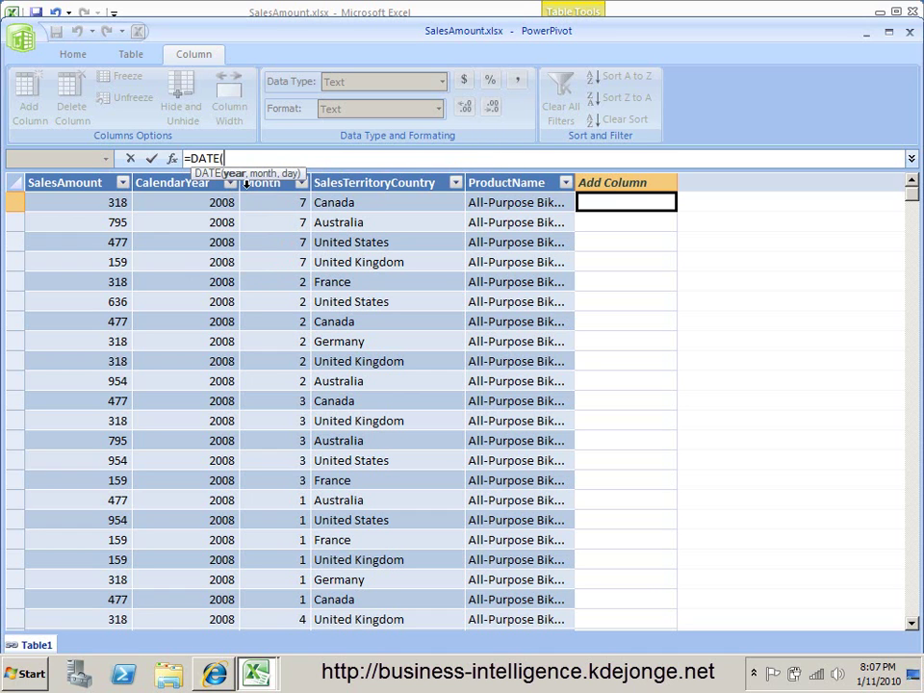
{"action": "type", "text": "Ta"}
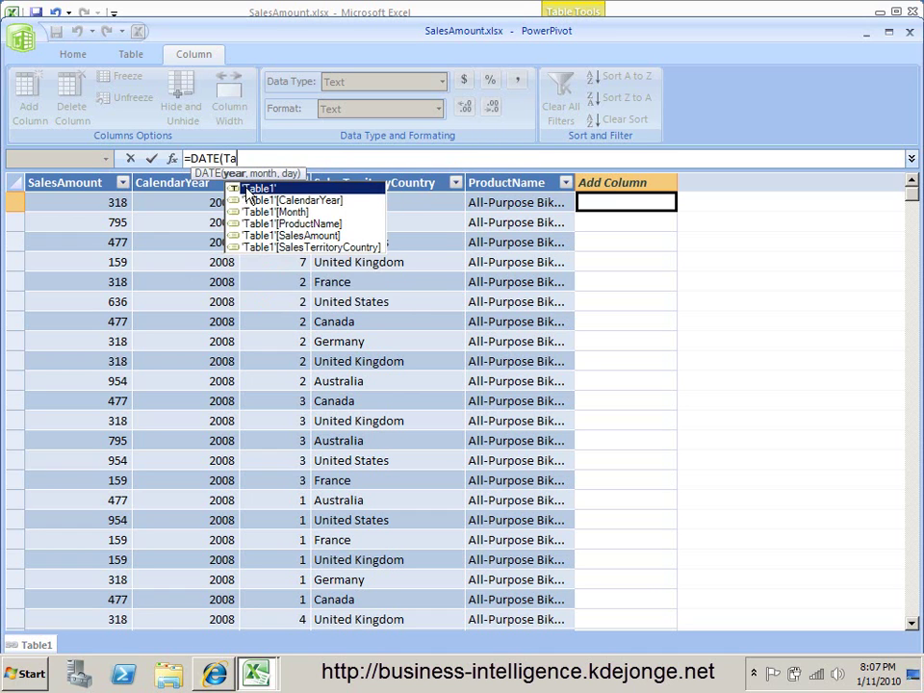
{"action": "double_click", "coordinate": [295, 201]}
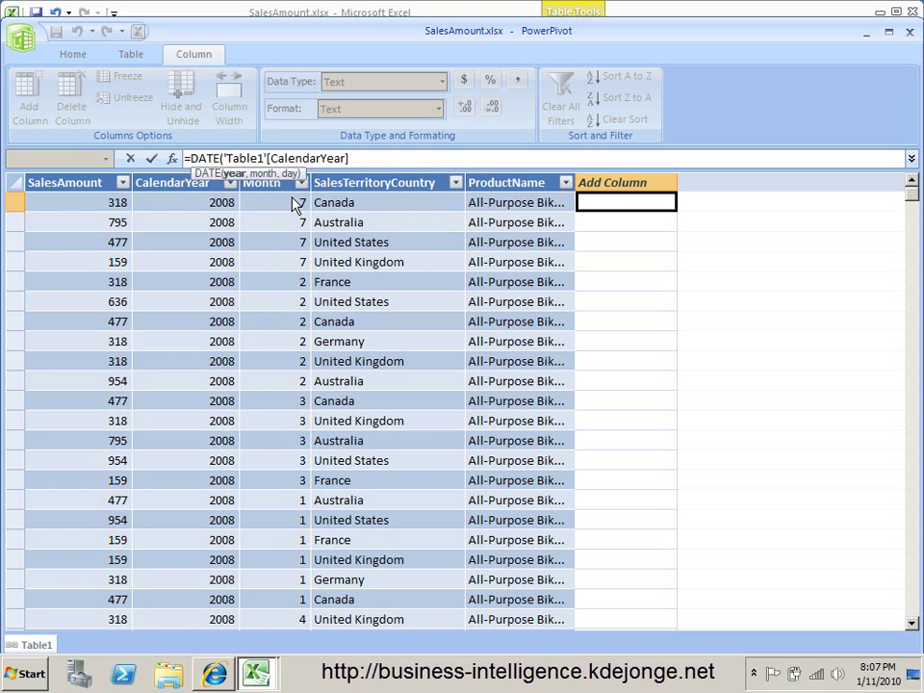
{"action": "type", "text": ",'"}
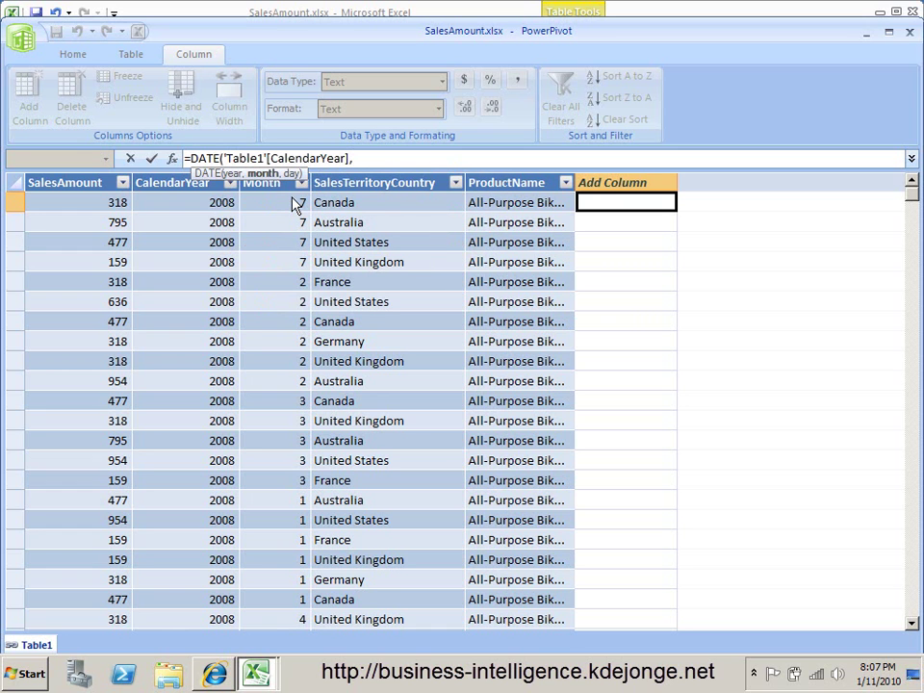
{"action": "type", "text": "Ta"}
{"action": "double_click", "coordinate": [394, 208]}
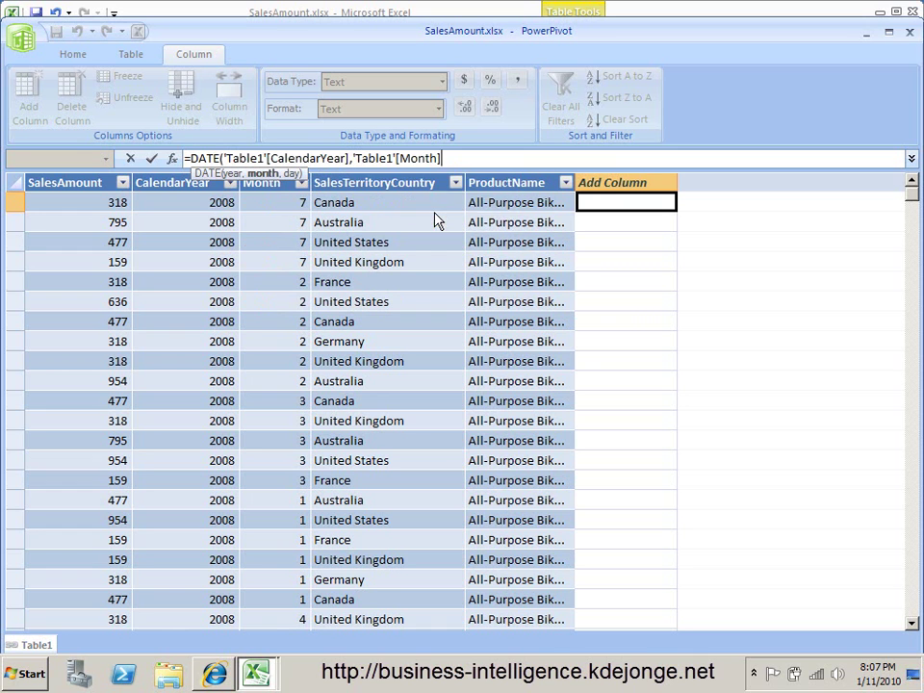
{"action": "type", "text": ","}
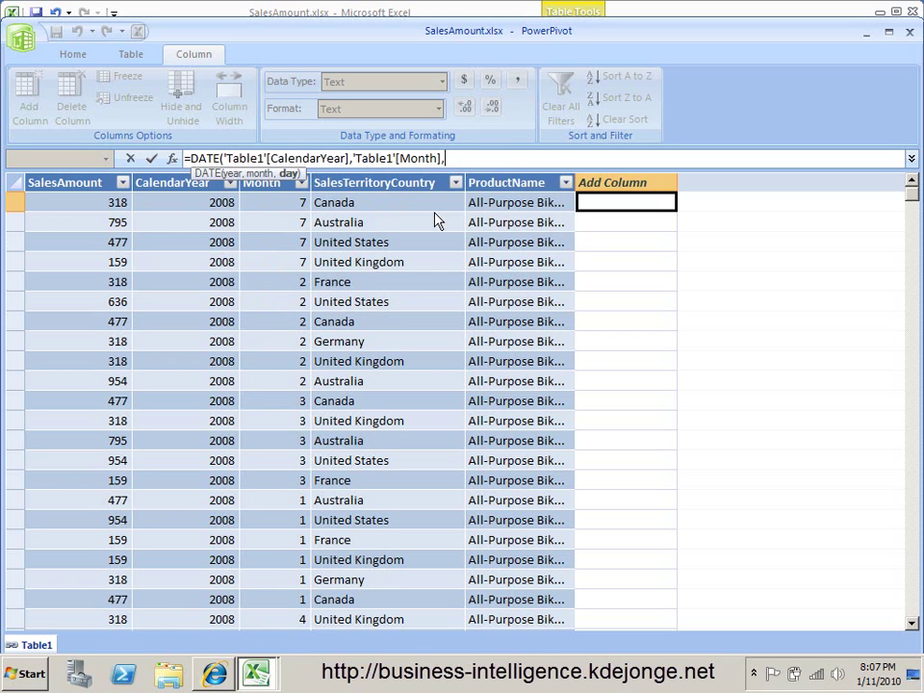
{"action": "type", "text": "\"01\")"}
{"action": "left_click", "coordinate": [151, 159]}
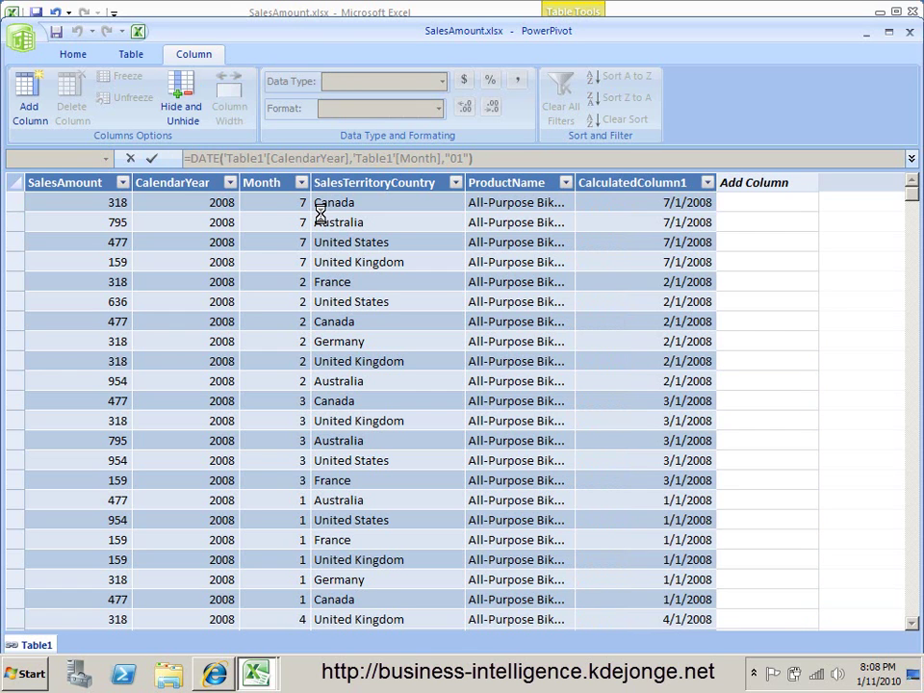
Rename the new calculated column as Date
{"action": "left_click", "coordinate": [643, 213]}
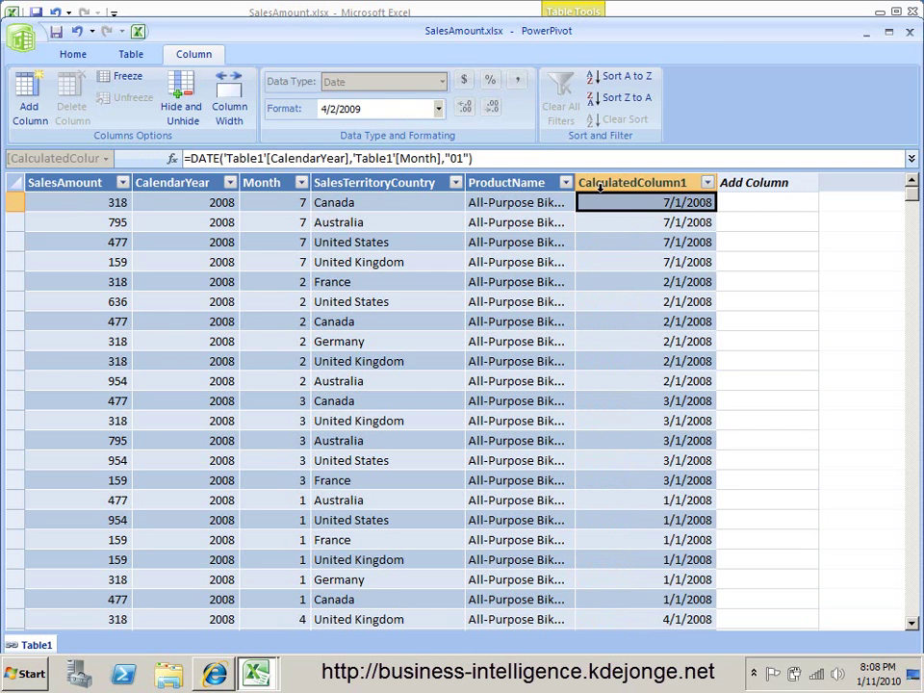
{"action": "right_click", "coordinate": [616, 180]}
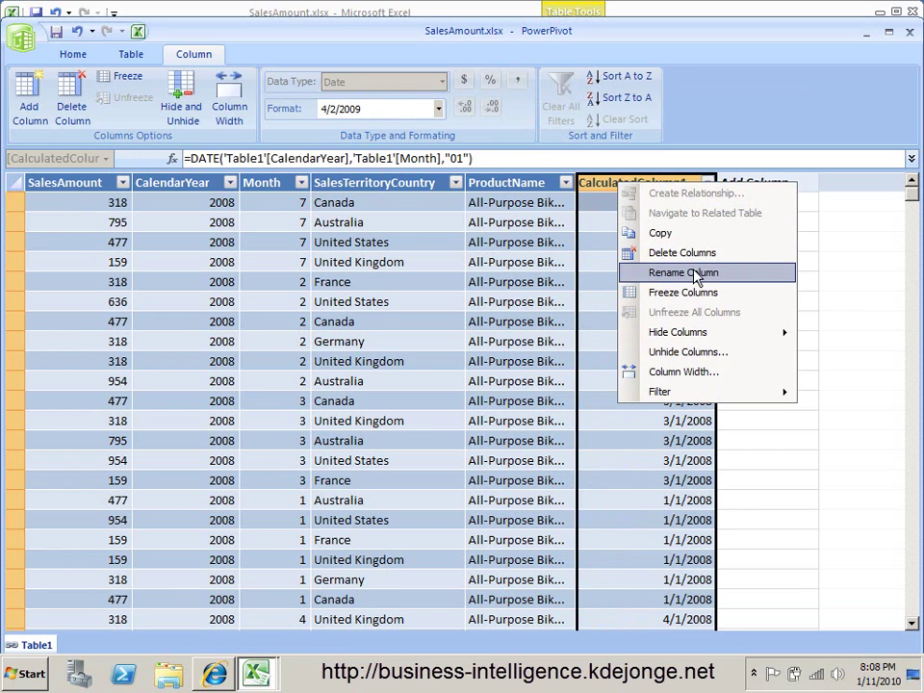
{"action": "left_click", "coordinate": [697, 272]}
{"action": "type", "text": "Date"}
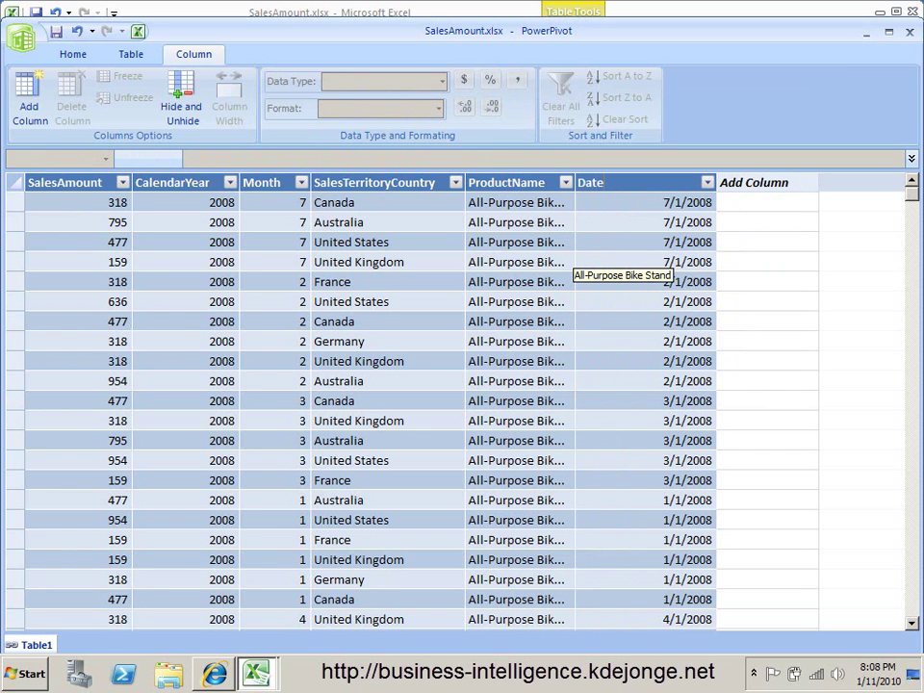
{"action": "key", "text": "Return"}
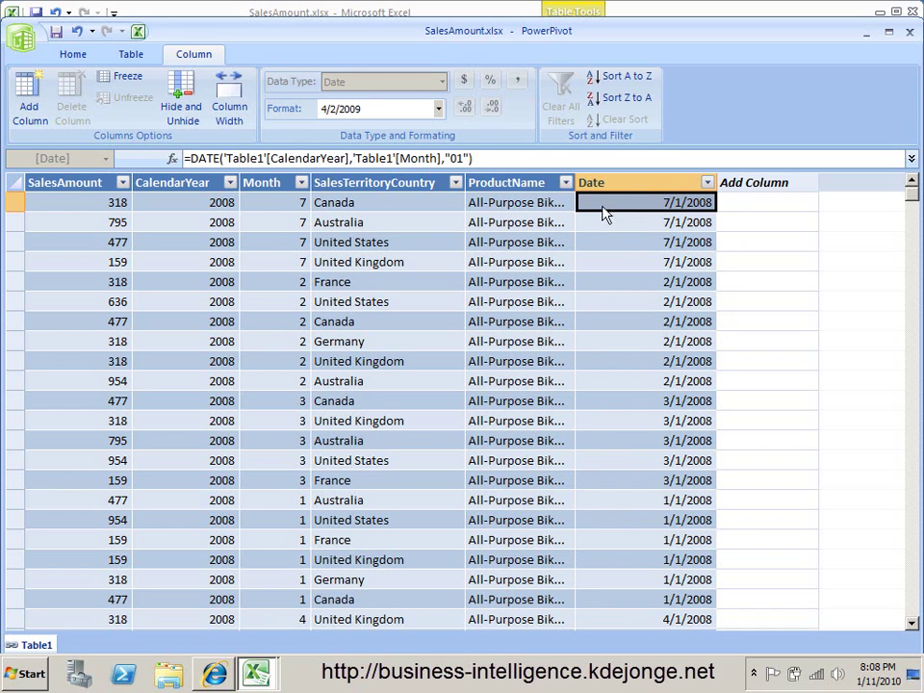
Insert a single PivotTable based on the PowerPivot data in a new worksheet
{"action": "left_click", "coordinate": [72, 55]}
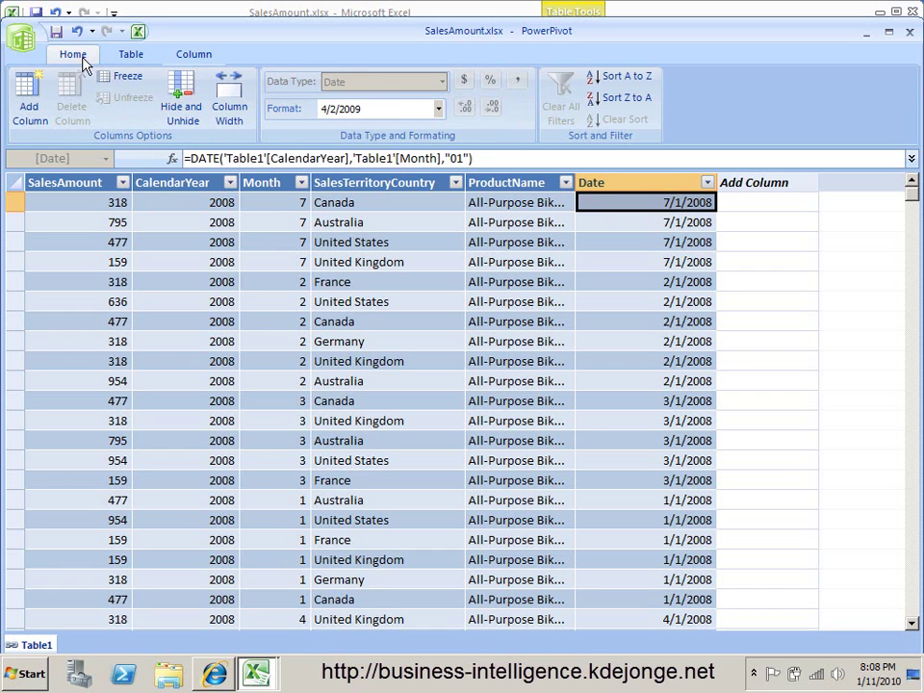
{"action": "left_click", "coordinate": [528, 101]}
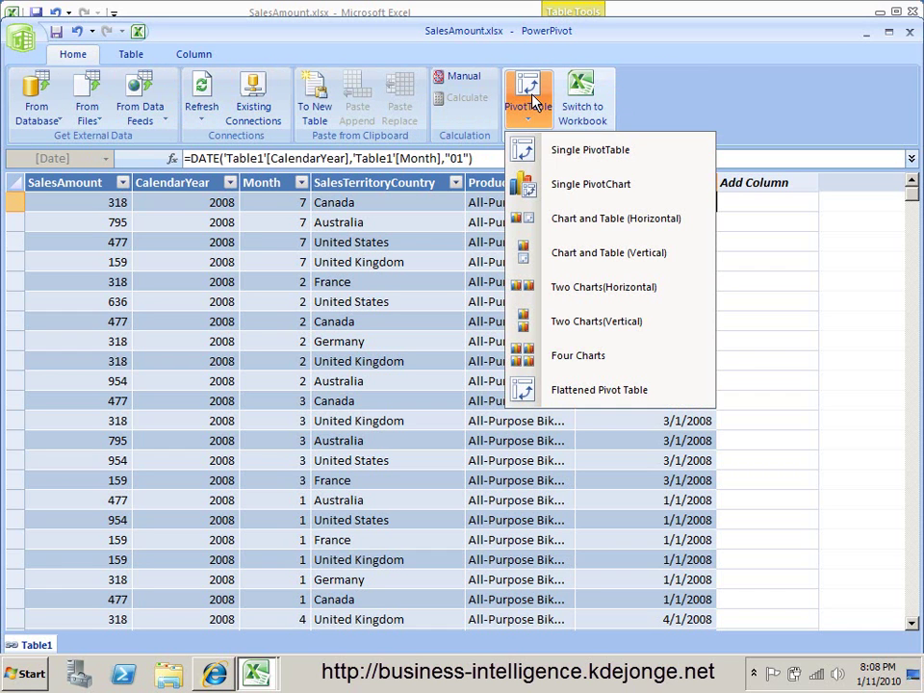
{"action": "left_click", "coordinate": [566, 152]}
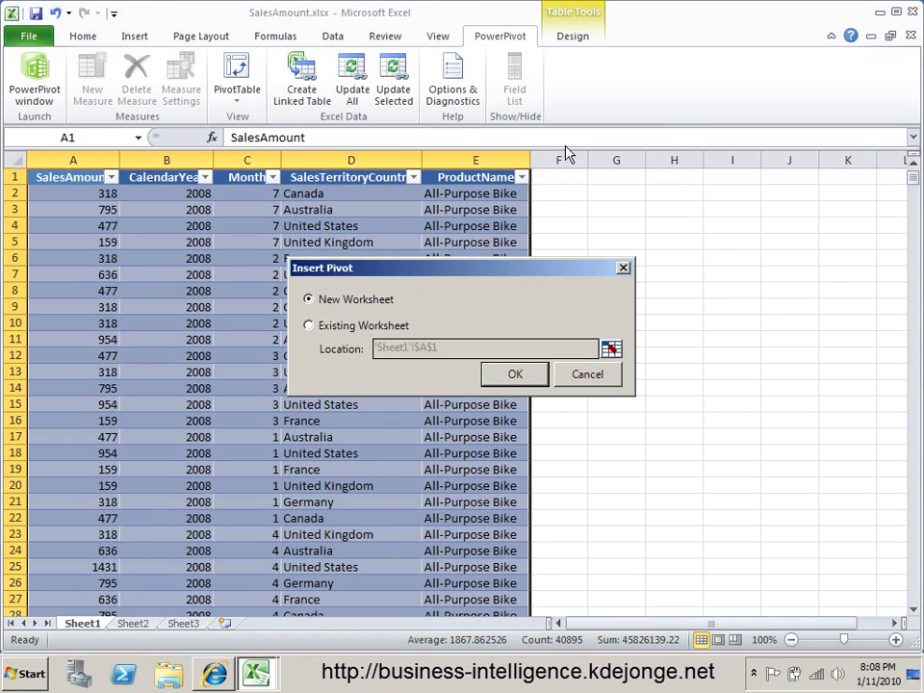
{"action": "left_click", "coordinate": [519, 376]}
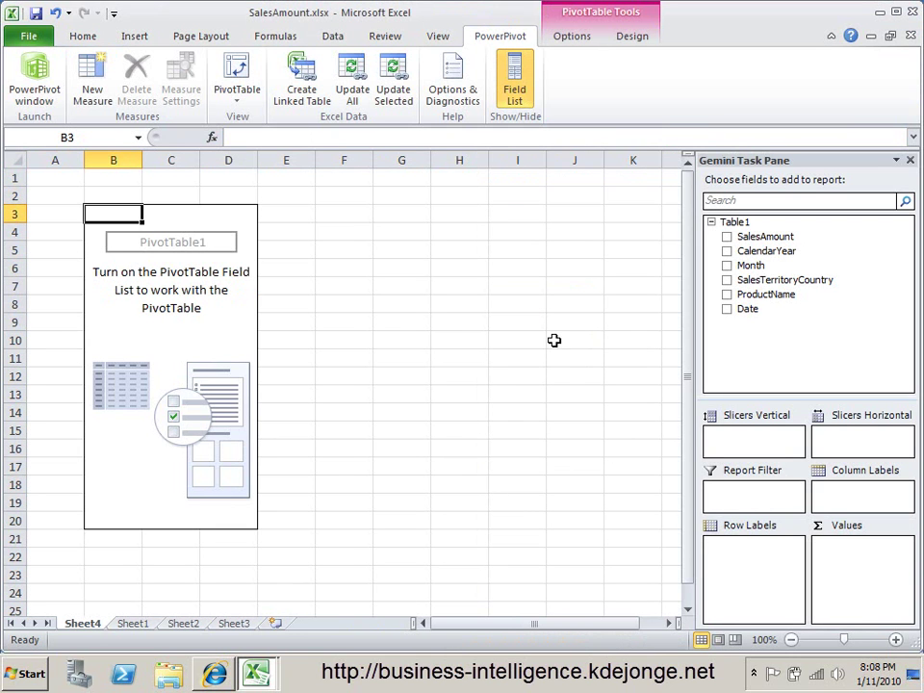
Add SalesAmount to the PivotTable's values, with CalendarYear and Month nested below it as row labels
{"action": "left_click_drag", "start_coordinate": [765, 238], "coordinate": [853, 548]}
{"action": "left_click_drag", "start_coordinate": [768, 254], "coordinate": [756, 540]}
{"action": "left_click_drag", "start_coordinate": [761, 267], "coordinate": [779, 576]}
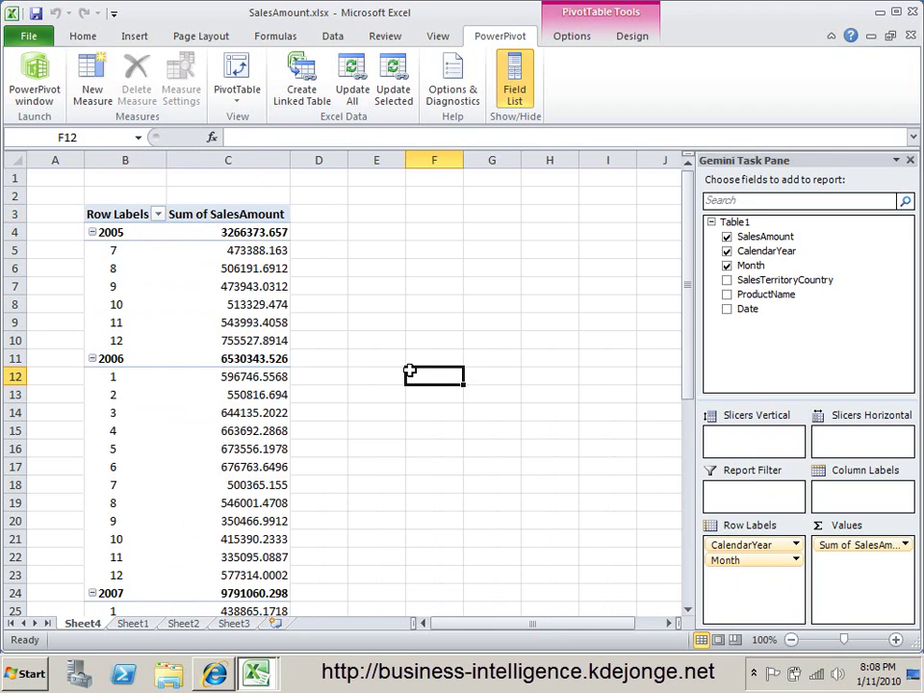
{"action": "left_click", "coordinate": [409, 370]}
{"action": "left_click", "coordinate": [244, 342]}
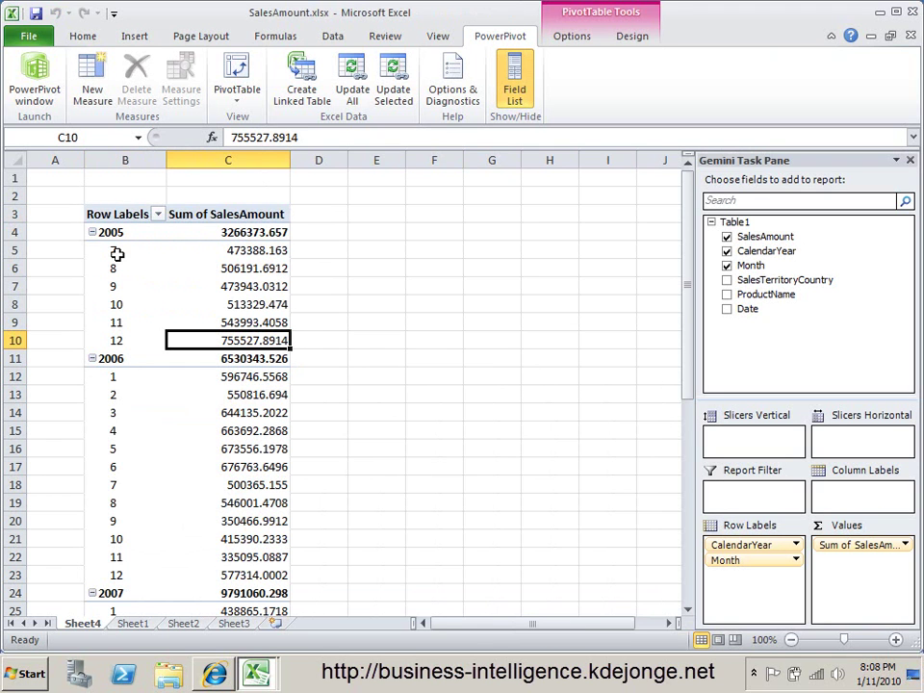
Start a new measure for Table1 and name it YTD, enlarging the settings dialog for the formula
{"action": "scroll", "coordinate": [117, 252], "scroll_direction": "down", "scroll_amount": 8}
{"action": "scroll", "coordinate": [136, 326], "scroll_direction": "up", "scroll_amount": 4}
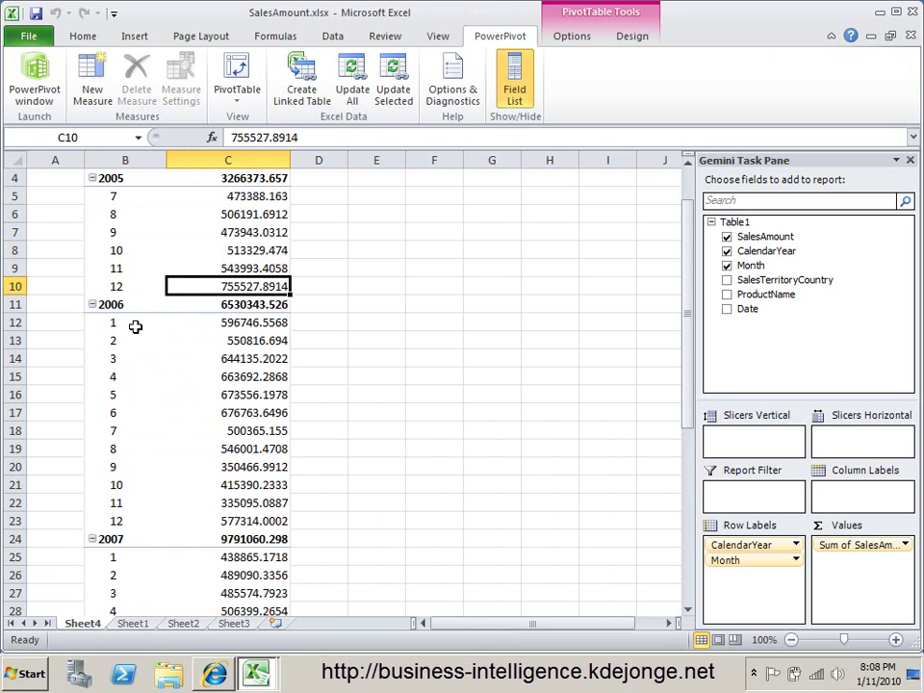
{"action": "scroll", "coordinate": [135, 326], "scroll_direction": "up", "scroll_amount": 4}
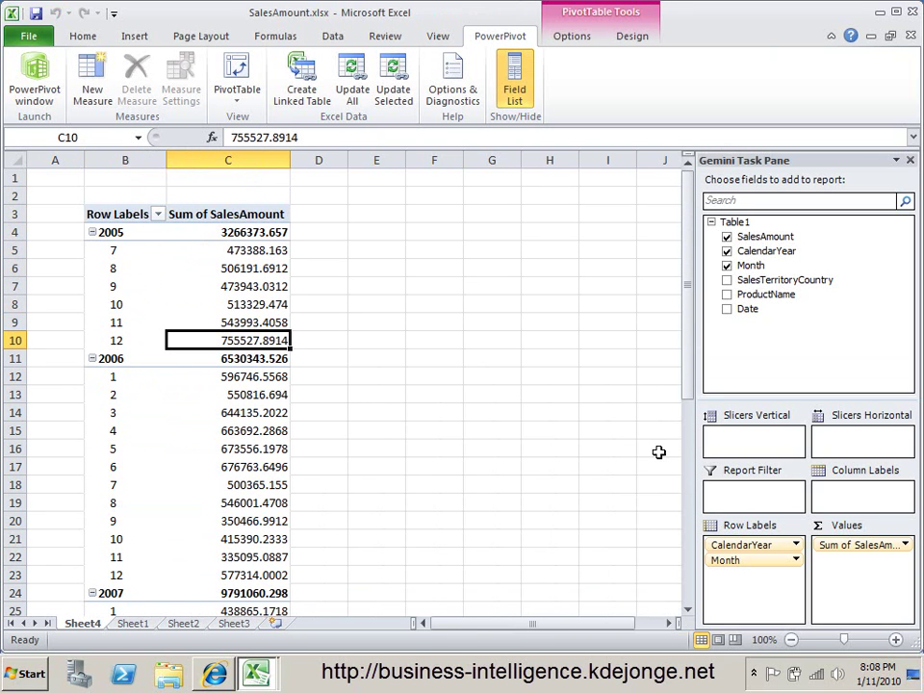
{"action": "right_click", "coordinate": [741, 224]}
{"action": "left_click", "coordinate": [800, 321]}
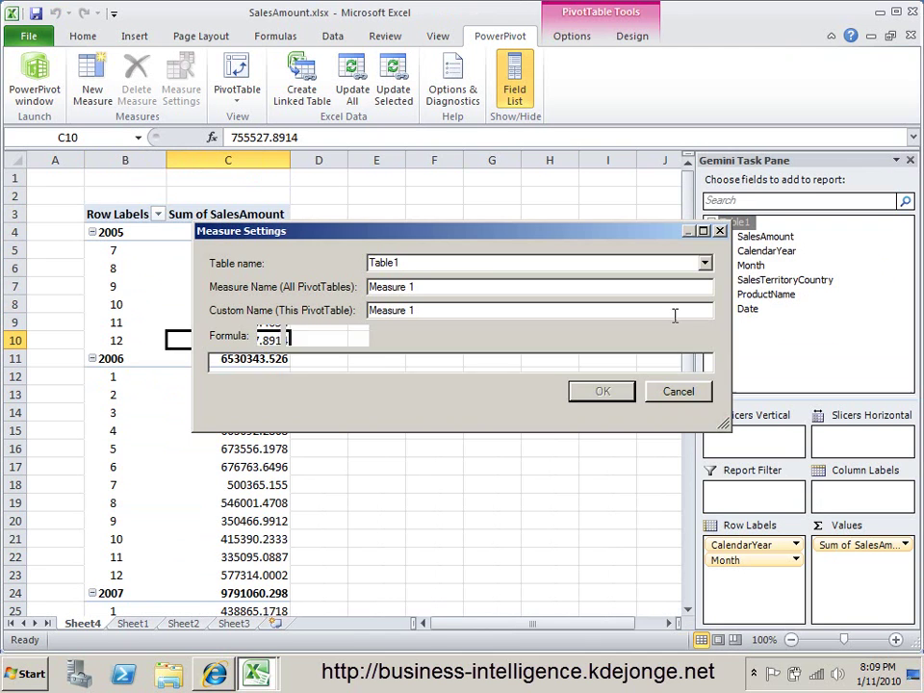
{"action": "left_click_drag", "start_coordinate": [402, 227], "coordinate": [302, 207]}
{"action": "left_click_drag", "start_coordinate": [624, 394], "coordinate": [735, 481]}
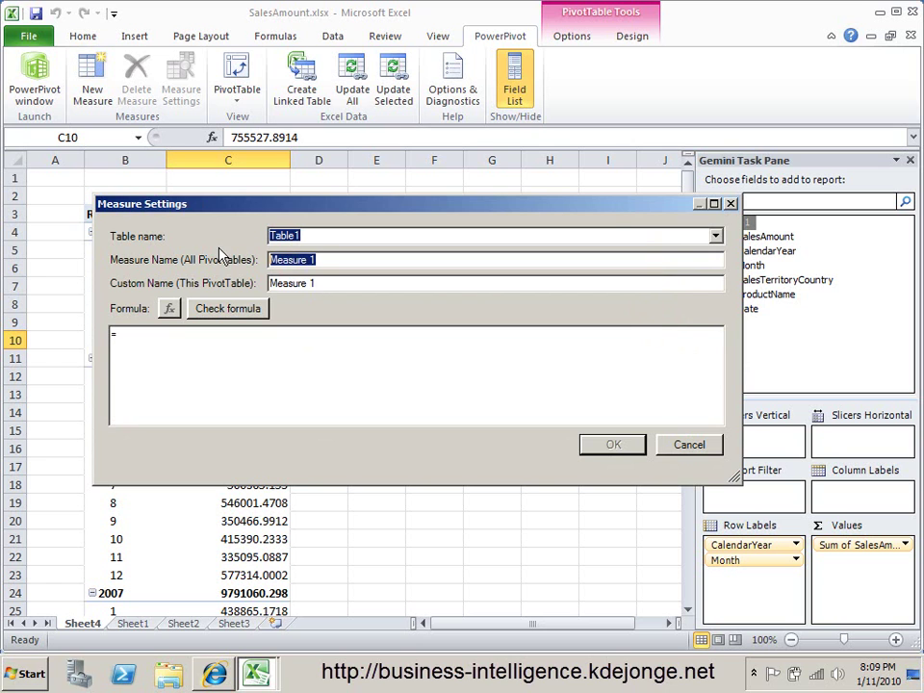
{"action": "type", "text": "YTD"}
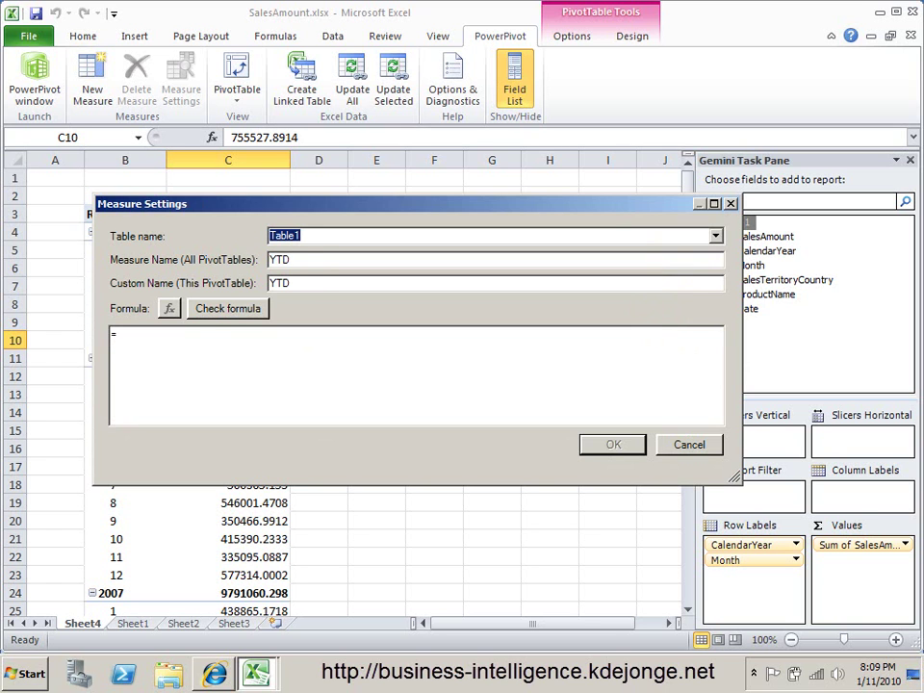
Begin the YTD formula with =CALCULATE(sum('Table1'[SalesAmount]), as the expression to evaluate
{"action": "left_click", "coordinate": [202, 334]}
{"action": "type", "text": "Ca"}
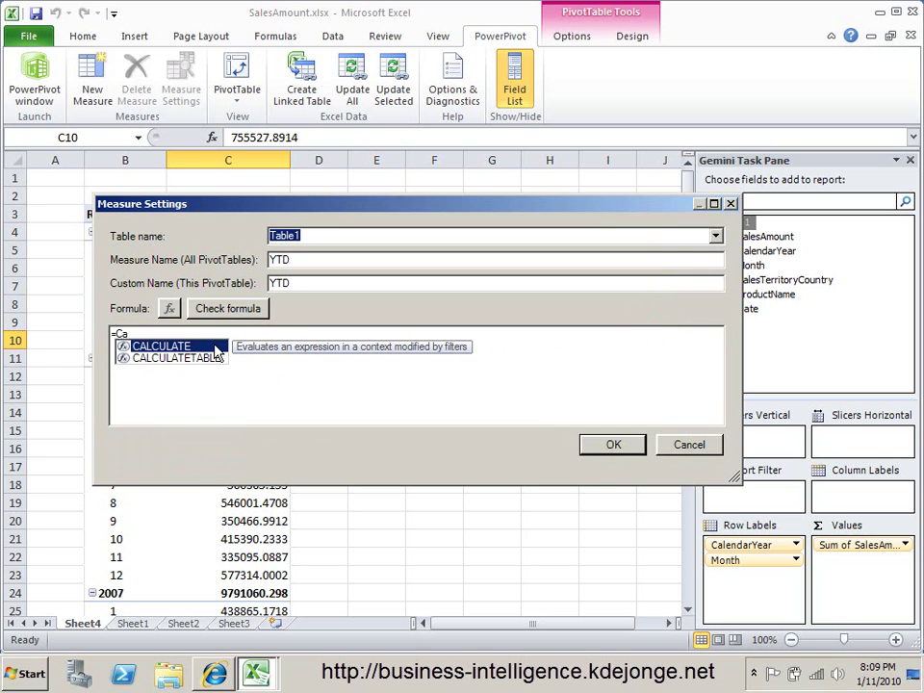
{"action": "double_click", "coordinate": [214, 348]}
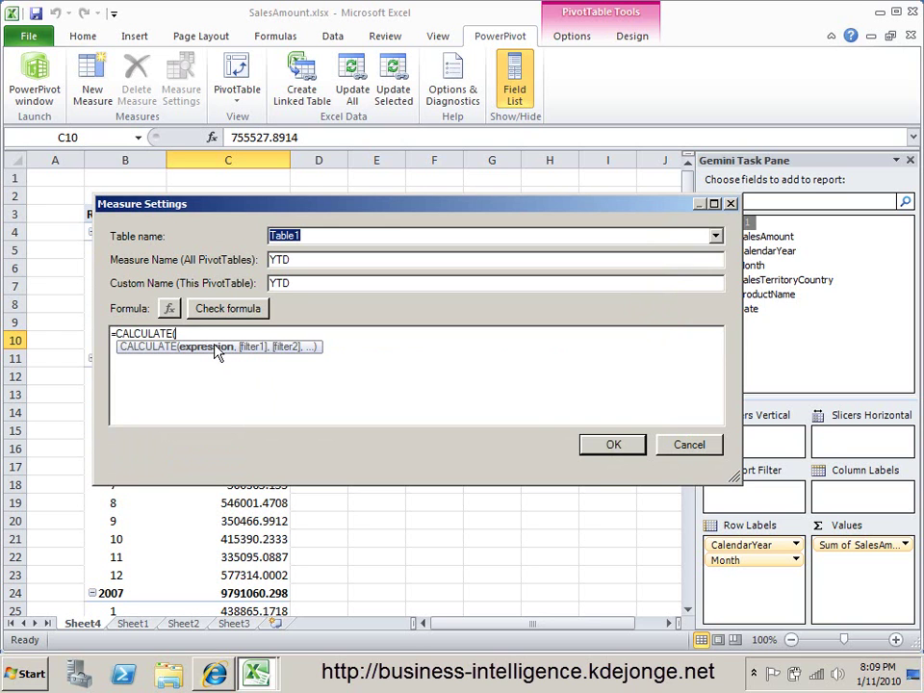
{"action": "type", "text": "sum("}
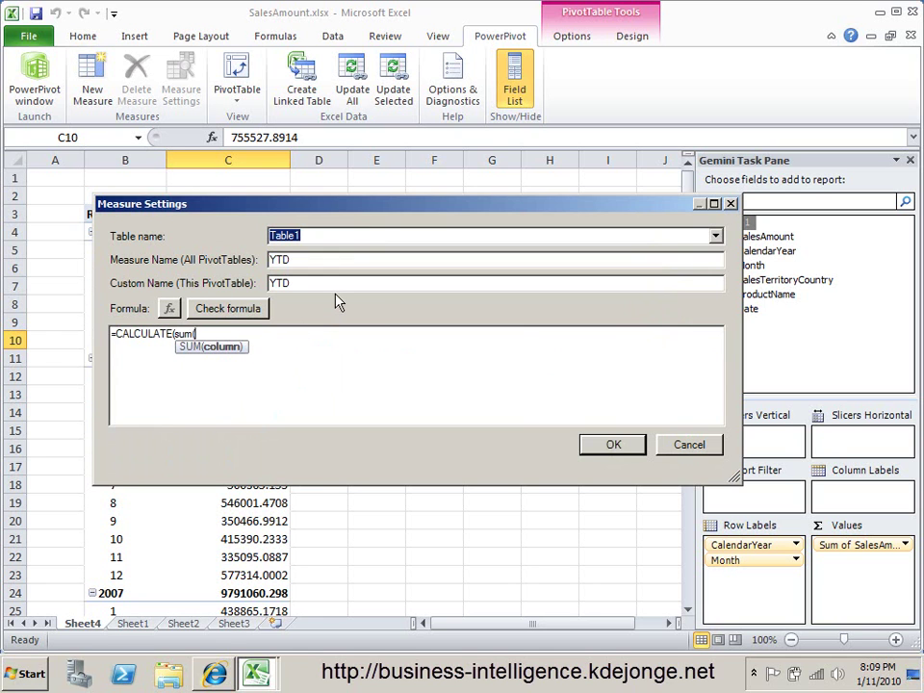
{"action": "type", "text": "T"}
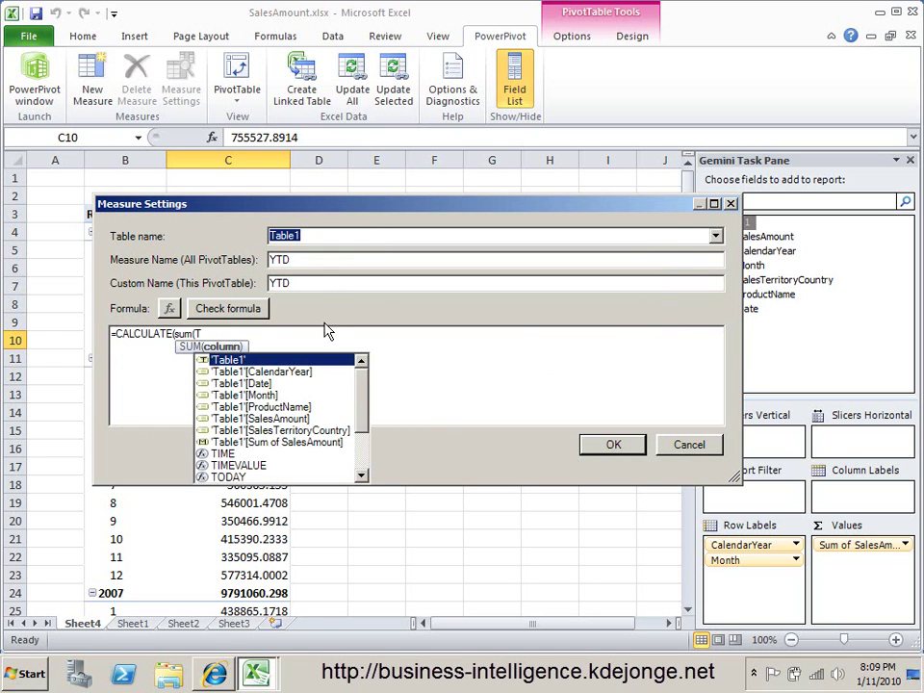
{"action": "double_click", "coordinate": [295, 418]}
{"action": "type", "text": "),"}
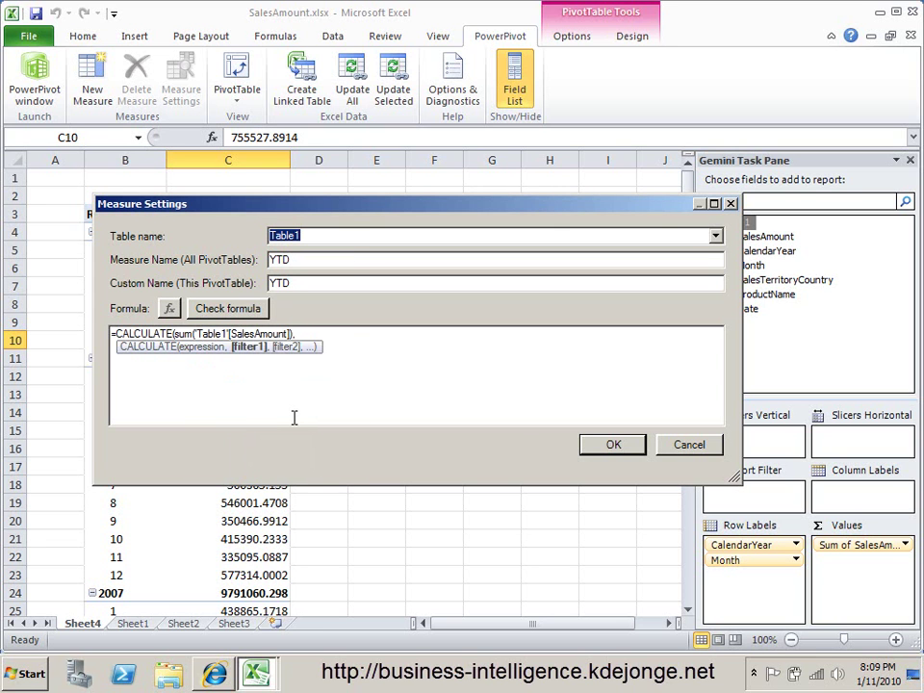
Insert the DATESYTD function as the first filter of the CALCULATE formula
{"action": "type", "text": "date"}
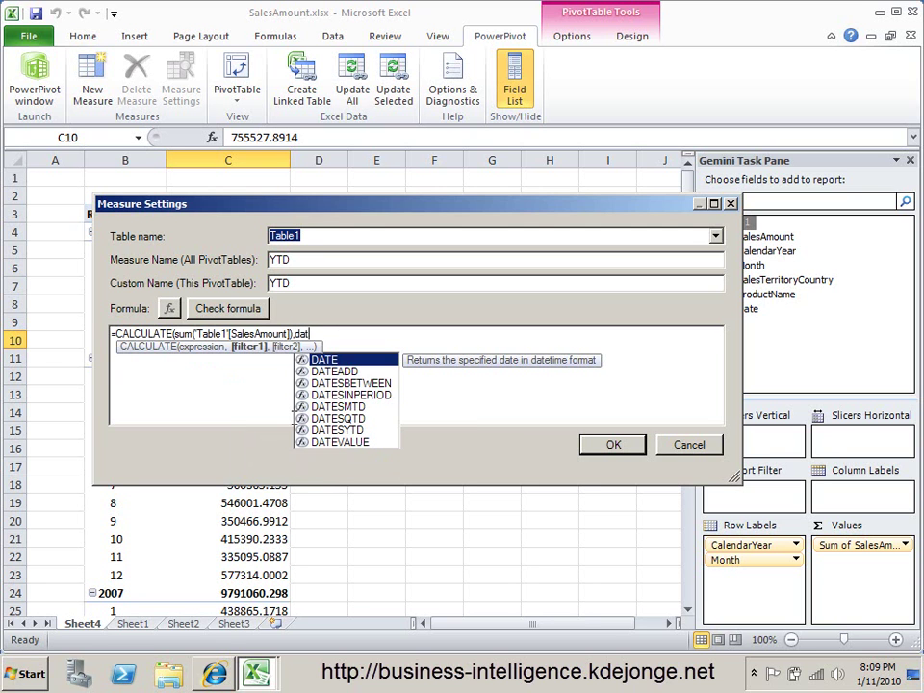
{"action": "left_click", "coordinate": [354, 431]}
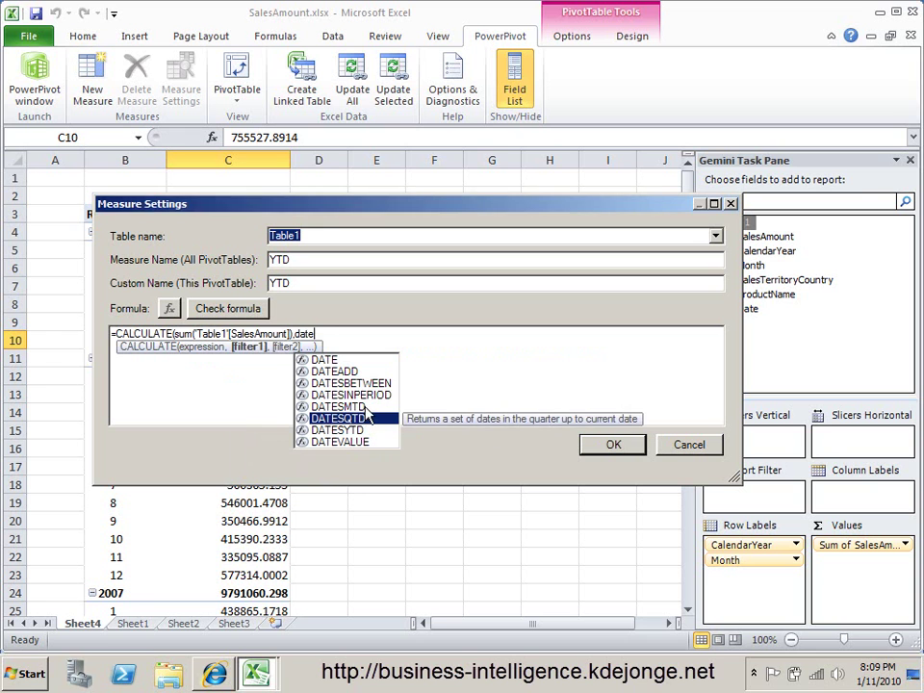
{"action": "left_click", "coordinate": [354, 406]}
{"action": "left_click", "coordinate": [354, 384]}
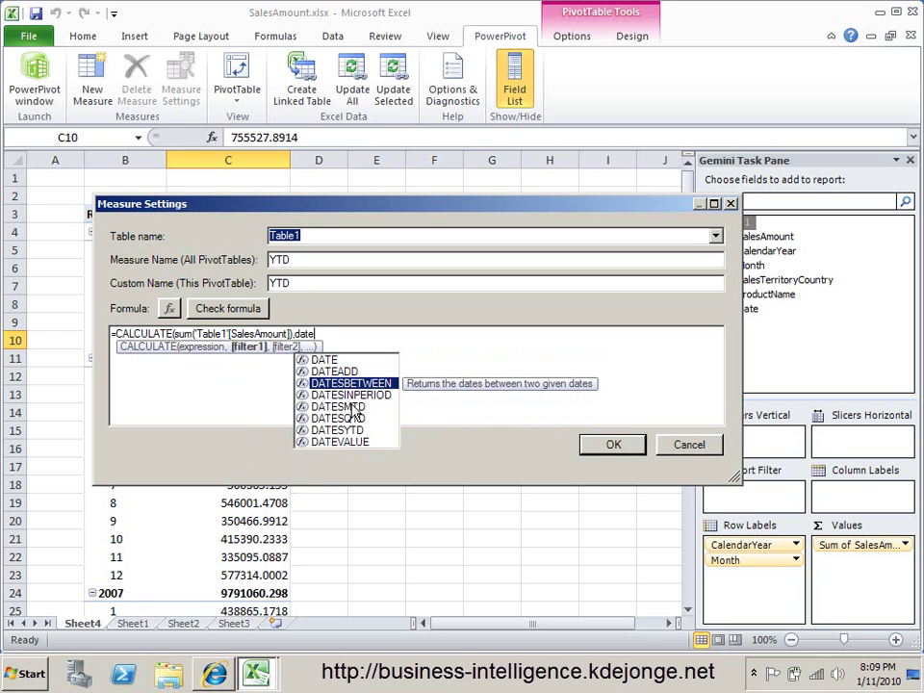
{"action": "left_click", "coordinate": [362, 431]}
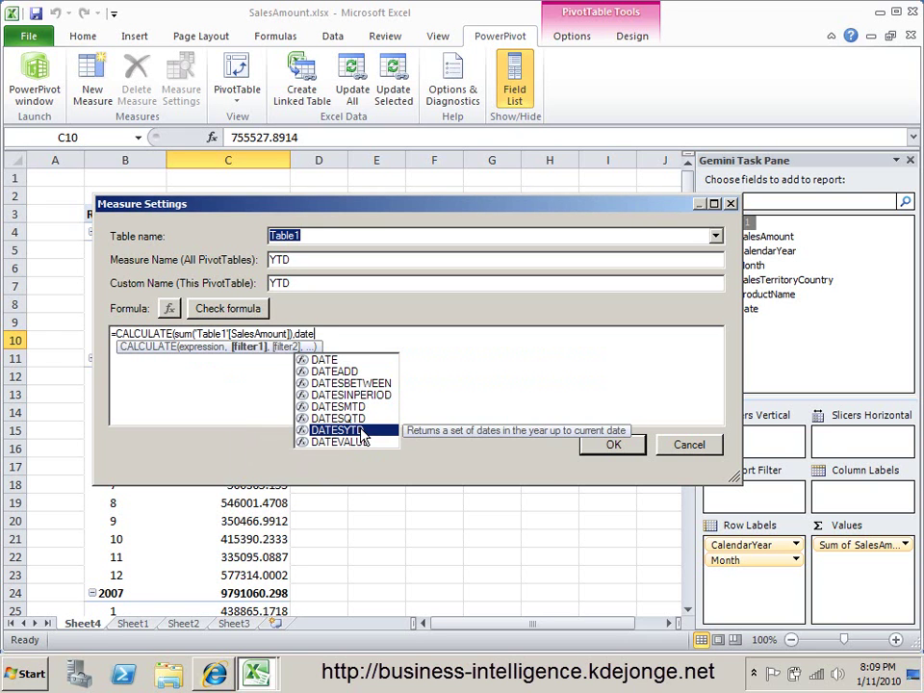
{"action": "double_click", "coordinate": [361, 432]}
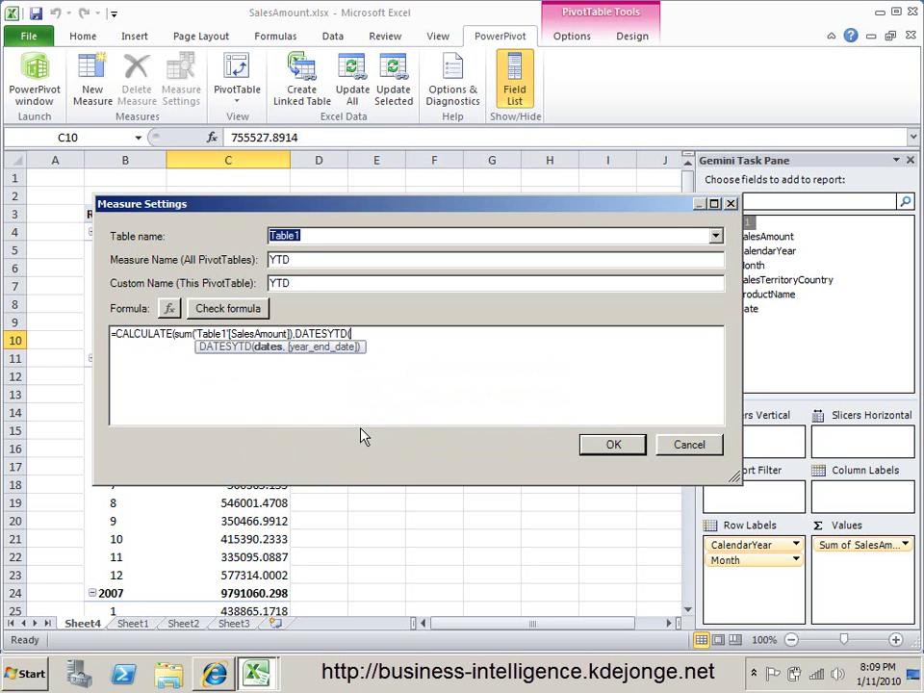
{"action": "type", "text": "Sa"}
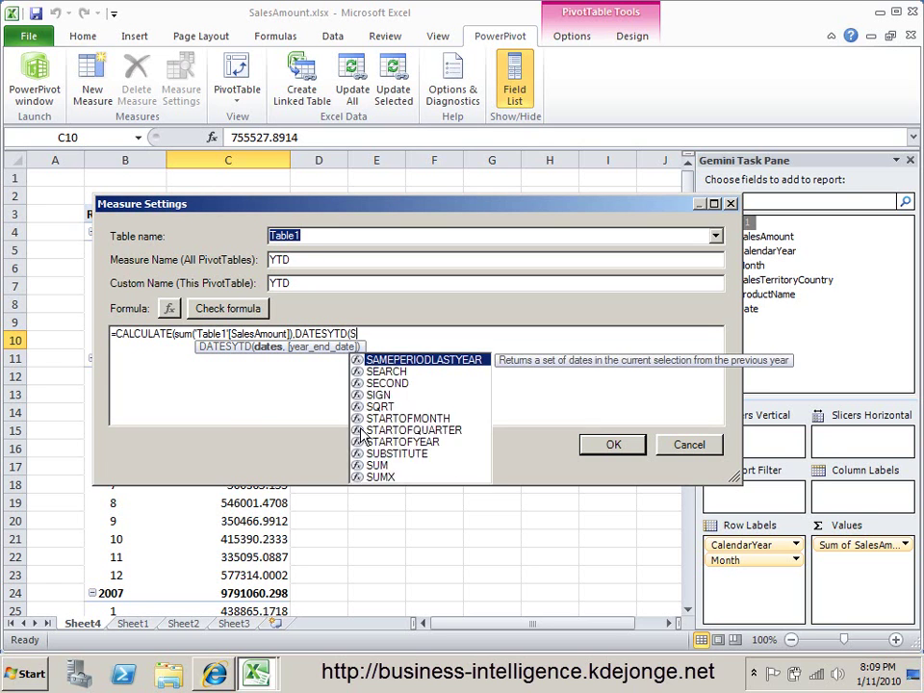
{"action": "key", "text": "BackSpace"}
{"action": "key", "text": "BackSpace"}
{"action": "type", "text": "Sale"}
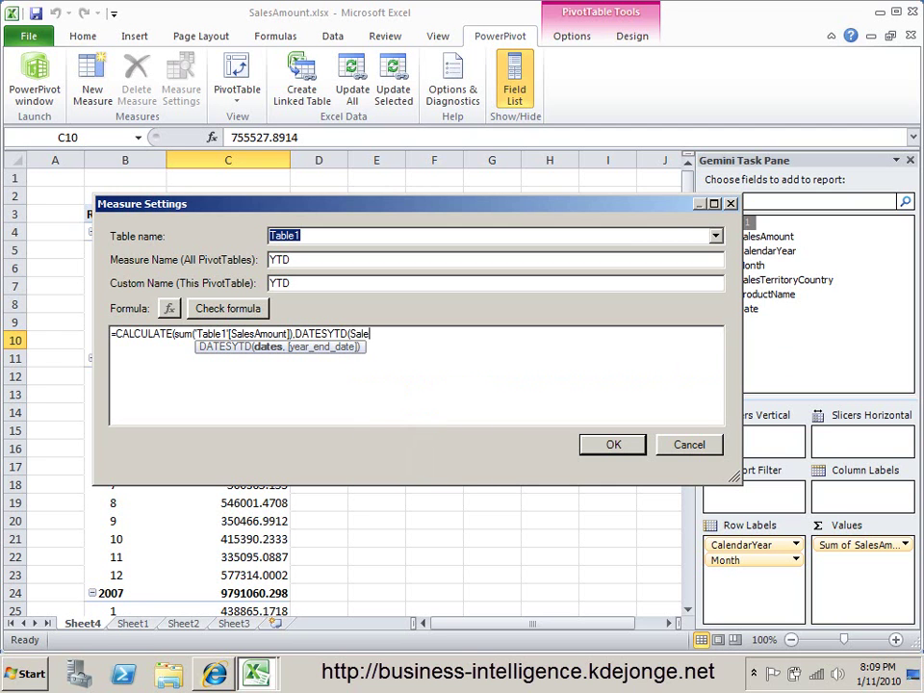
{"action": "key", "text": "BackSpace"}
{"action": "key", "text": "BackSpace"}
{"action": "key", "text": "BackSpace"}
{"action": "key", "text": "BackSpace"}
Use 'Table1'[Date] as the dates argument of DATESYTD and close that function's parenthesis
{"action": "type", "text": "Ta"}
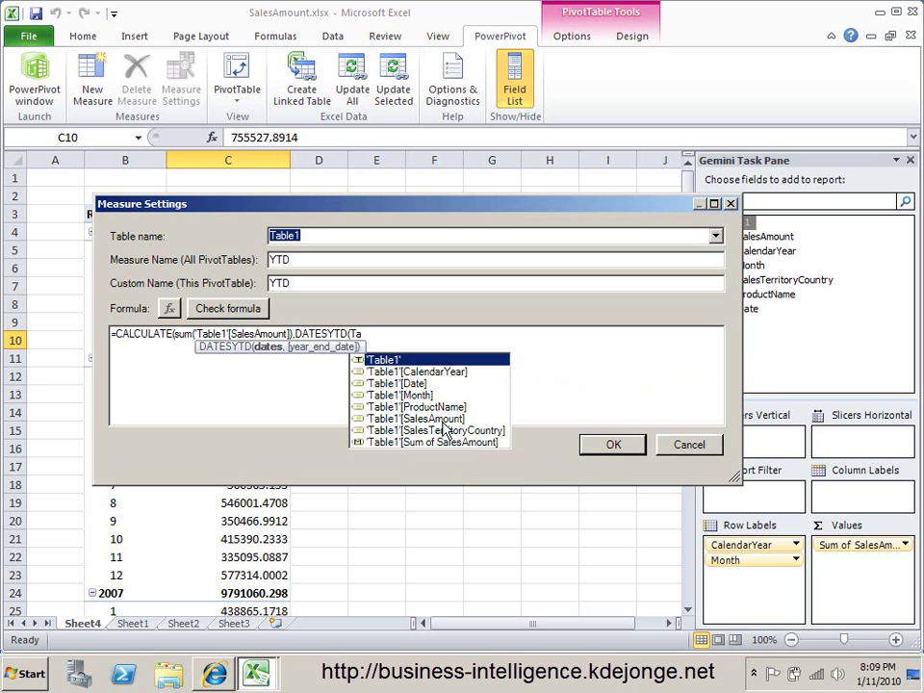
{"action": "left_click", "coordinate": [446, 384]}
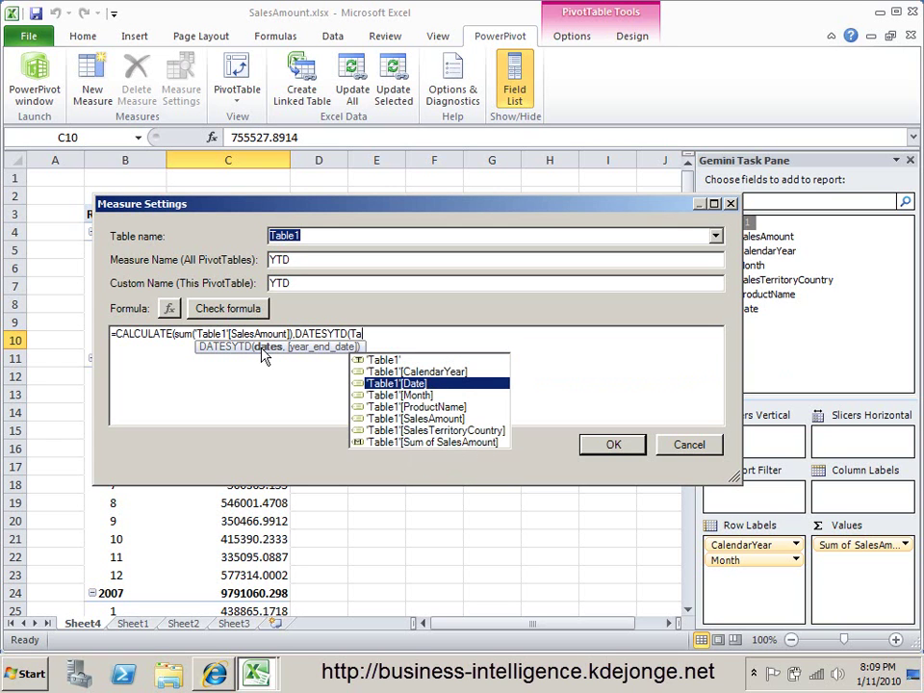
{"action": "double_click", "coordinate": [419, 384]}
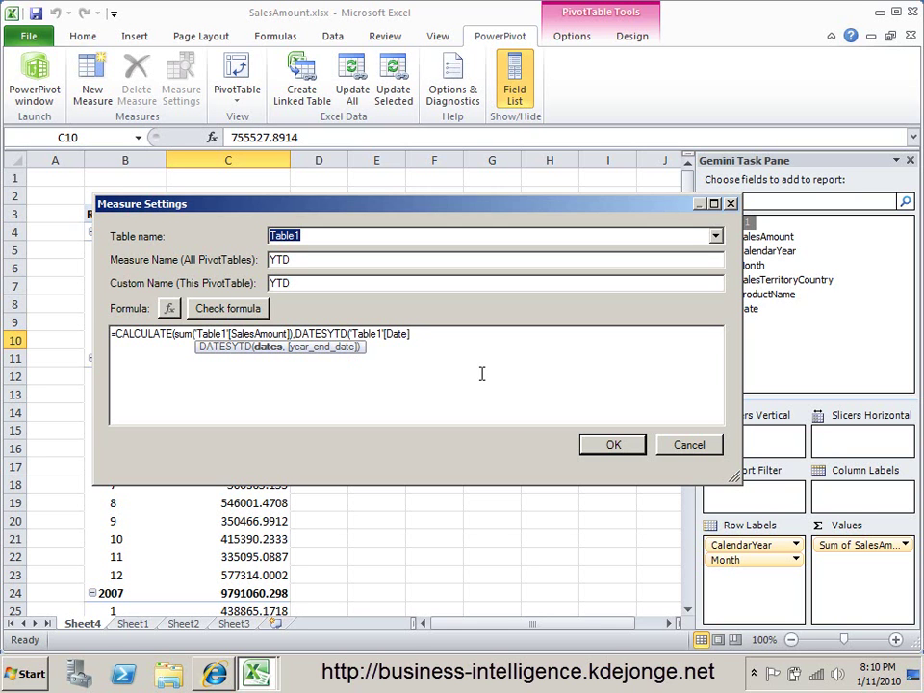
{"action": "type", "text": ")"}
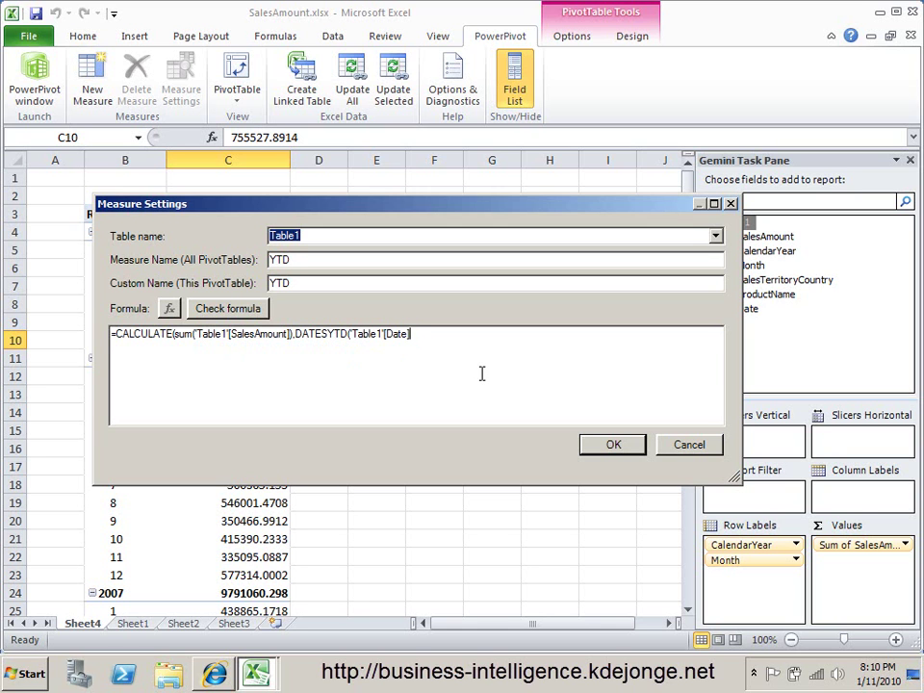
Add all('Table1') as the second filter and close the CALCULATE formula
{"action": "type", "text": ", s"}
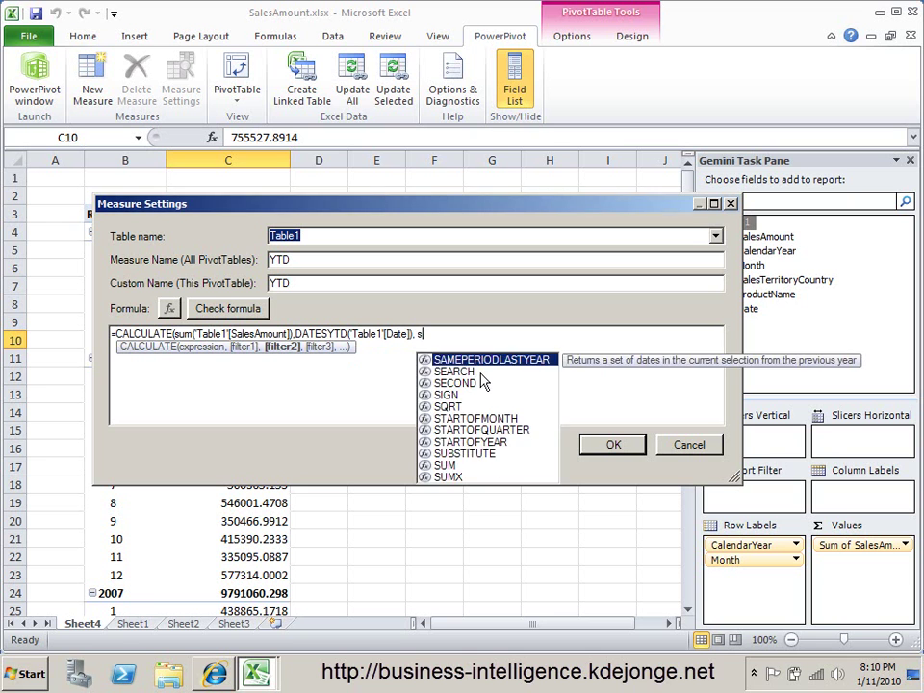
{"action": "key", "text": "BackSpace"}
{"action": "type", "text": "all("}
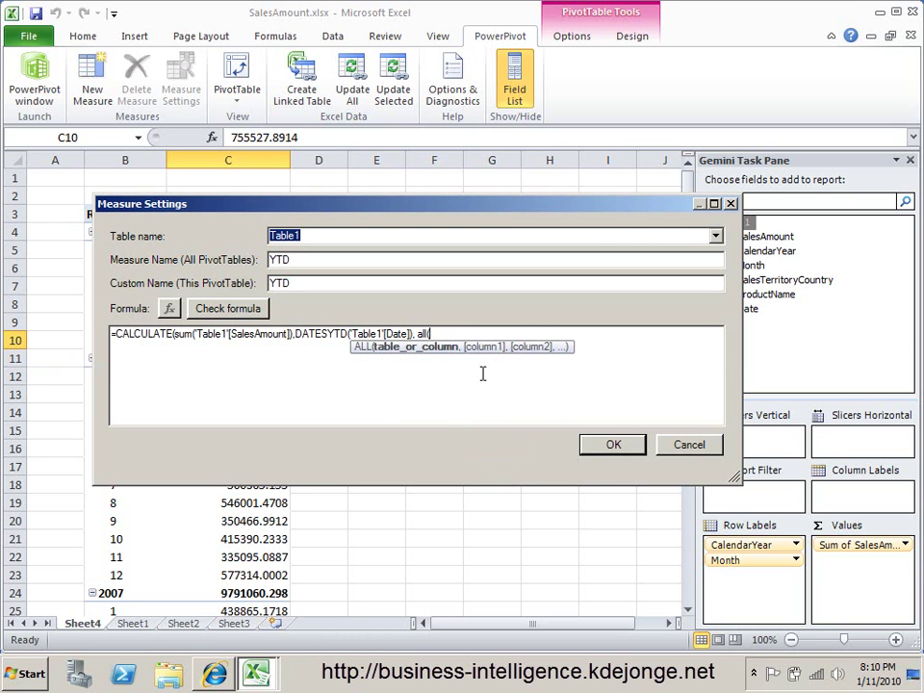
{"action": "type", "text": "Ta"}
{"action": "double_click", "coordinate": [478, 360]}
{"action": "type", "text": ")"}
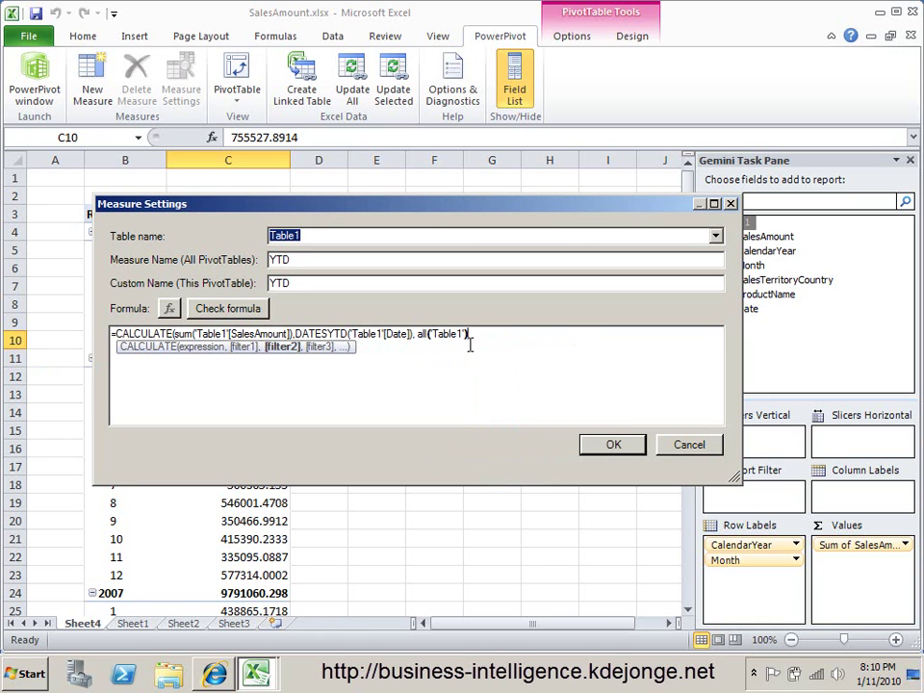
{"action": "left_click_drag", "start_coordinate": [469, 334], "coordinate": [420, 334]}
{"action": "left_click", "coordinate": [476, 336]}
{"action": "type", "text": ")"}
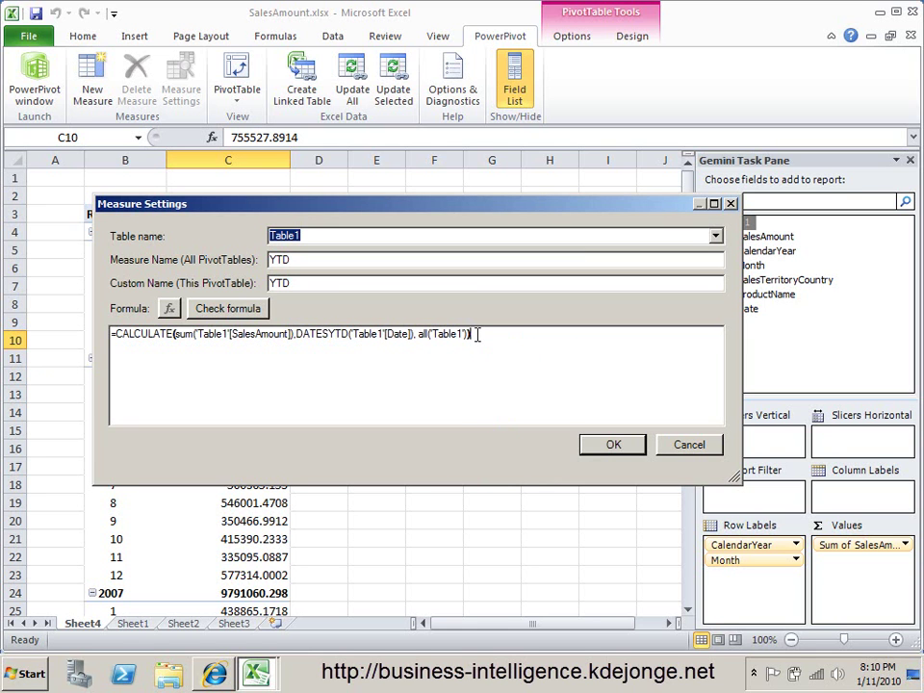
Check the YTD formula for errors and add the measure to the PivotTable
{"action": "left_click", "coordinate": [214, 308]}
{"action": "left_click_drag", "start_coordinate": [242, 397], "coordinate": [58, 395]}
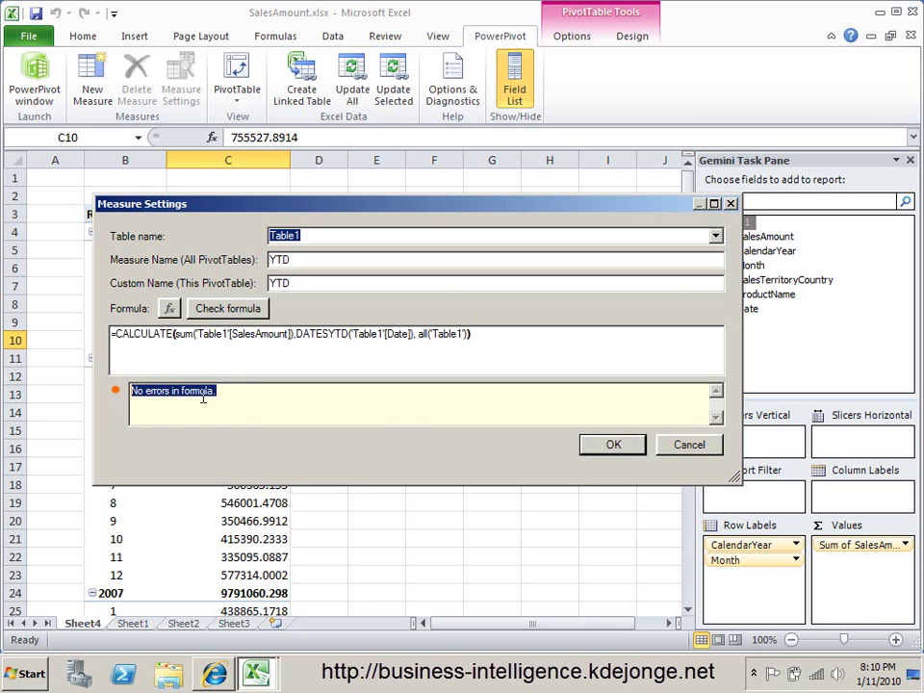
{"action": "left_click", "coordinate": [625, 447]}
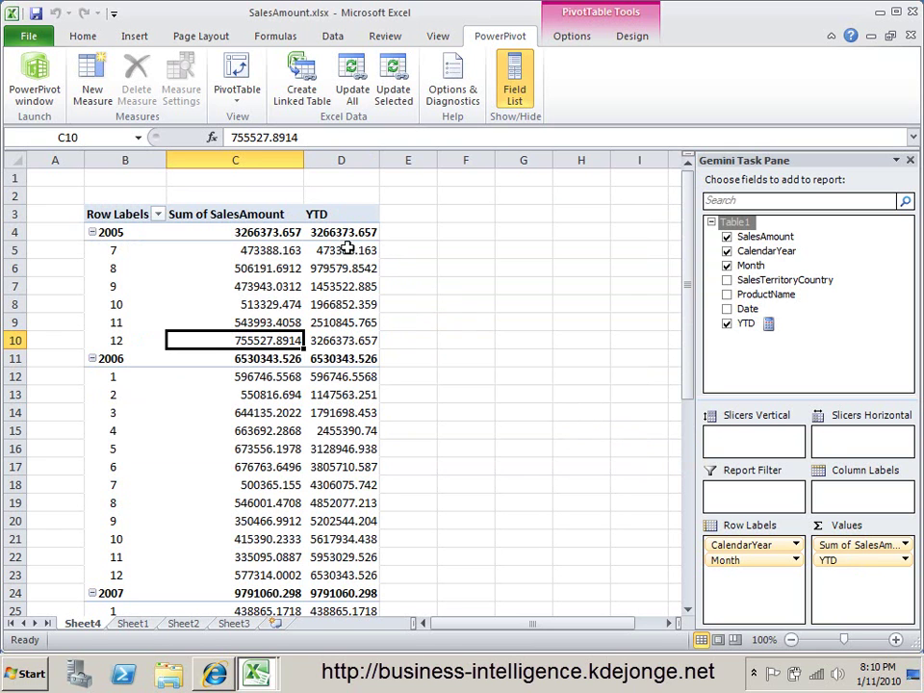
Format the Sum of SalesAmount values as Number with a 1000 separator and two decimal places
{"action": "right_click", "coordinate": [273, 252]}
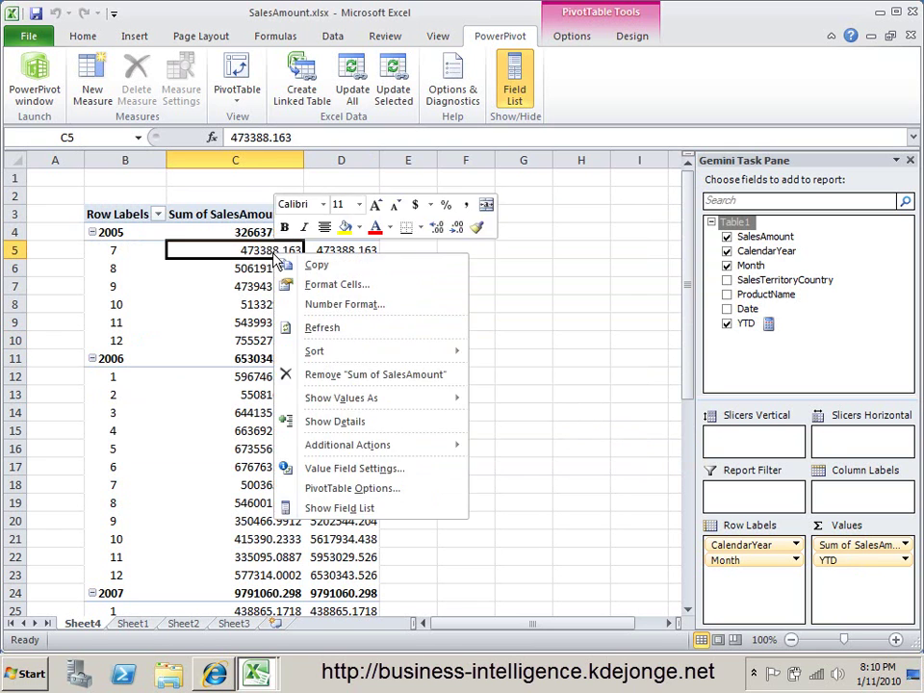
{"action": "left_click", "coordinate": [346, 305]}
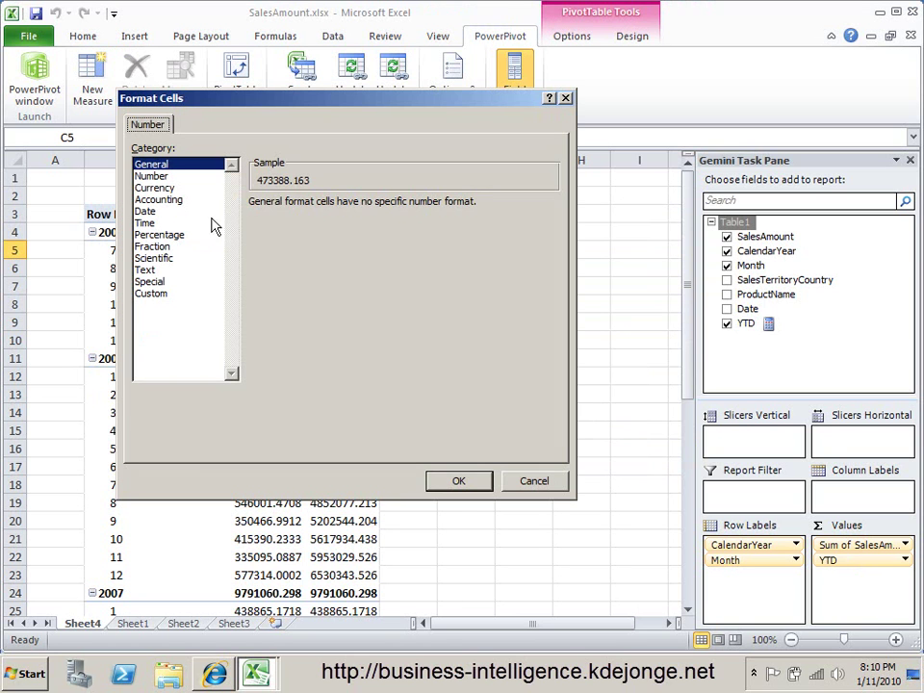
{"action": "left_click", "coordinate": [198, 177]}
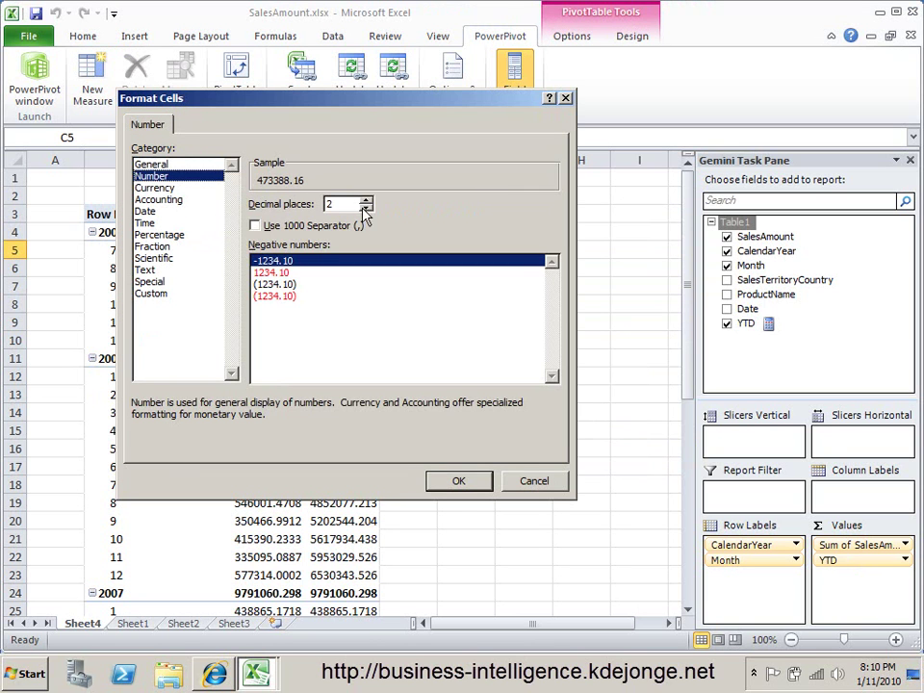
{"action": "left_click", "coordinate": [285, 229]}
{"action": "left_click", "coordinate": [459, 482]}
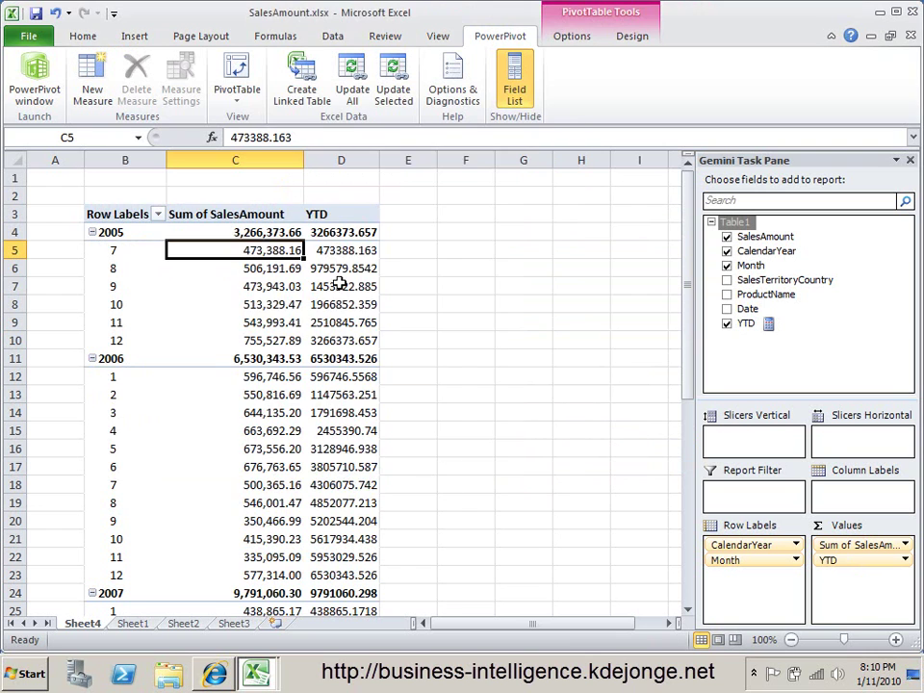
Apply the Number format with a 1000 separator to the YTD values in the PivotTable
{"action": "right_click", "coordinate": [345, 252]}
{"action": "left_click", "coordinate": [405, 308]}
{"action": "left_click", "coordinate": [207, 181]}
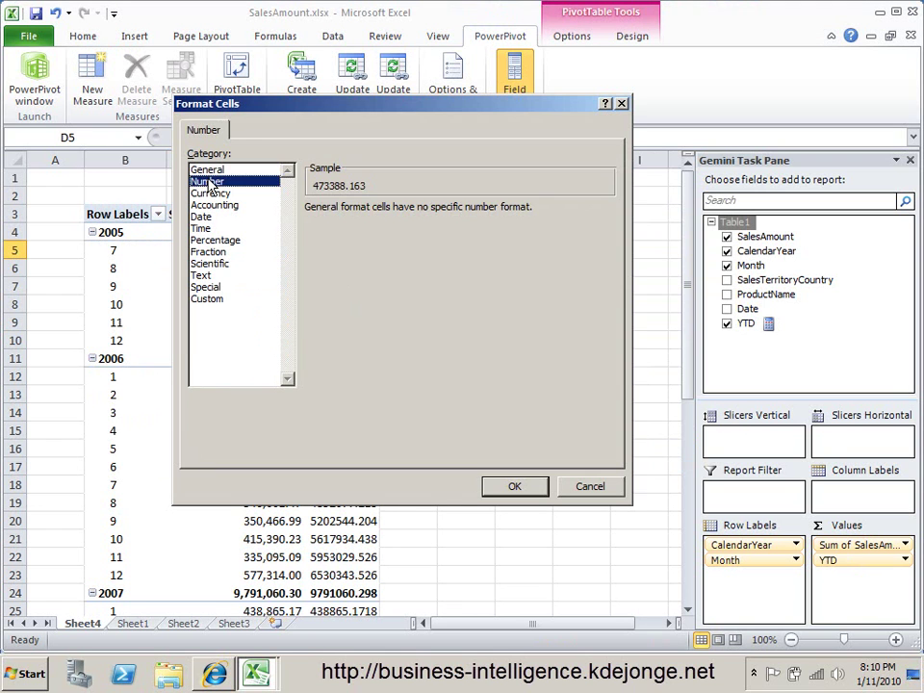
{"action": "left_click", "coordinate": [310, 231]}
{"action": "left_click", "coordinate": [514, 486]}
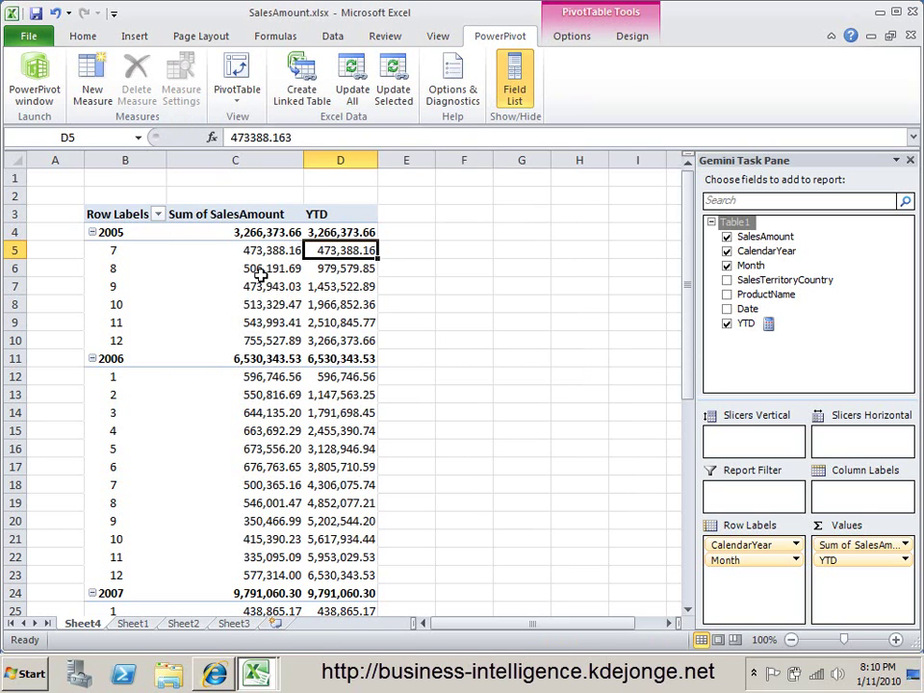
{"action": "left_click", "coordinate": [359, 269]}
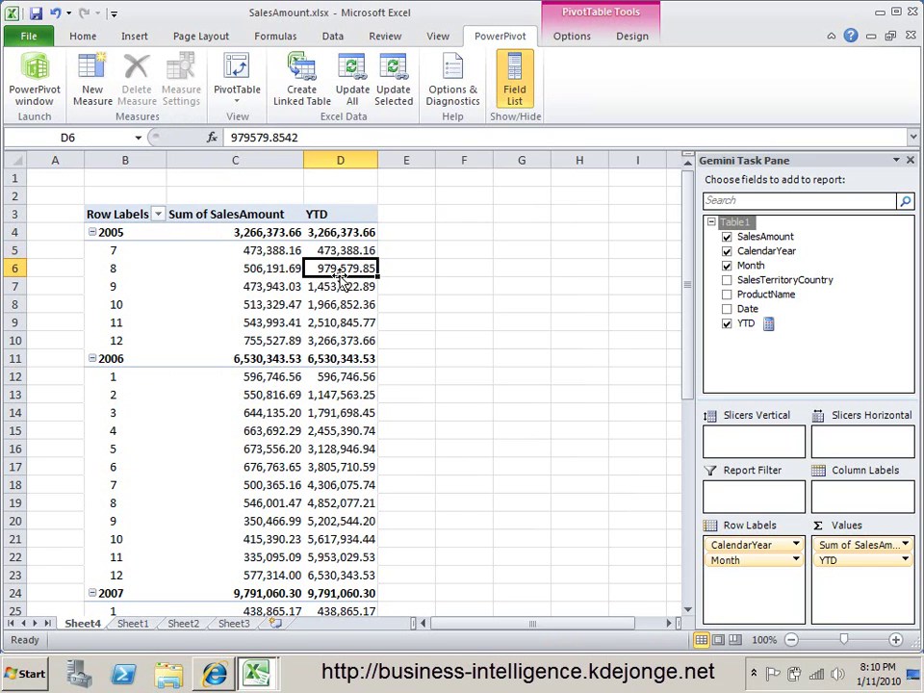
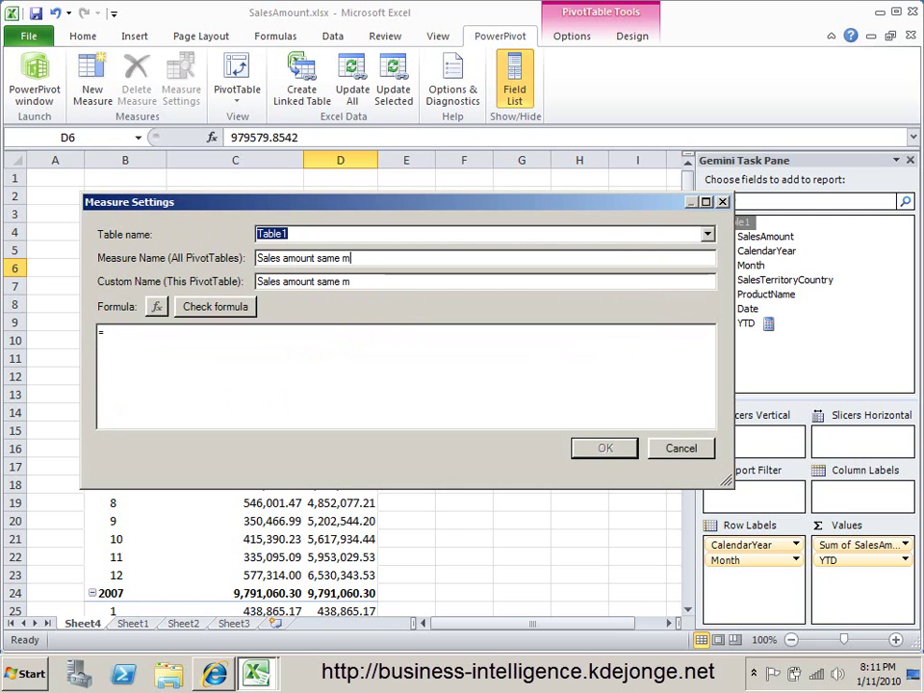
Name the measure Sales amount same month last year and start its formula with =CALCULATE(sum('Table1'[SalesAmount]),
{"action": "type", "text": "st year"}
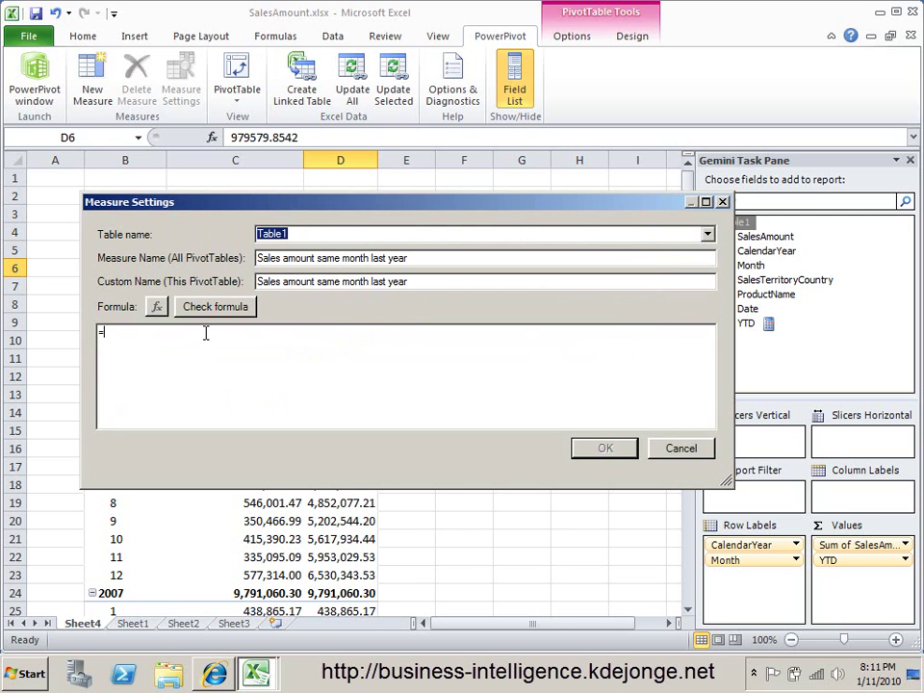
{"action": "left_click", "coordinate": [205, 333]}
{"action": "type", "text": "cal"}
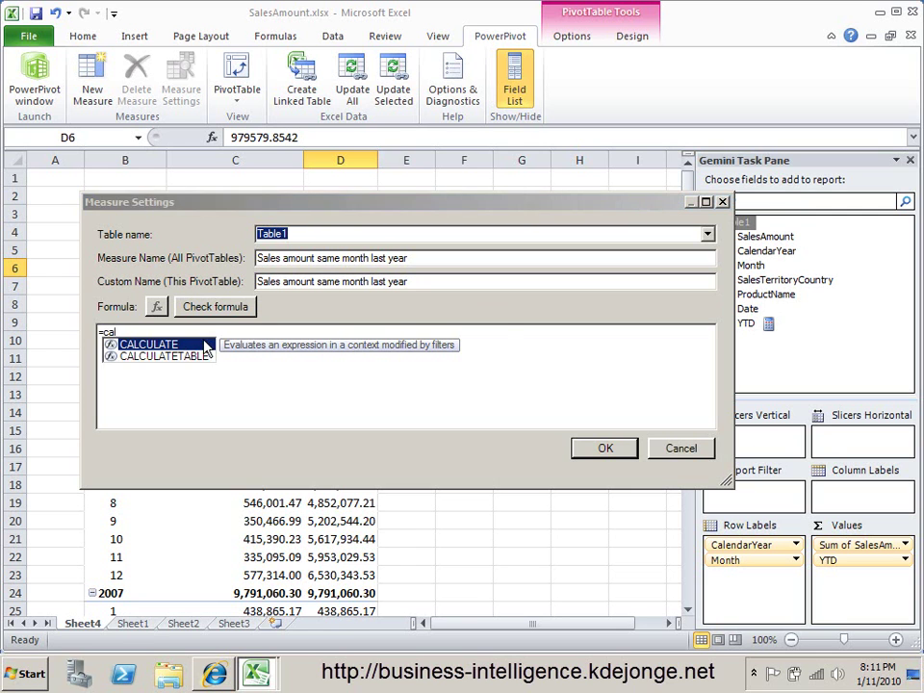
{"action": "double_click", "coordinate": [205, 345]}
{"action": "type", "text": "sum"}
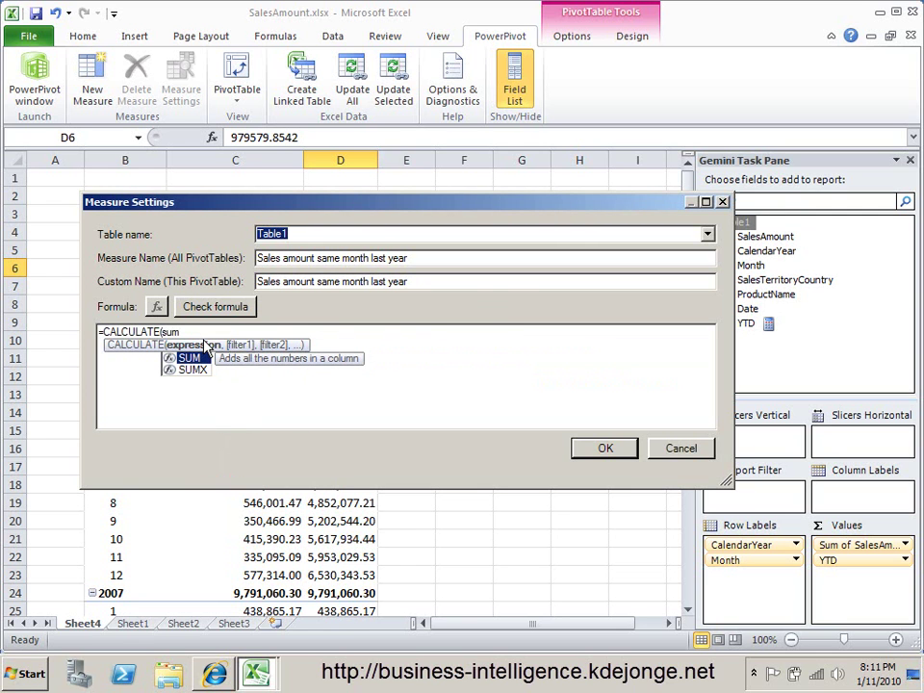
{"action": "type", "text": "("}
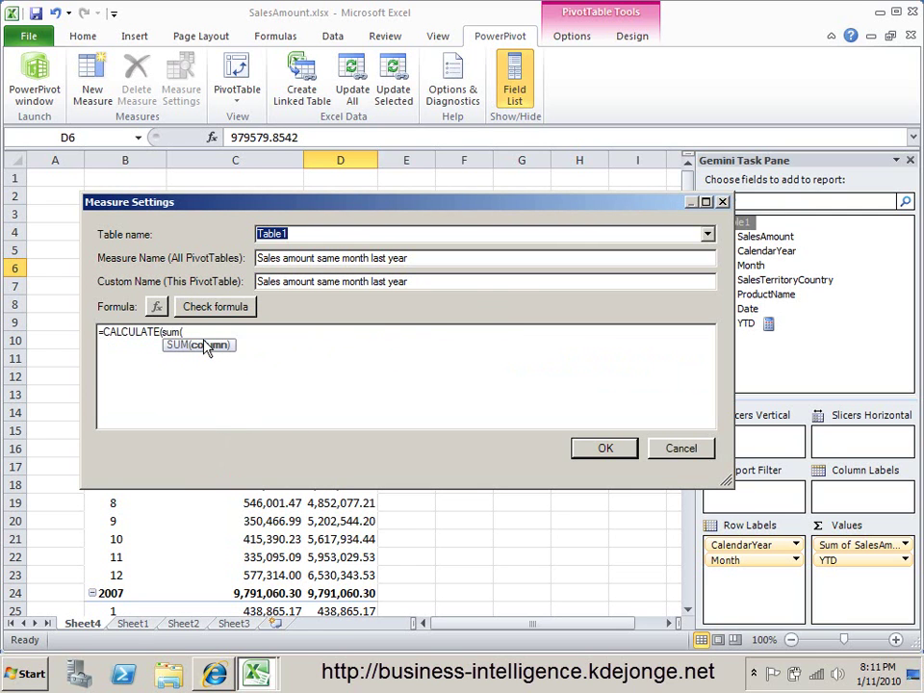
{"action": "type", "text": "'Ta"}
{"action": "double_click", "coordinate": [268, 419]}
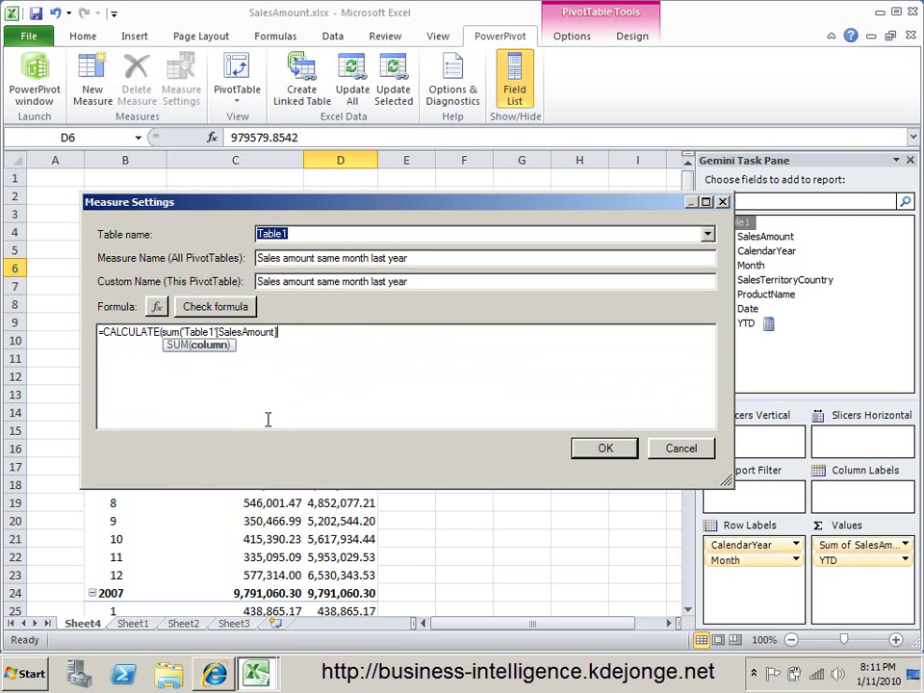
{"action": "type", "text": "),"}
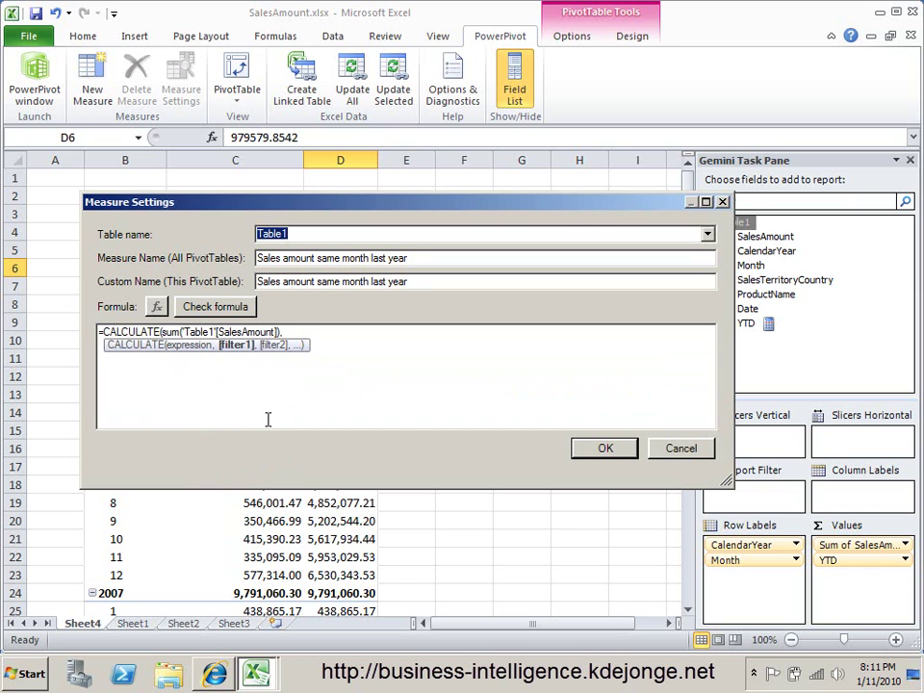
Add PARALLELPERIOD as the first CALCULATE filter, with 'Table1'[Date] as its dates argument
{"action": "type", "text": "pa"}
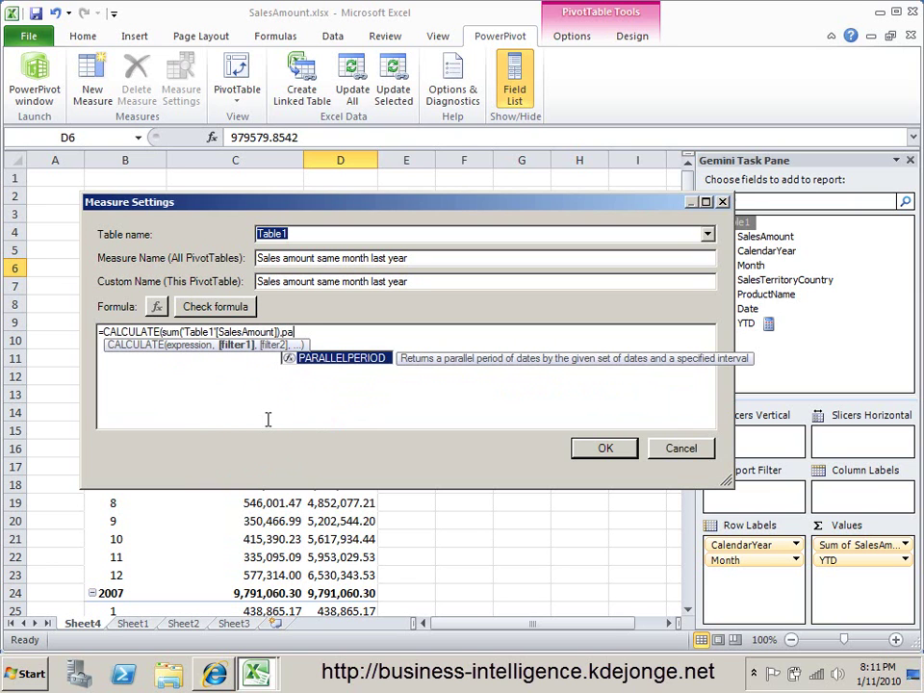
{"action": "double_click", "coordinate": [335, 361]}
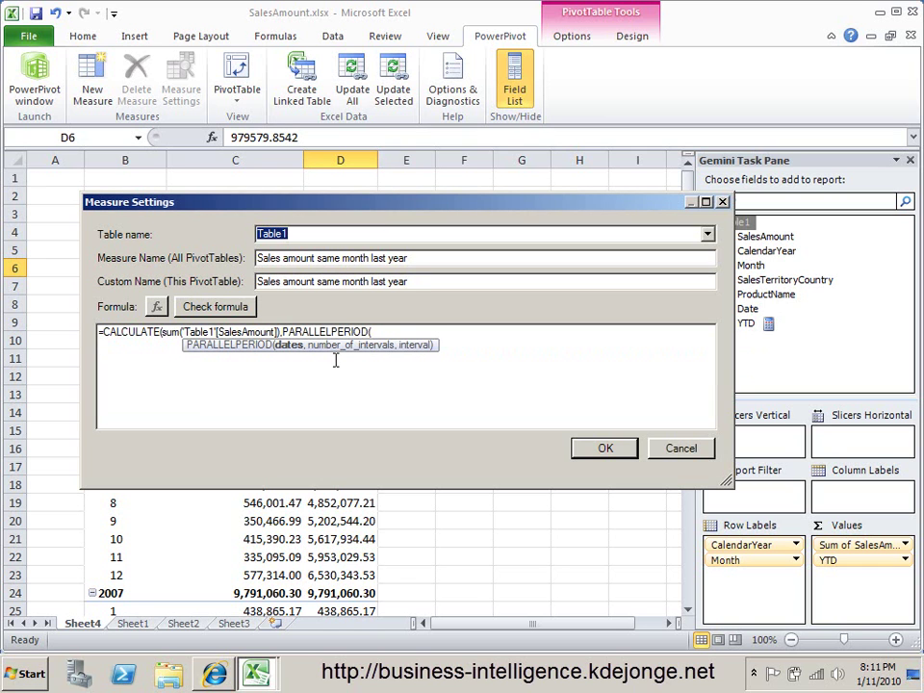
{"action": "type", "text": "sal"}
{"action": "key", "text": "BackSpace"}
{"action": "key", "text": "BackSpace"}
{"action": "key", "text": "BackSpace"}
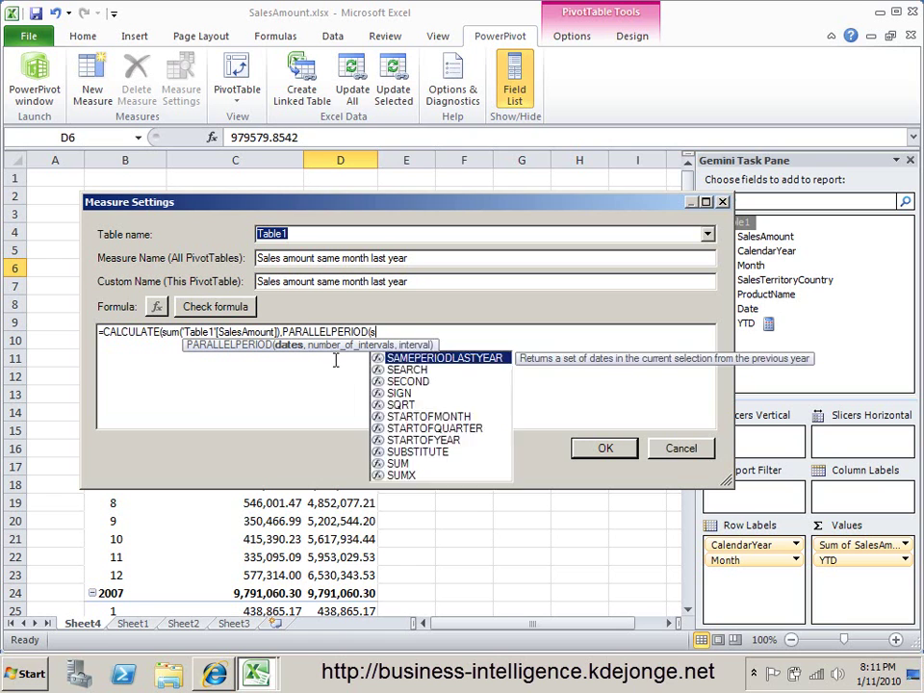
{"action": "type", "text": "Ta"}
{"action": "double_click", "coordinate": [416, 381]}
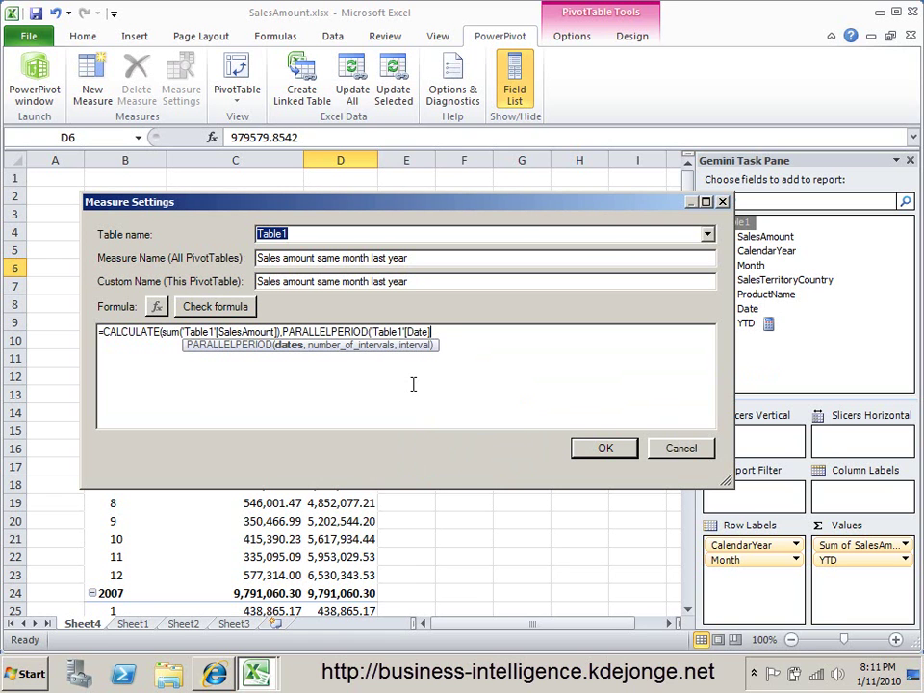
{"action": "type", "text": ","}
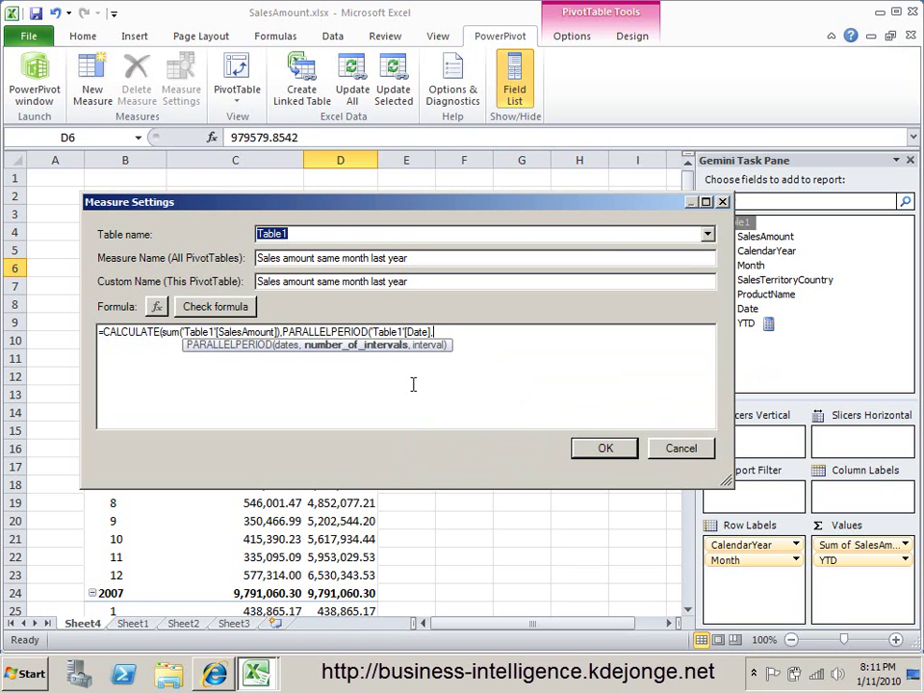
Set the PARALLELPERIOD shift to -12 with MONTH as the interval, and close the function
{"action": "type", "text": "-12,mn"}
{"action": "key", "text": "BackSpace"}
{"action": "type", "text": "o"}
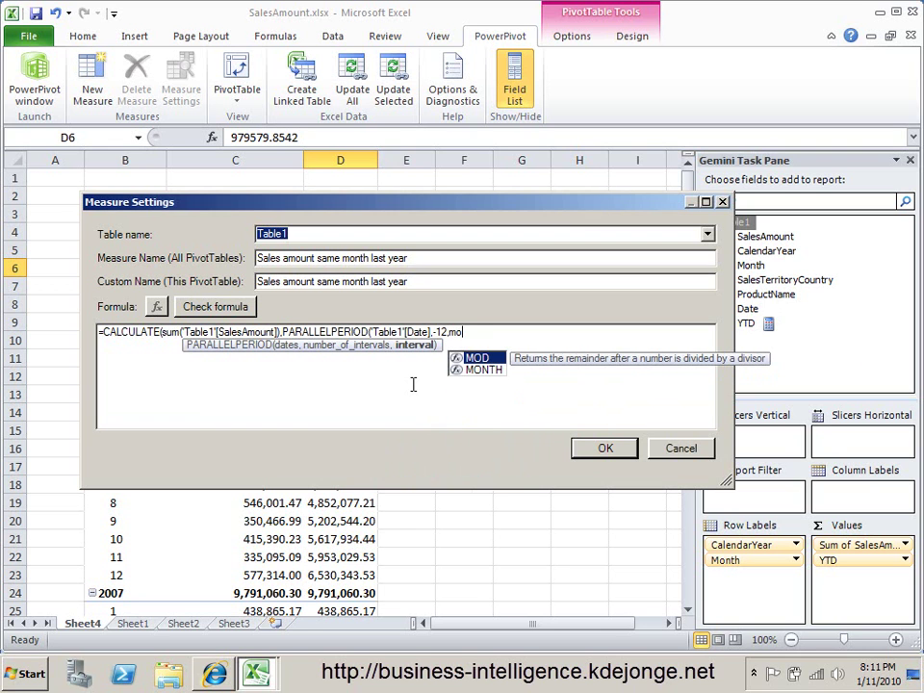
{"action": "double_click", "coordinate": [481, 370]}
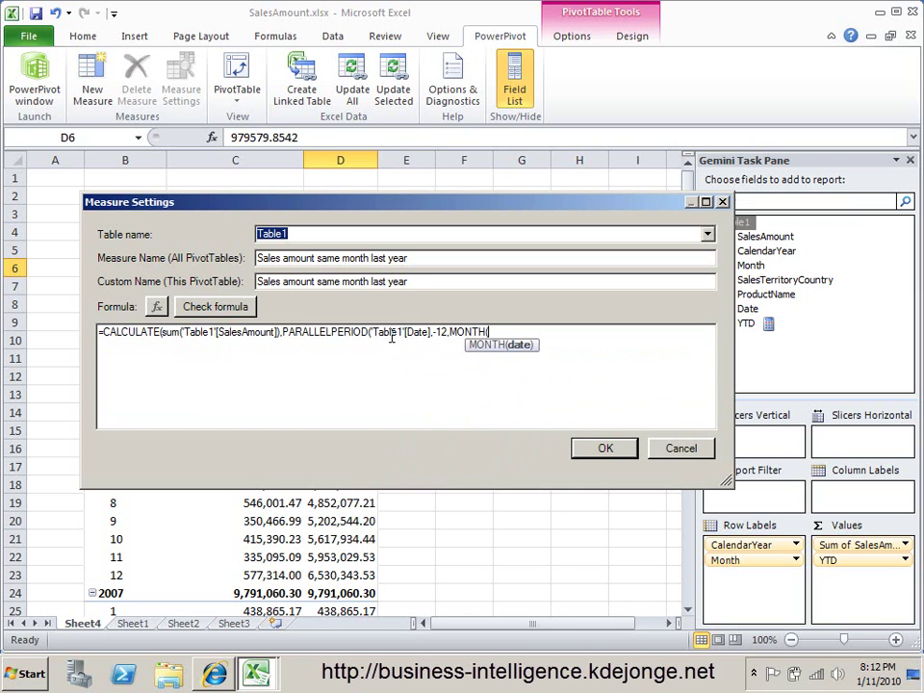
{"action": "key", "text": "BackSpace"}
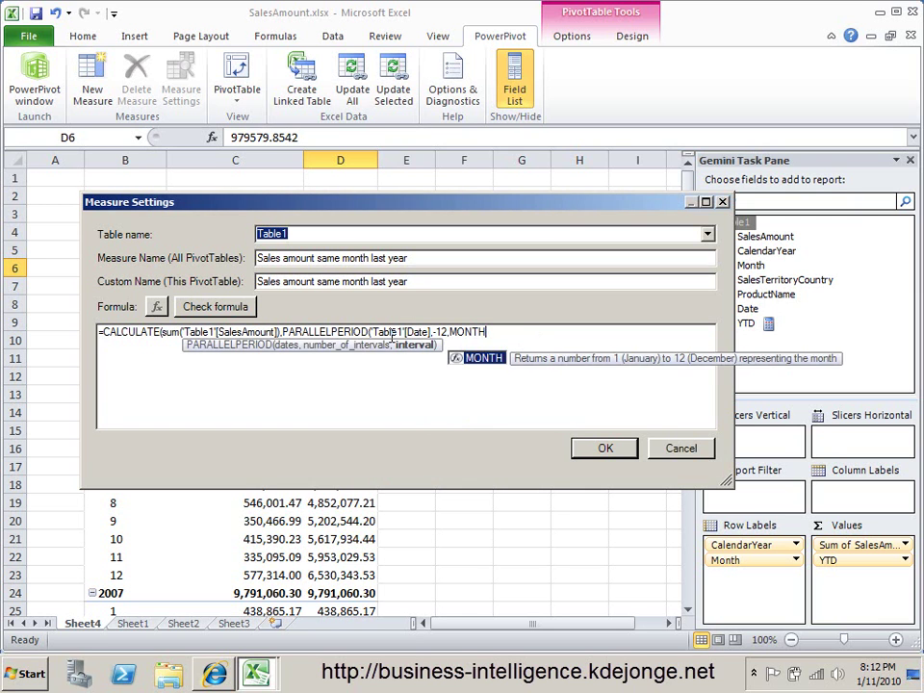
{"action": "type", "text": "),"}
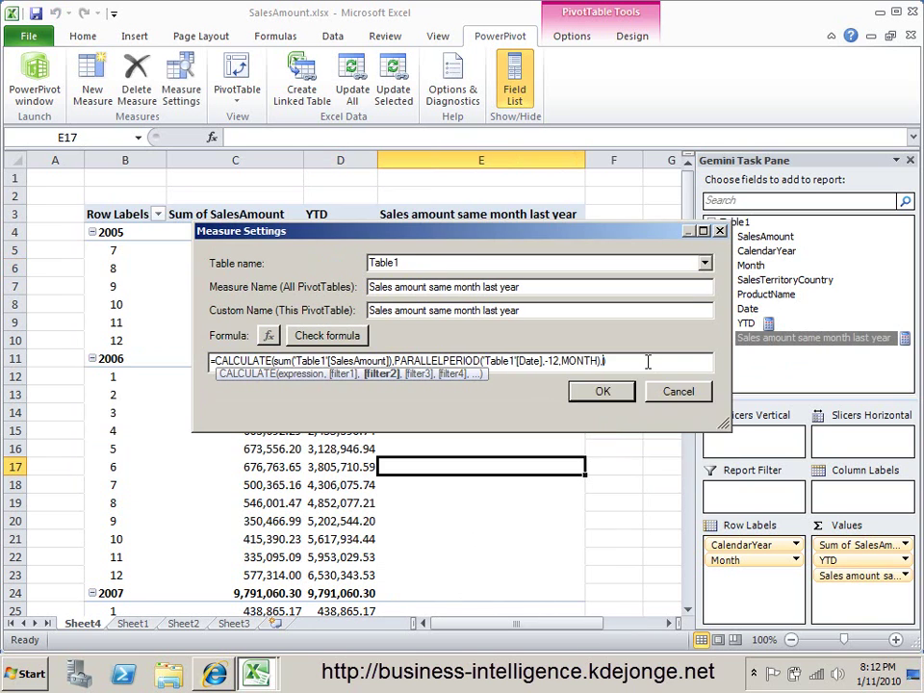
Complete the formula with all('Table1') as the second filter, and check and save the measure
{"action": "type", "text": "all(Ta"}
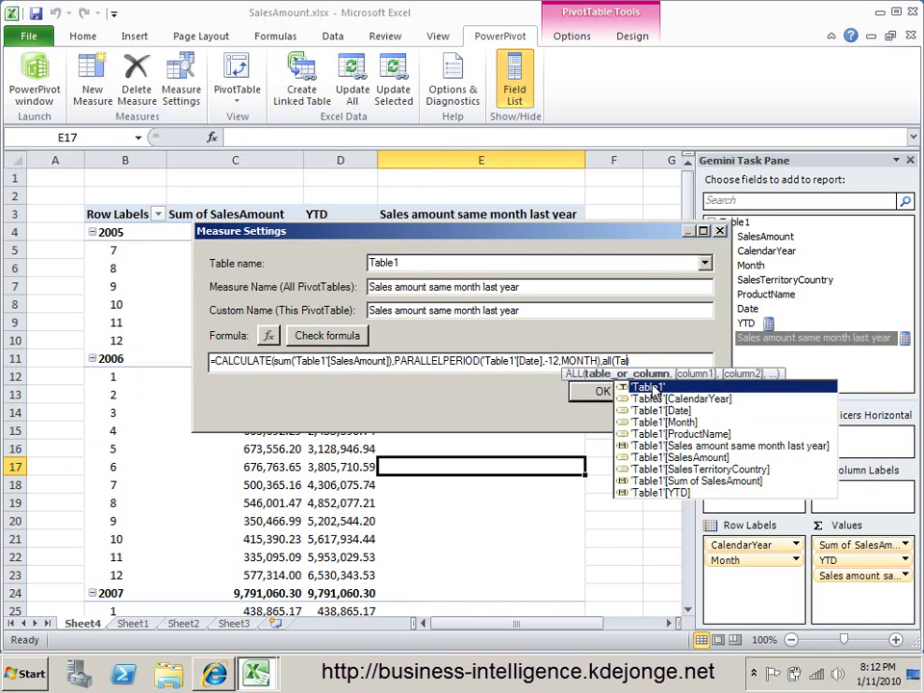
{"action": "double_click", "coordinate": [655, 387]}
{"action": "type", "text": "))"}
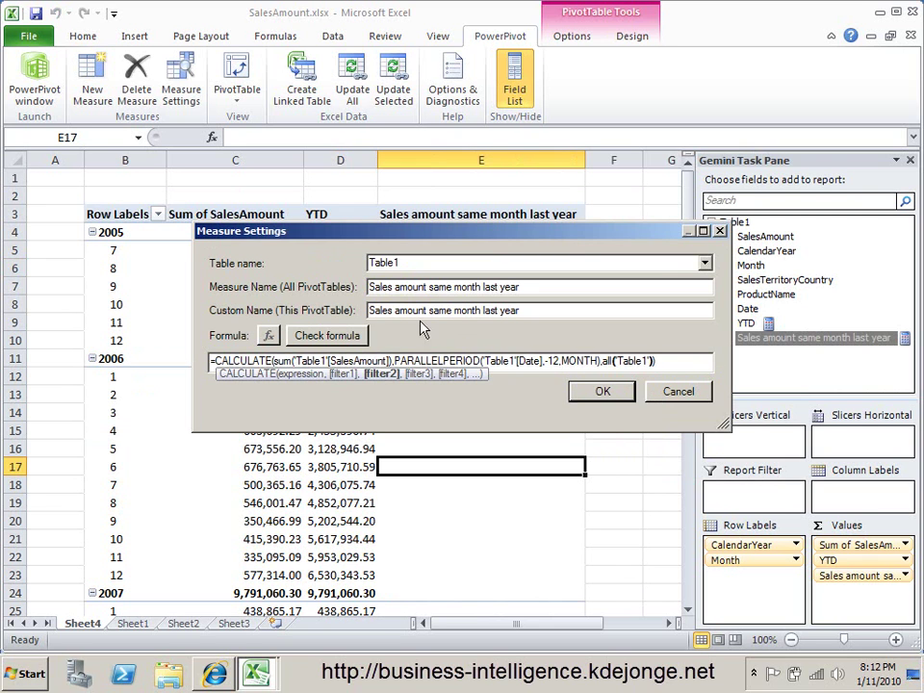
{"action": "left_click", "coordinate": [339, 340]}
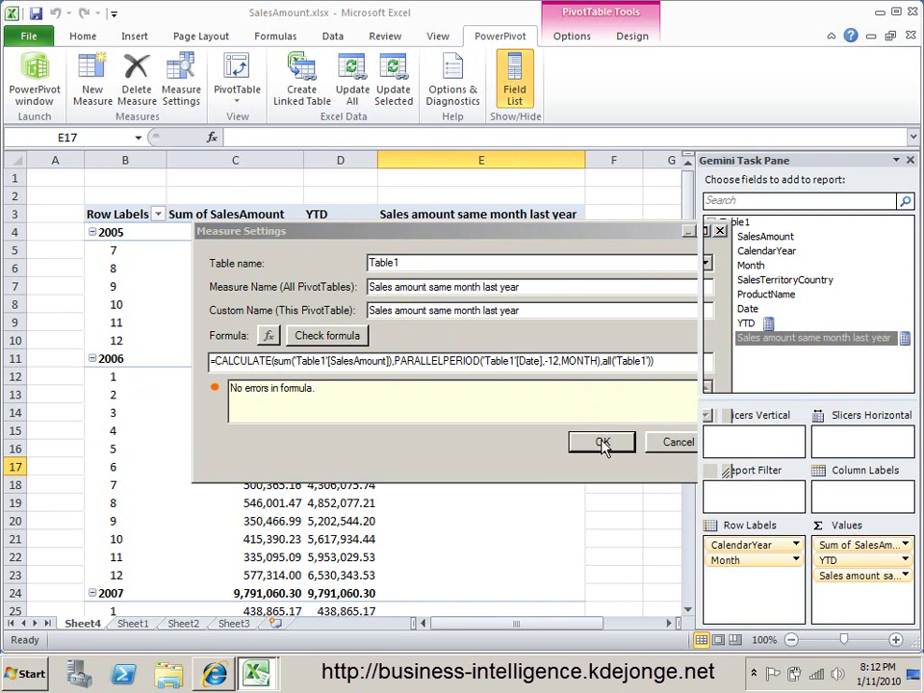
{"action": "left_click", "coordinate": [602, 441]}
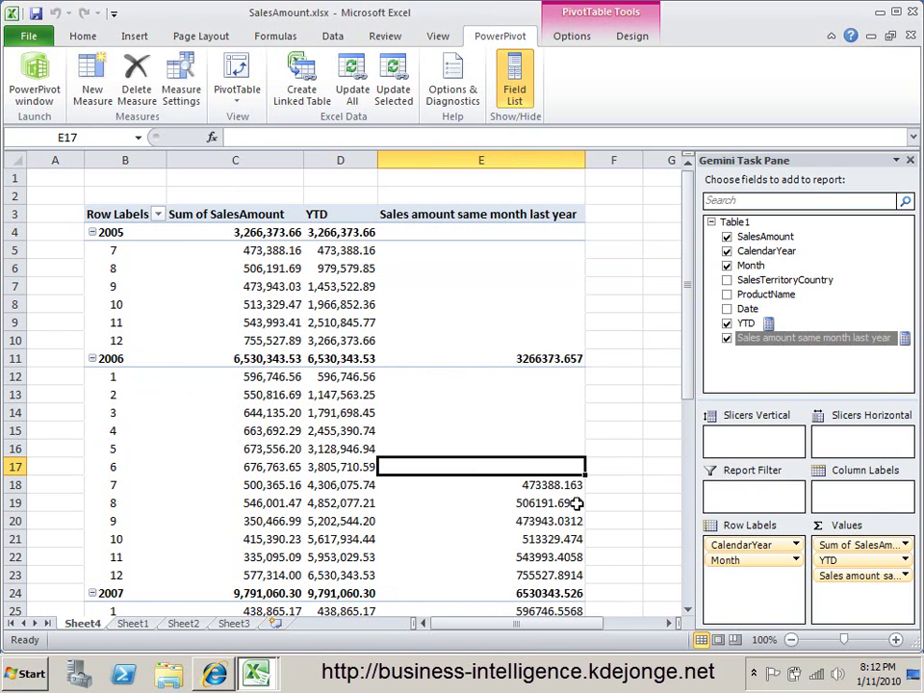
Compare the measure's July and August 2006 values with 2005 sales, and format it as Number with a 1000 separator and two decimal places
{"action": "left_click", "coordinate": [544, 485]}
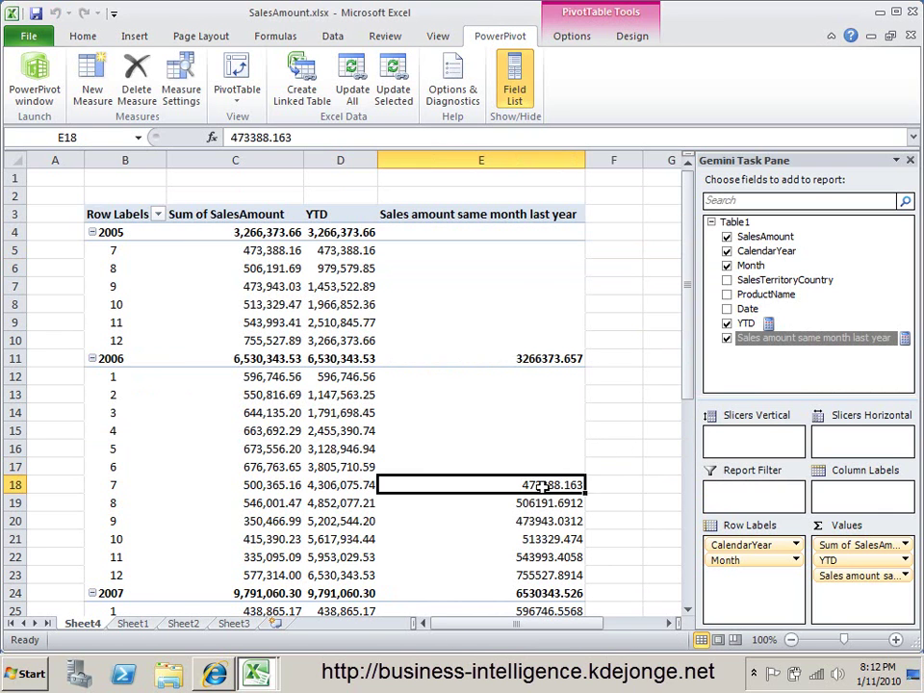
{"action": "left_click", "coordinate": [258, 251]}
{"action": "left_click", "coordinate": [520, 503]}
{"action": "left_click", "coordinate": [279, 268]}
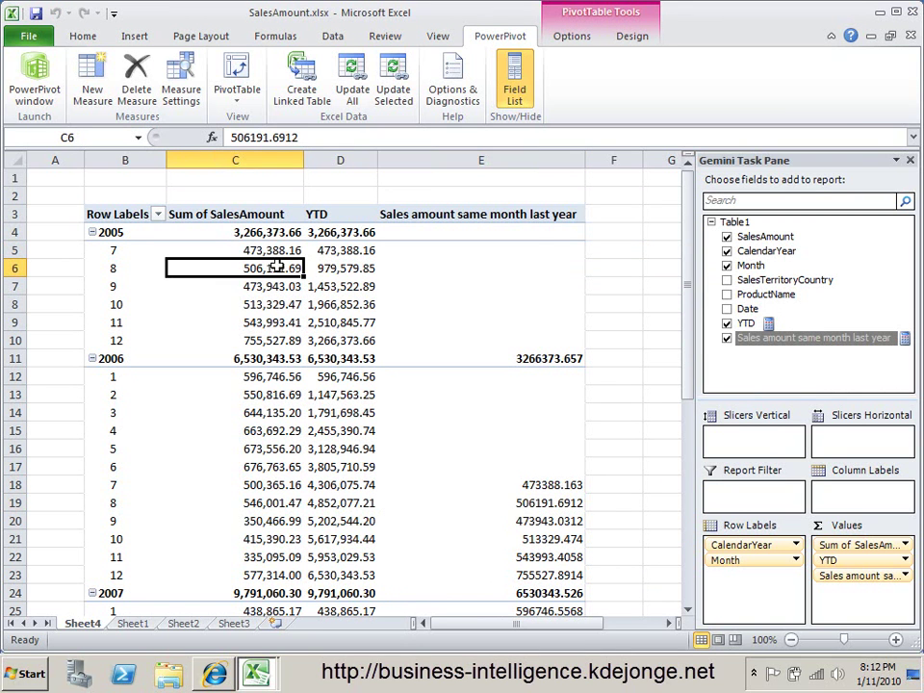
{"action": "right_click", "coordinate": [538, 511]}
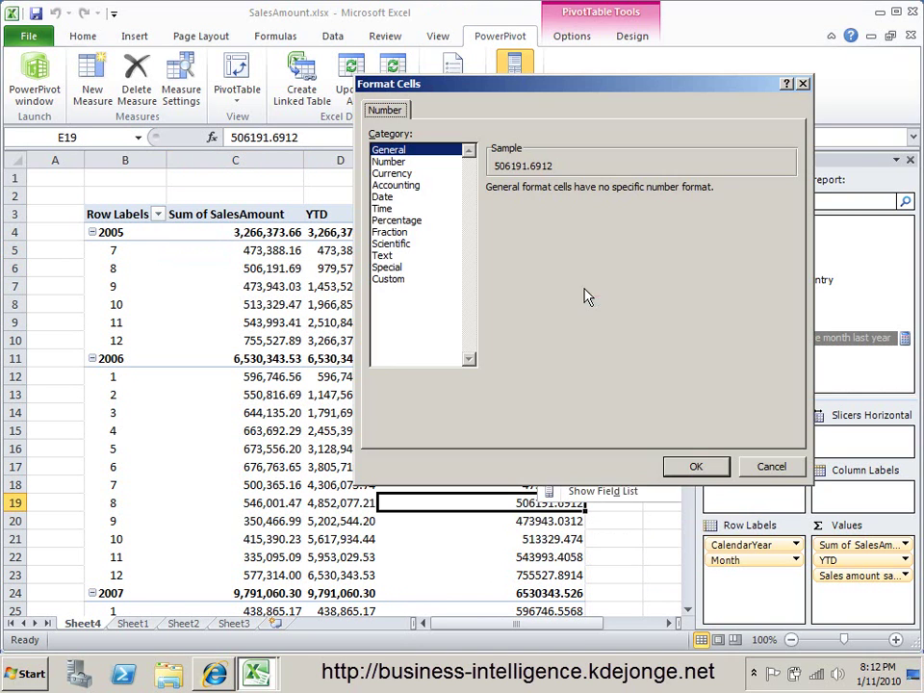
{"action": "left_click", "coordinate": [597, 266]}
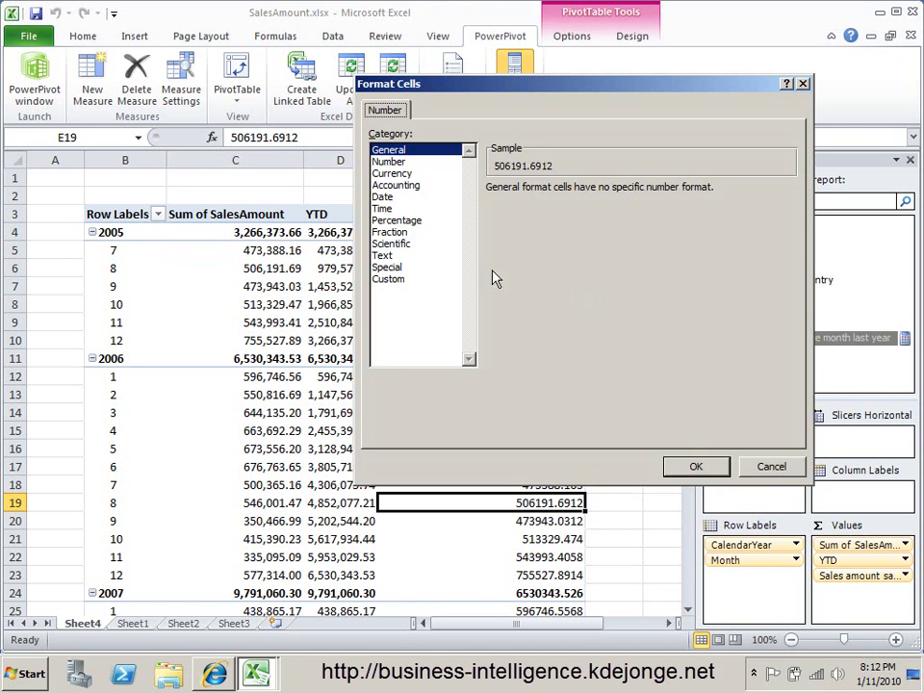
{"action": "left_click", "coordinate": [444, 161]}
{"action": "left_click", "coordinate": [531, 211]}
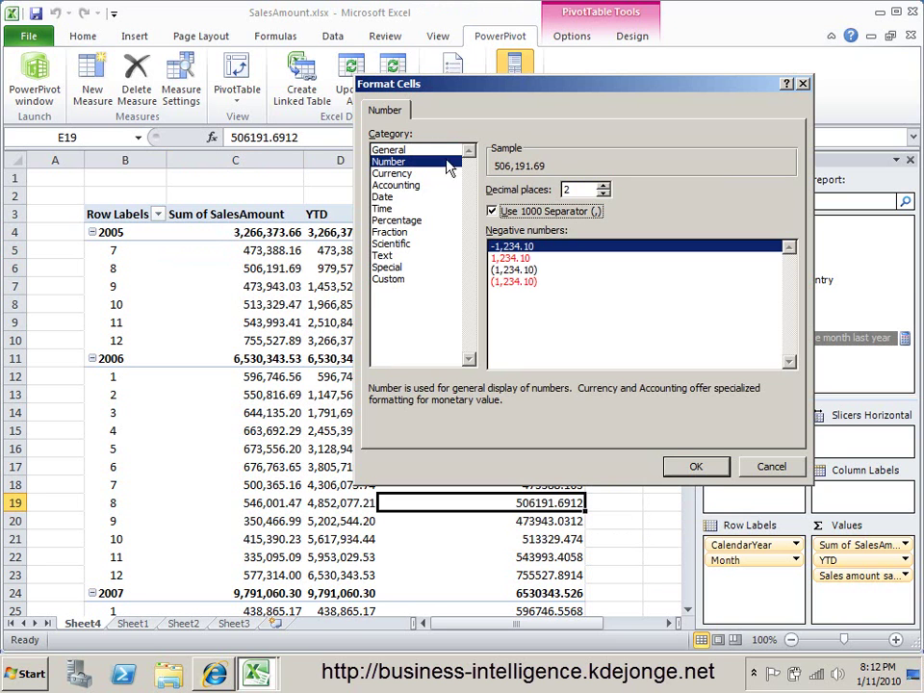
{"action": "left_click", "coordinate": [696, 467]}
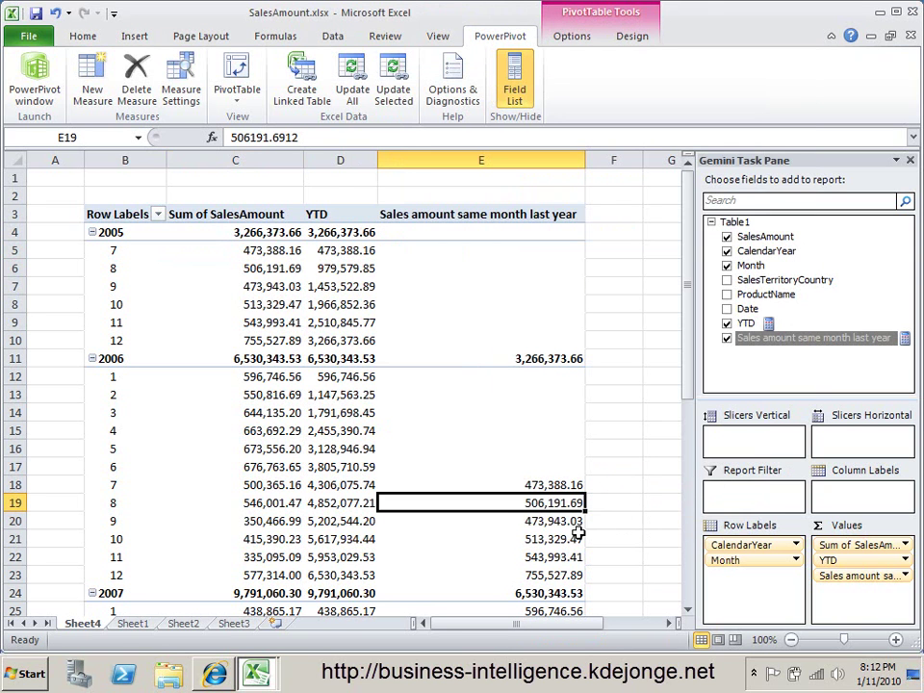
Add a new measure to Table1 and name it YTD prev year
{"action": "left_click", "coordinate": [235, 412]}
{"action": "right_click", "coordinate": [733, 224]}
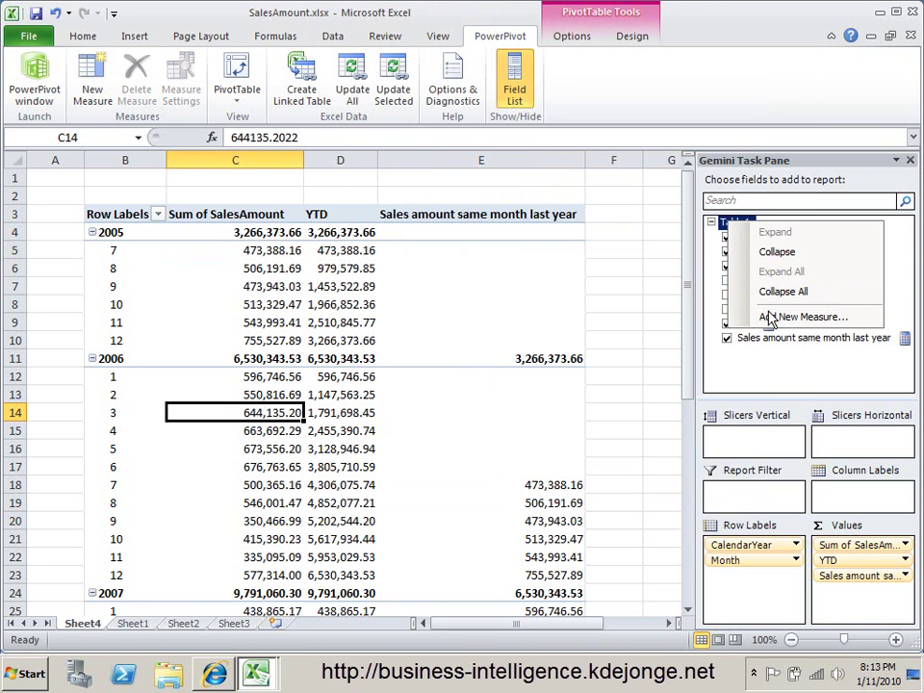
{"action": "left_click", "coordinate": [736, 315]}
{"action": "left_click_drag", "start_coordinate": [637, 412], "coordinate": [714, 484]}
{"action": "left_click_drag", "start_coordinate": [342, 274], "coordinate": [207, 272]}
{"action": "type", "text": "YTD pr"}
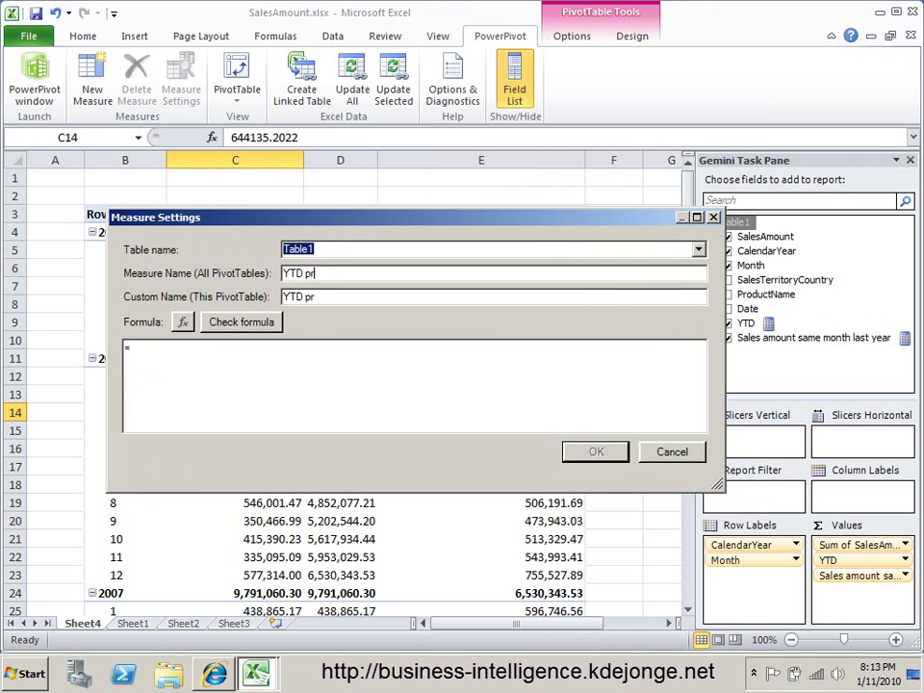
{"action": "type", "text": "ev year"}
Start the YTD prev year formula with =CALCULATE(SUM('Table1'[SalesAmount]),
{"action": "left_click", "coordinate": [175, 351]}
{"action": "type", "text": "ca"}
{"action": "double_click", "coordinate": [210, 359]}
{"action": "type", "text": "sum"}
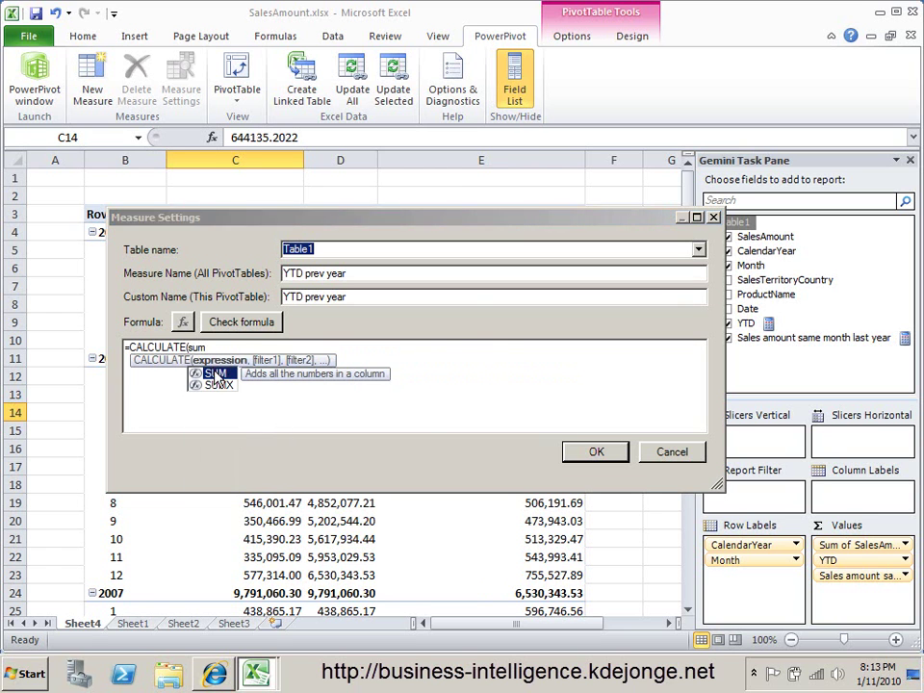
{"action": "double_click", "coordinate": [213, 373]}
{"action": "type", "text": "'ta"}
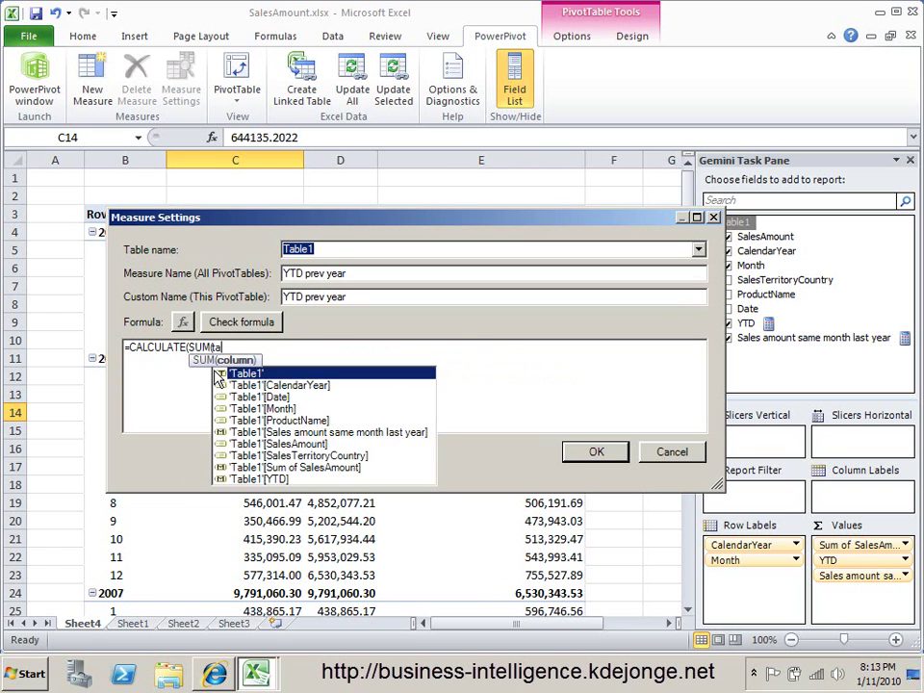
{"action": "double_click", "coordinate": [315, 444]}
{"action": "type", "text": "),"}
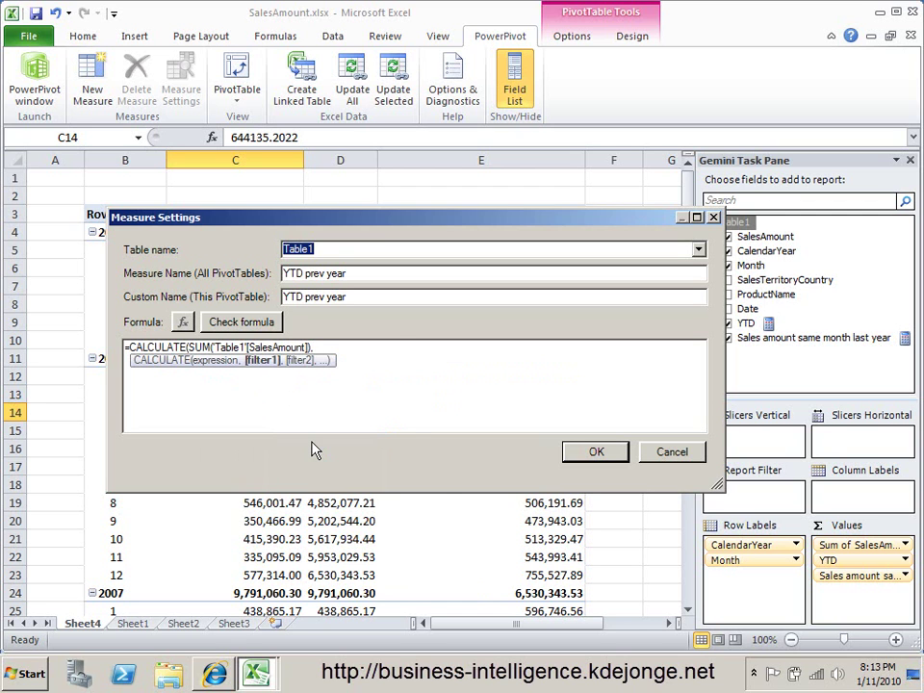
Add DATESYTD(PARALLELPERIOD('Table1'[Date],-12,MONTH)) as the first filter of the YTD prev year formula
{"action": "type", "text": "da"}
{"action": "double_click", "coordinate": [383, 454]}
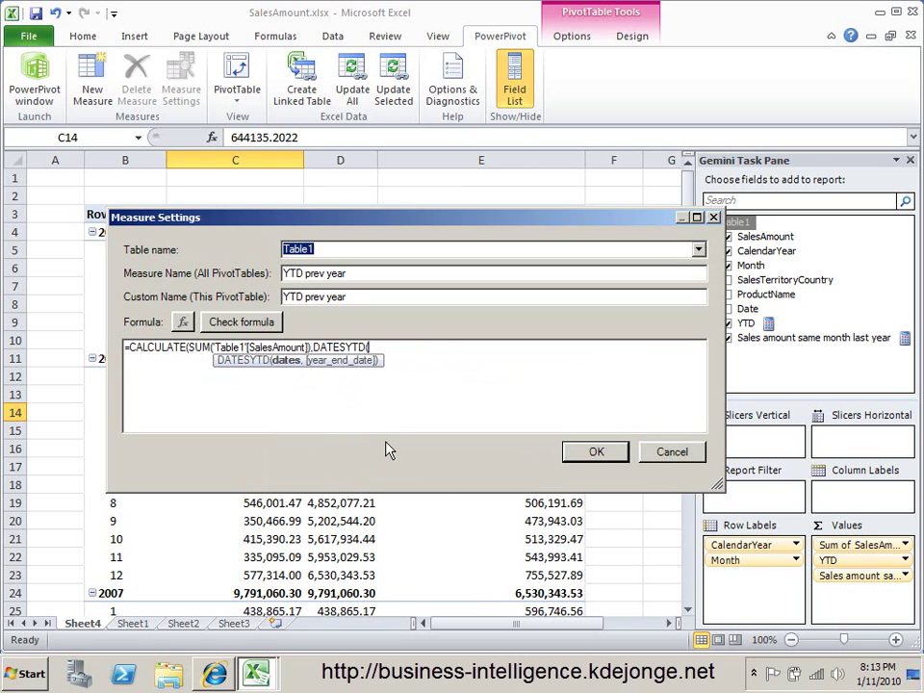
{"action": "type", "text": "pa"}
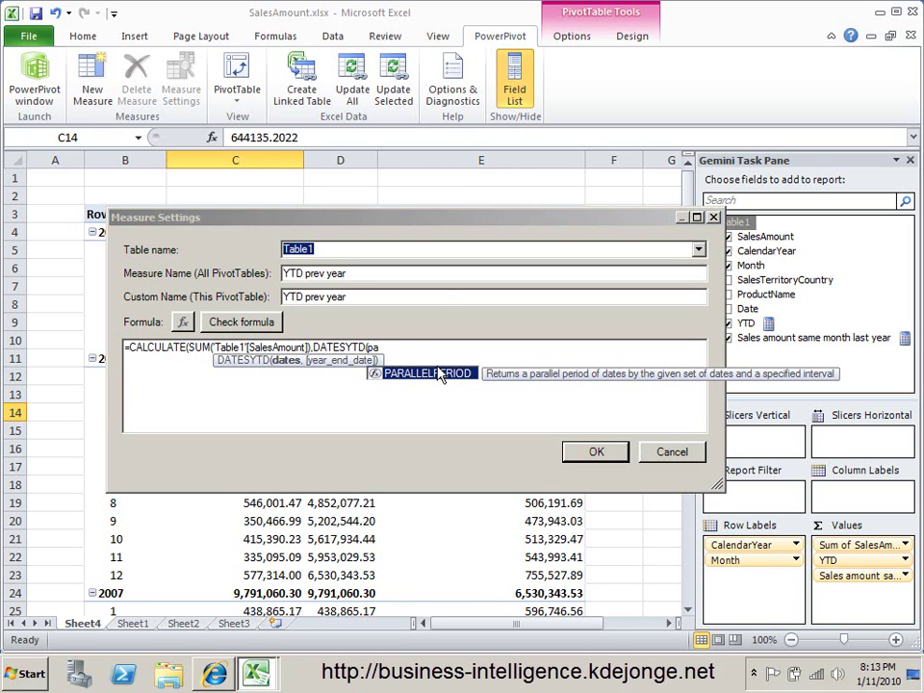
{"action": "double_click", "coordinate": [438, 374]}
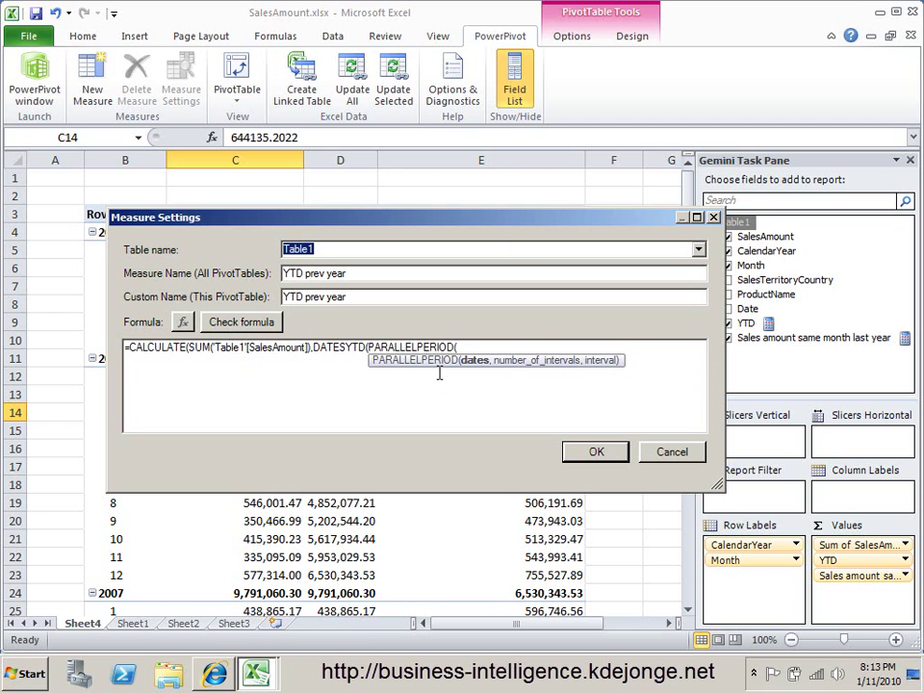
{"action": "type", "text": "'Ta"}
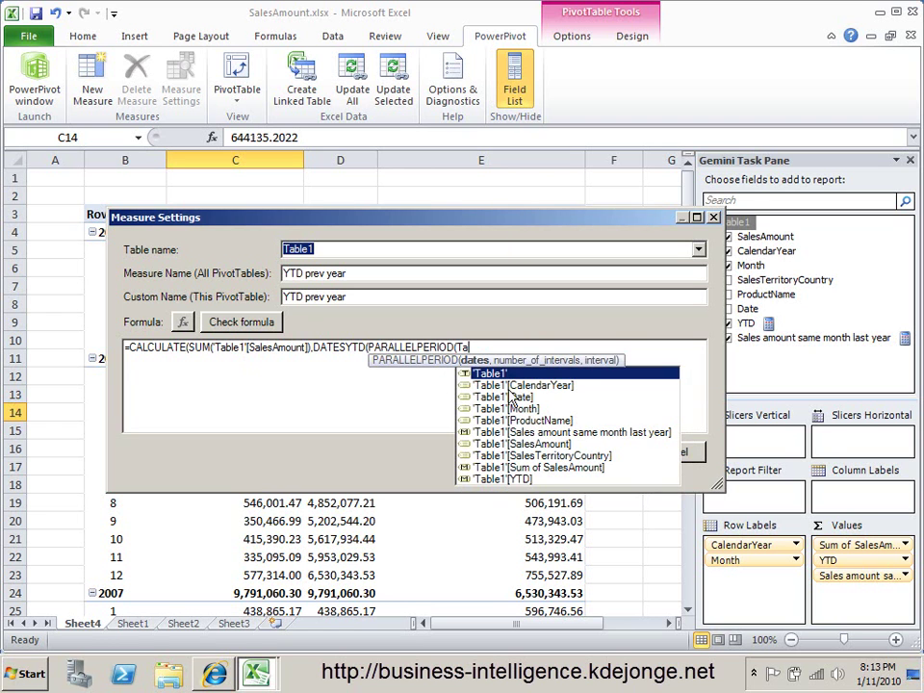
{"action": "double_click", "coordinate": [525, 395]}
{"action": "type", "text": ","}
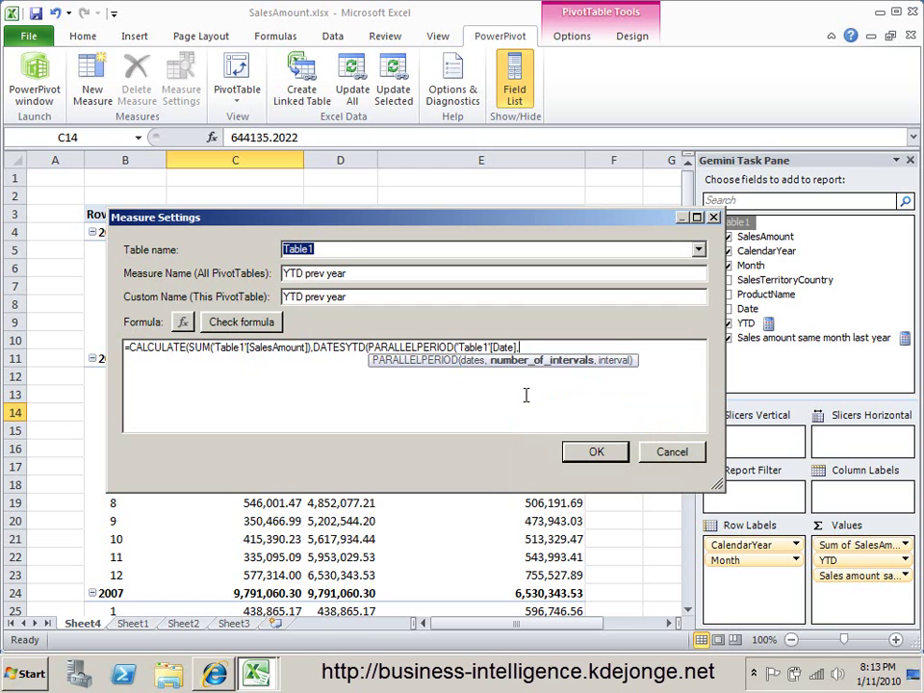
{"action": "type", "text": "-12,mo"}
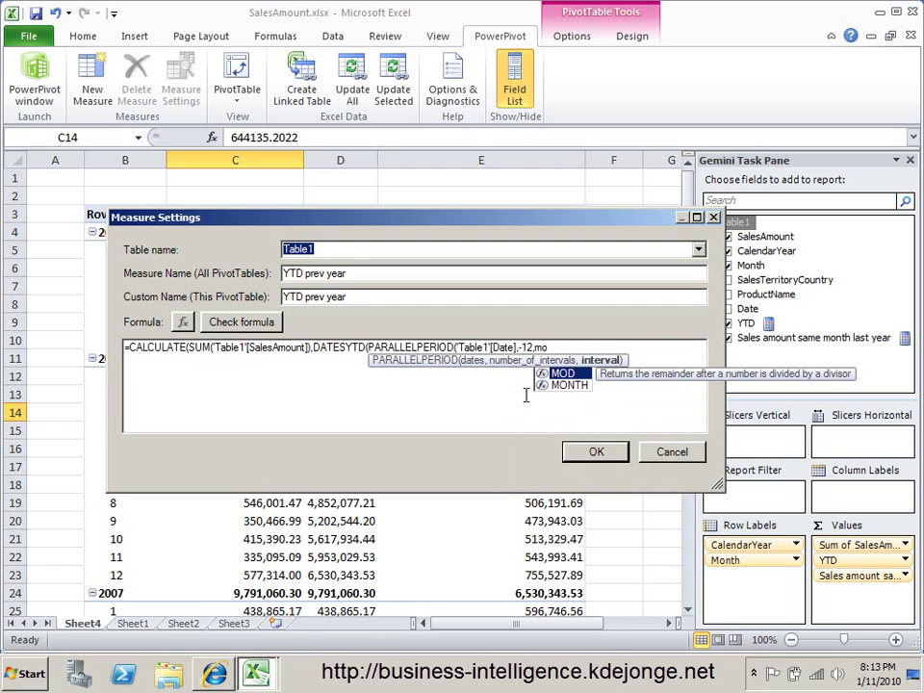
{"action": "left_click", "coordinate": [553, 385]}
{"action": "double_click", "coordinate": [552, 385]}
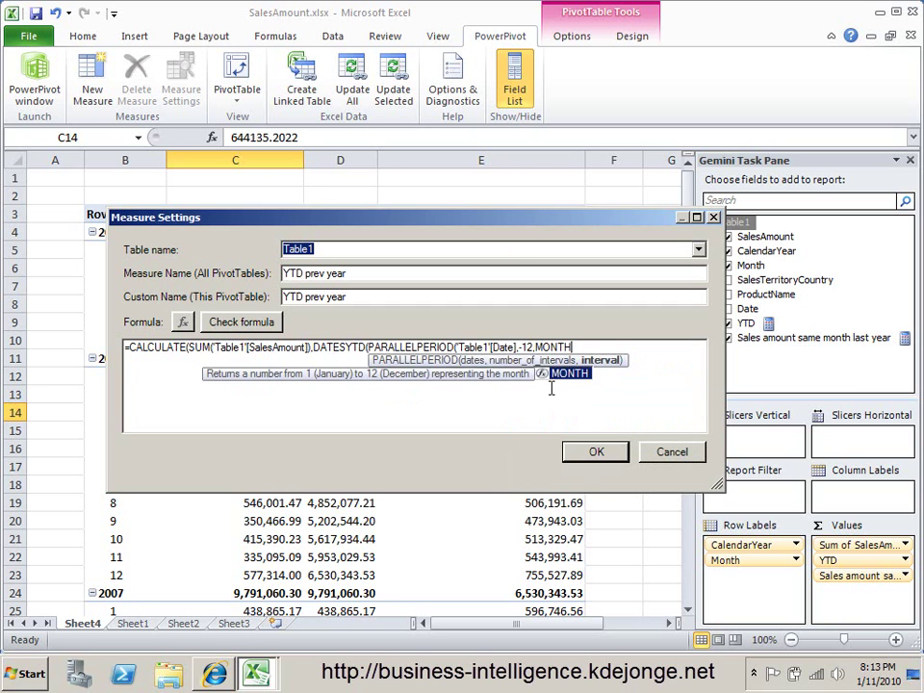
{"action": "type", "text": "))"}
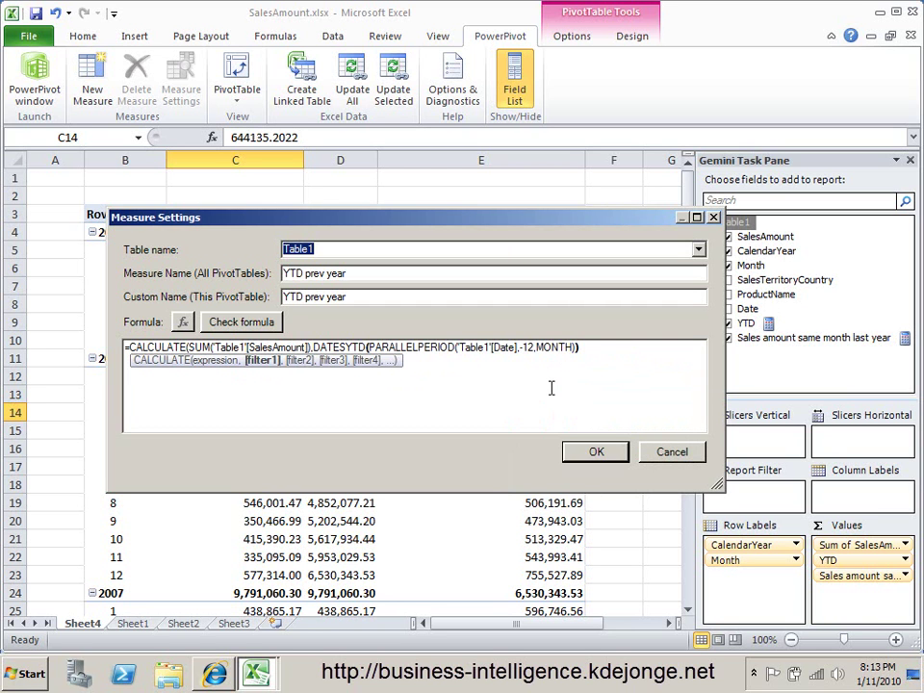
Complete the YTD prev year formula with all('Table1') as the second filter, and check and save the measure
{"action": "type", "text": ",al"}
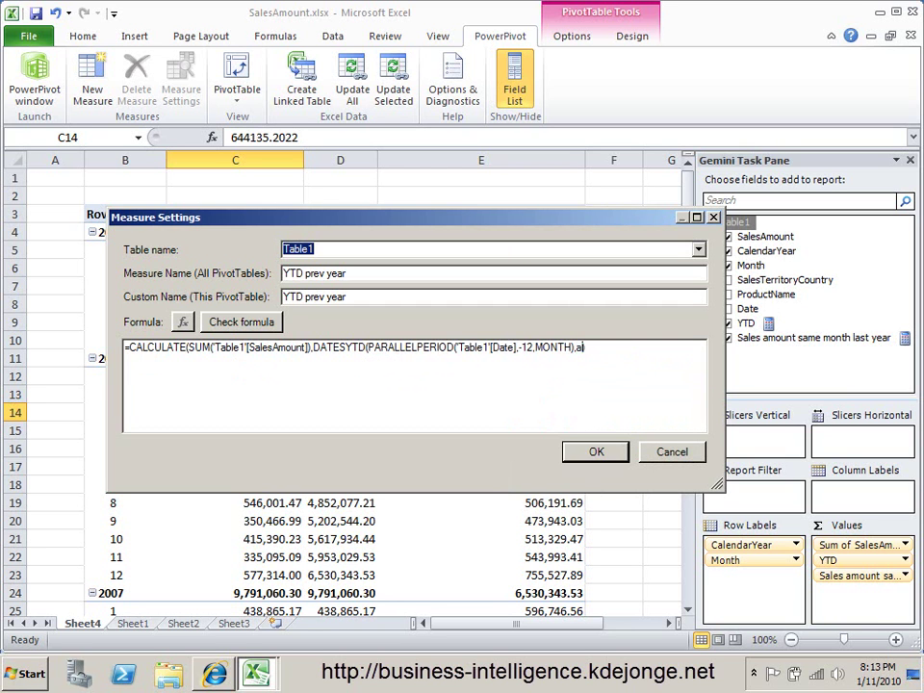
{"action": "type", "text": "l("}
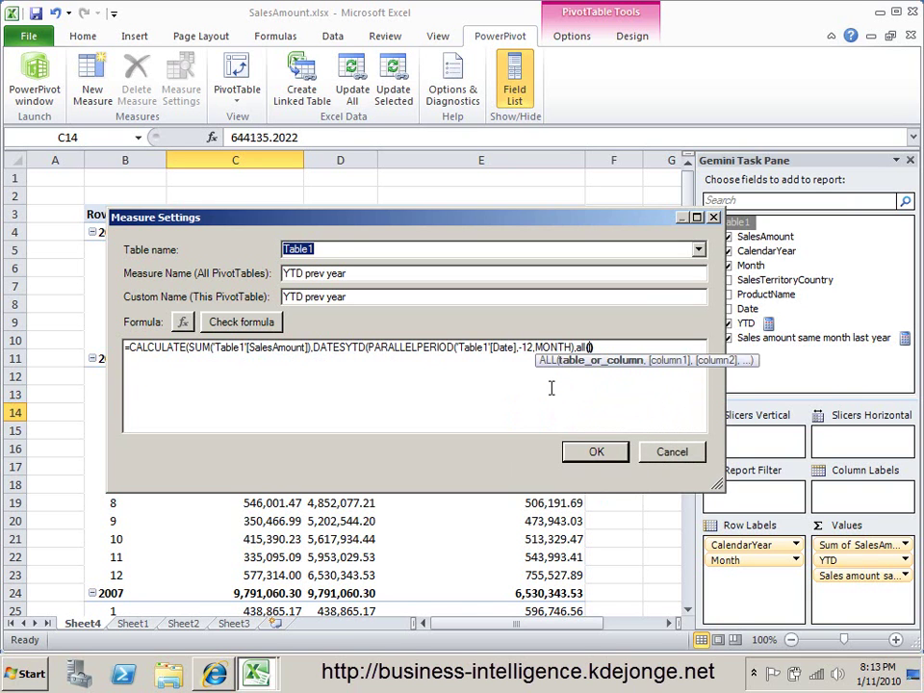
{"action": "type", "text": "'Tabl"}
{"action": "double_click", "coordinate": [652, 380]}
{"action": "type", "text": ")"}
{"action": "left_click", "coordinate": [241, 321]}
{"action": "left_click", "coordinate": [597, 452]}
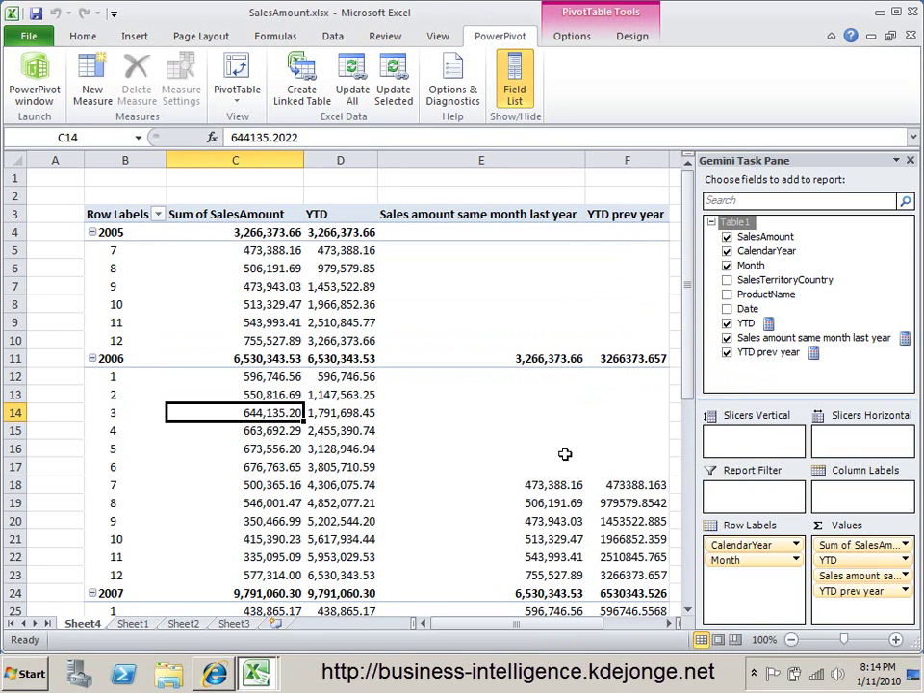
Review the YTD prev year values across the PivotTable's years and months
{"action": "scroll", "coordinate": [658, 465], "scroll_direction": "down", "scroll_amount": 1}
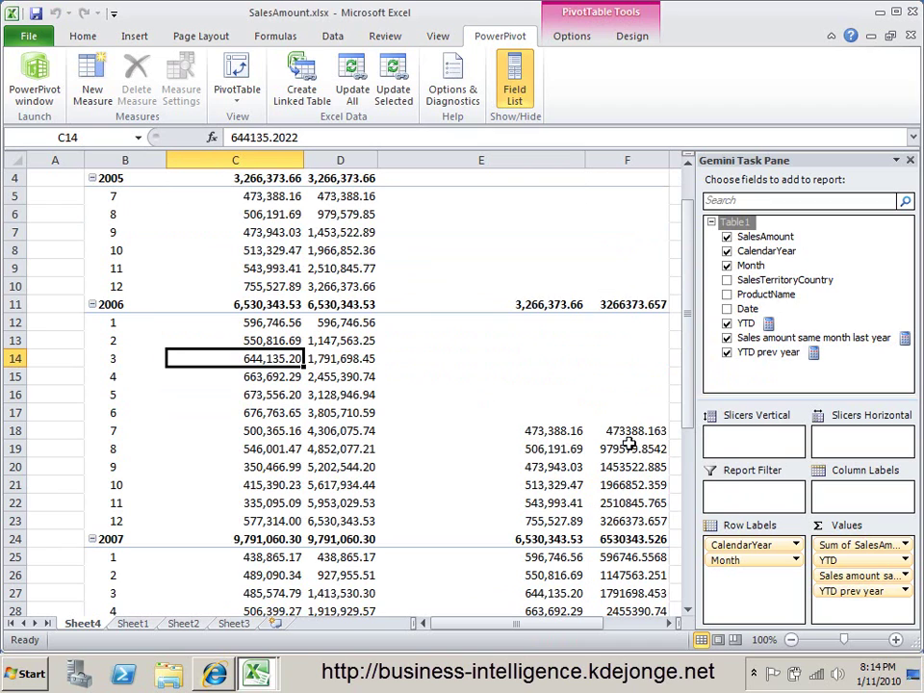
{"action": "scroll", "coordinate": [626, 443], "scroll_direction": "down", "scroll_amount": 4}
{"action": "scroll", "coordinate": [615, 399], "scroll_direction": "down", "scroll_amount": 3}
{"action": "scroll", "coordinate": [642, 417], "scroll_direction": "up", "scroll_amount": 7}
{"action": "scroll", "coordinate": [642, 417], "scroll_direction": "up", "scroll_amount": 1}
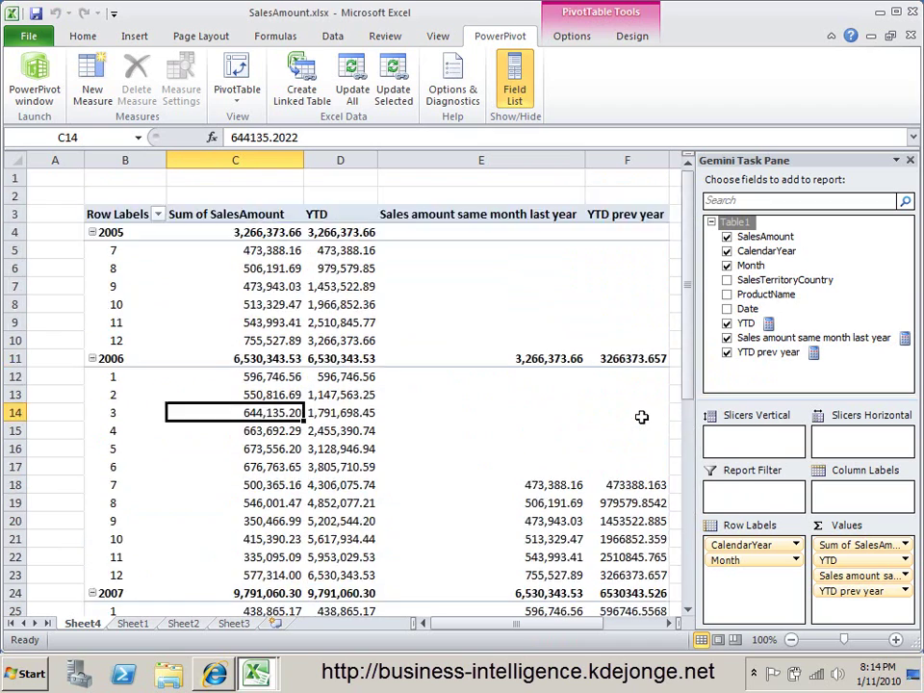
Add a new measure to Table1 with the formula ='Table1'[YTD prev year] * 1.05
{"action": "right_click", "coordinate": [726, 224]}
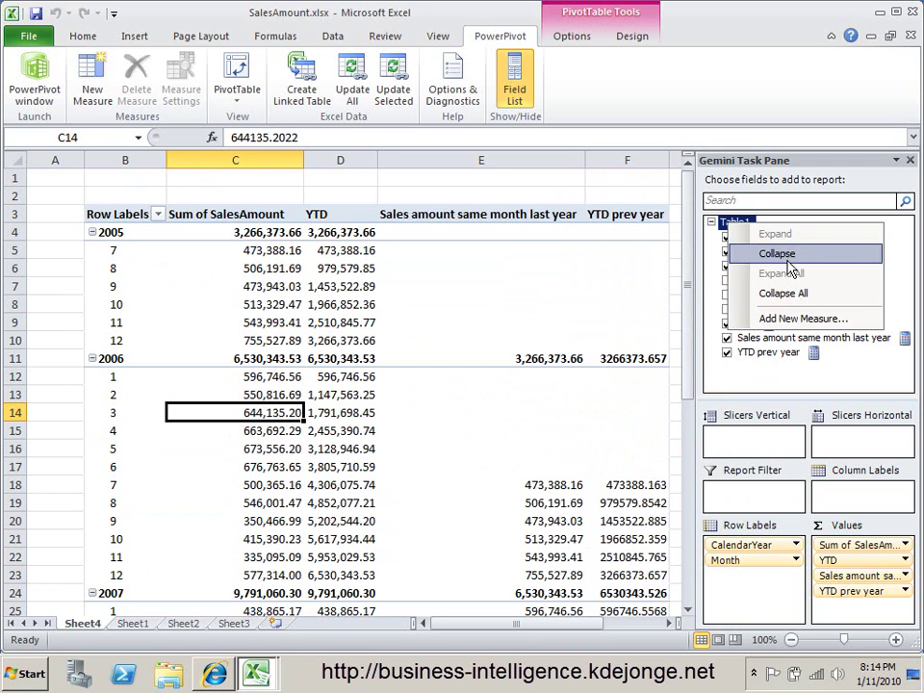
{"action": "left_click", "coordinate": [797, 319]}
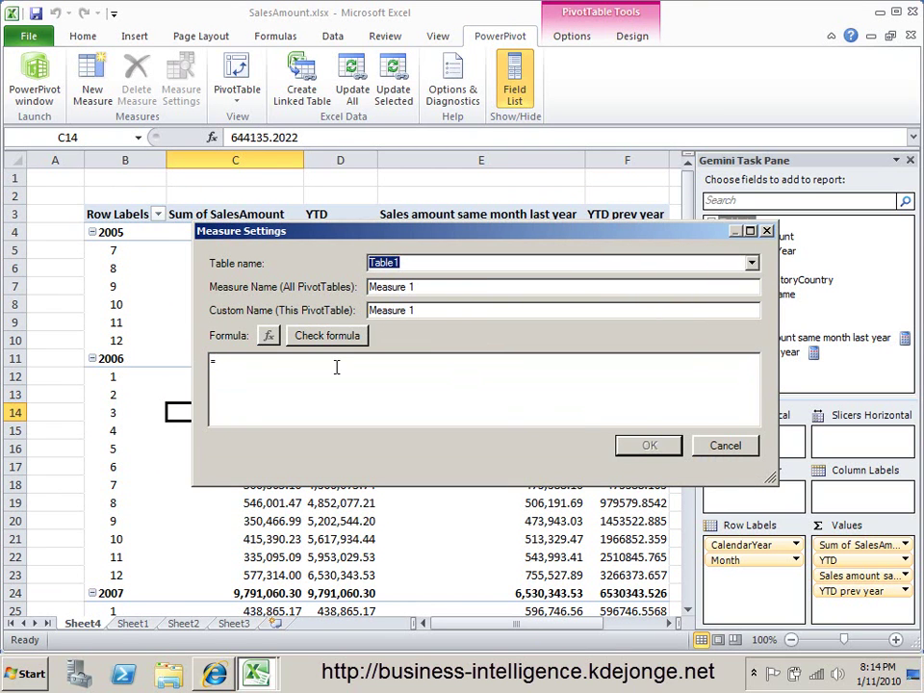
{"action": "type", "text": "sa"}
{"action": "key", "text": "BackSpace"}
{"action": "key", "text": "BackSpace"}
{"action": "type", "text": "Ta"}
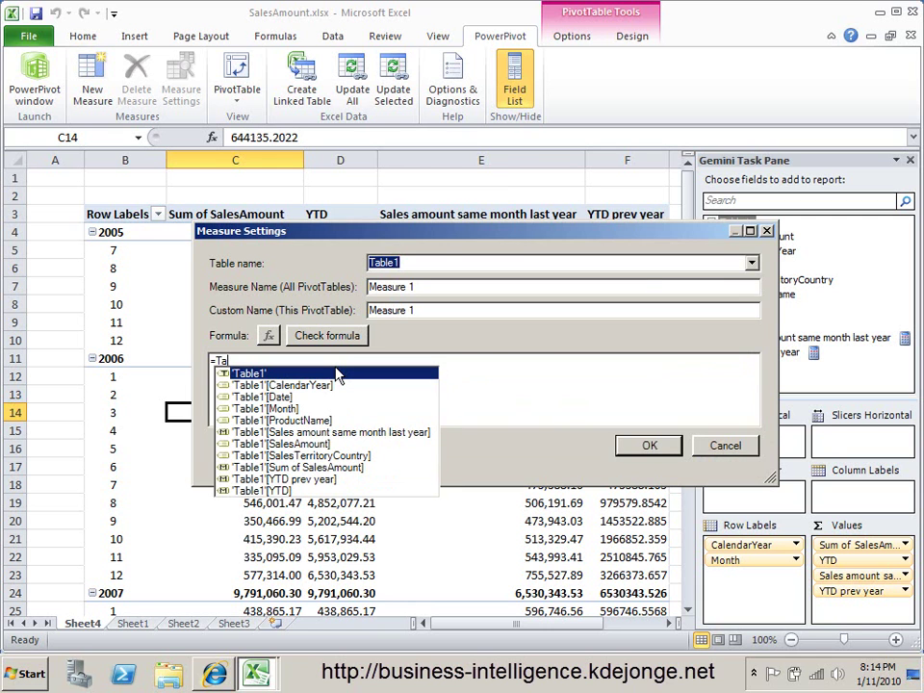
{"action": "left_click", "coordinate": [329, 480]}
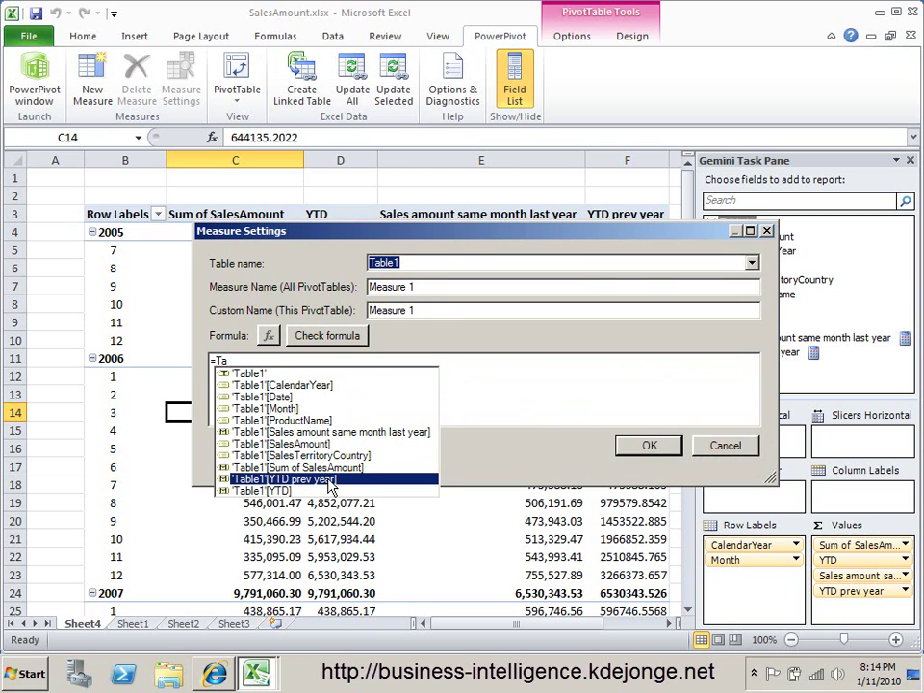
{"action": "double_click", "coordinate": [328, 480]}
{"action": "type", "text": "* 1.05"}
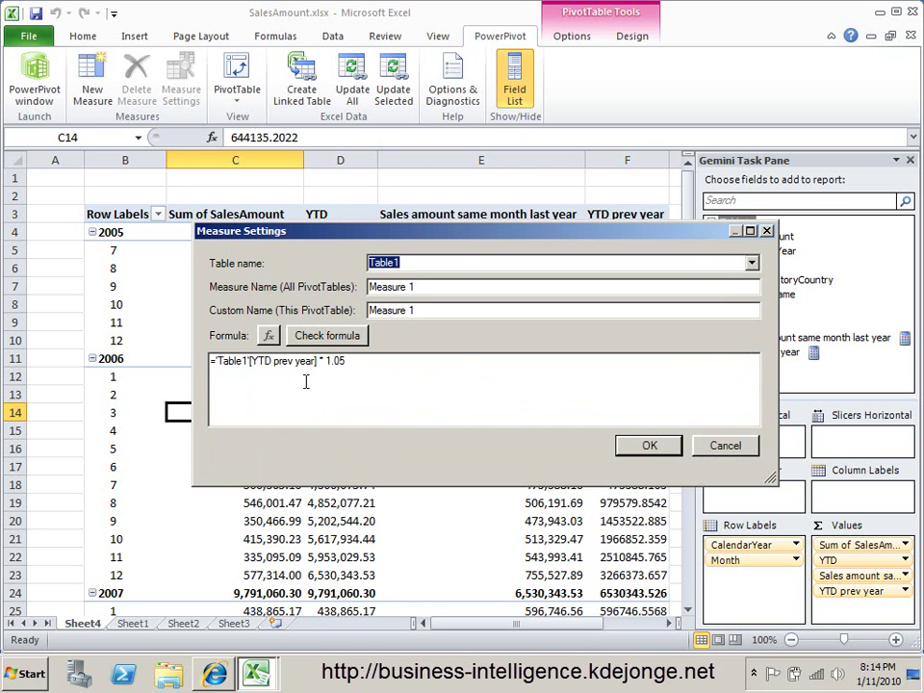
Name the new measure Est salesamount and save it
{"action": "left_click_drag", "start_coordinate": [416, 287], "coordinate": [365, 288]}
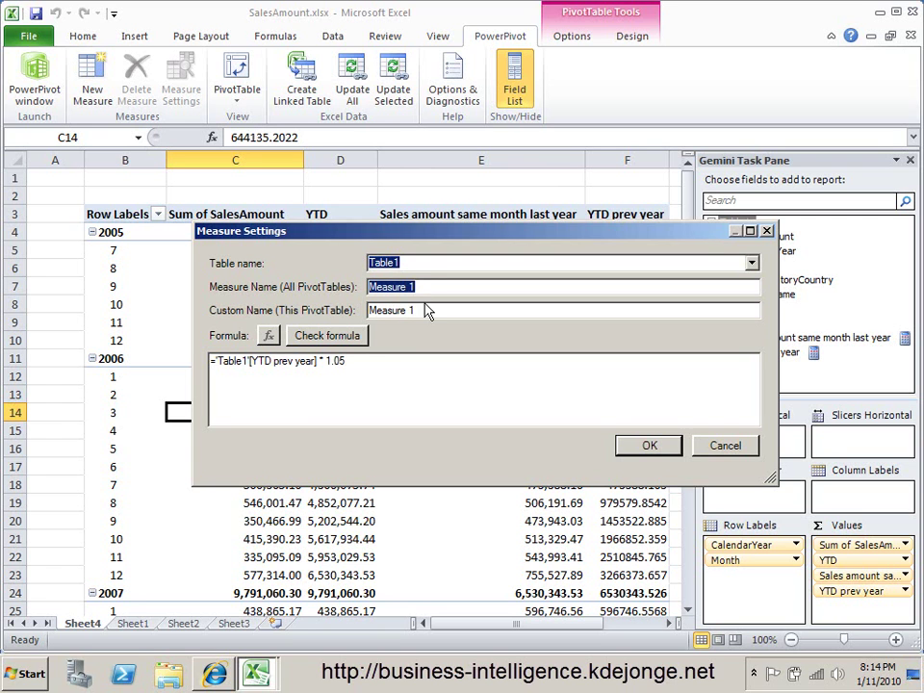
{"action": "type", "text": "Est salesamount"}
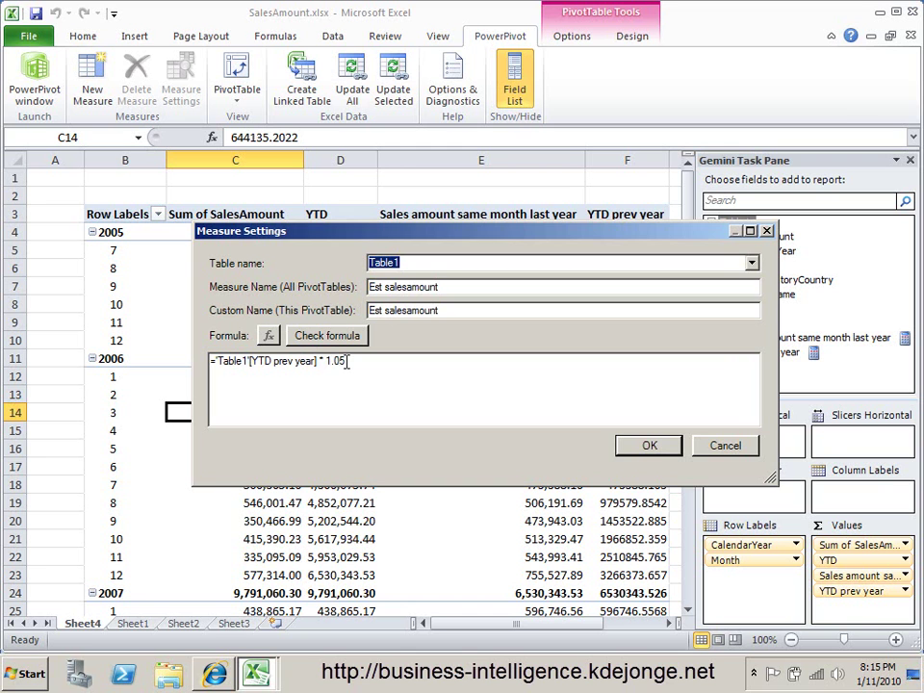
{"action": "left_click", "coordinate": [650, 444]}
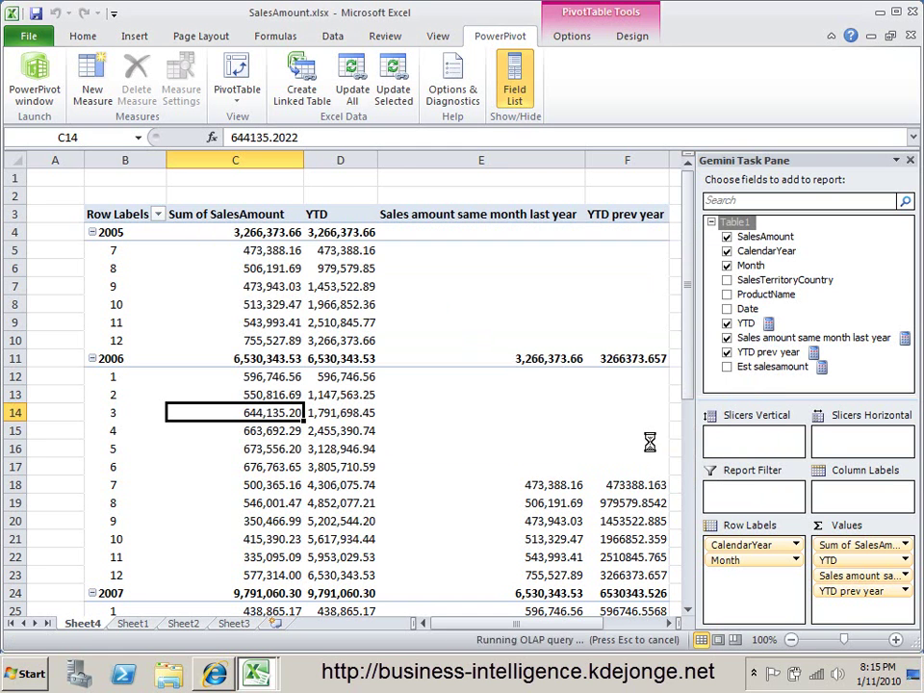
Remove Sales amount same month last year and YTD prev year from the PivotTable
{"action": "left_click_drag", "start_coordinate": [487, 633], "coordinate": [516, 624]}
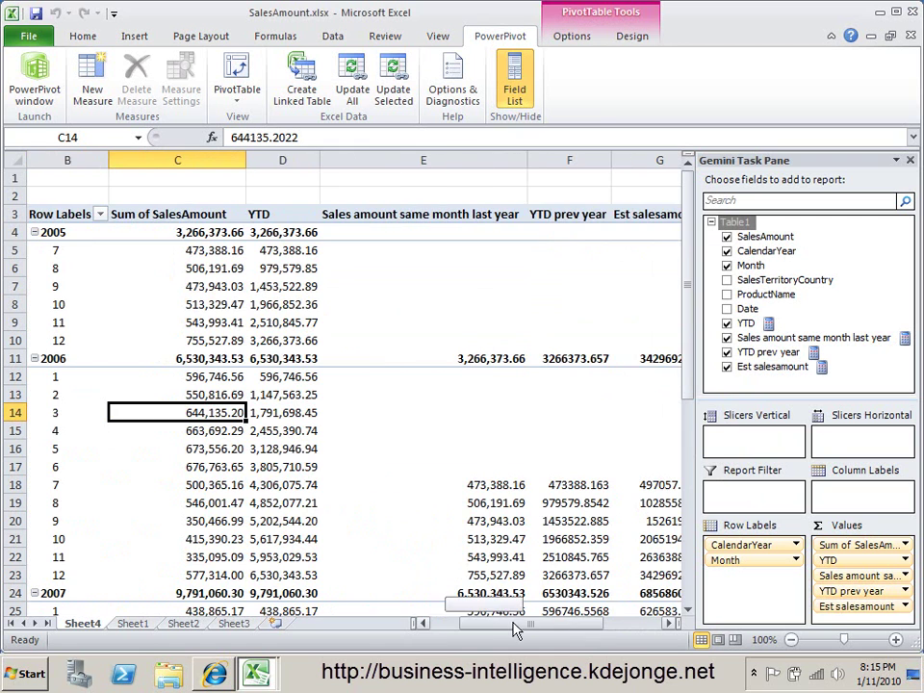
{"action": "left_click", "coordinate": [727, 337]}
{"action": "left_click", "coordinate": [727, 352]}
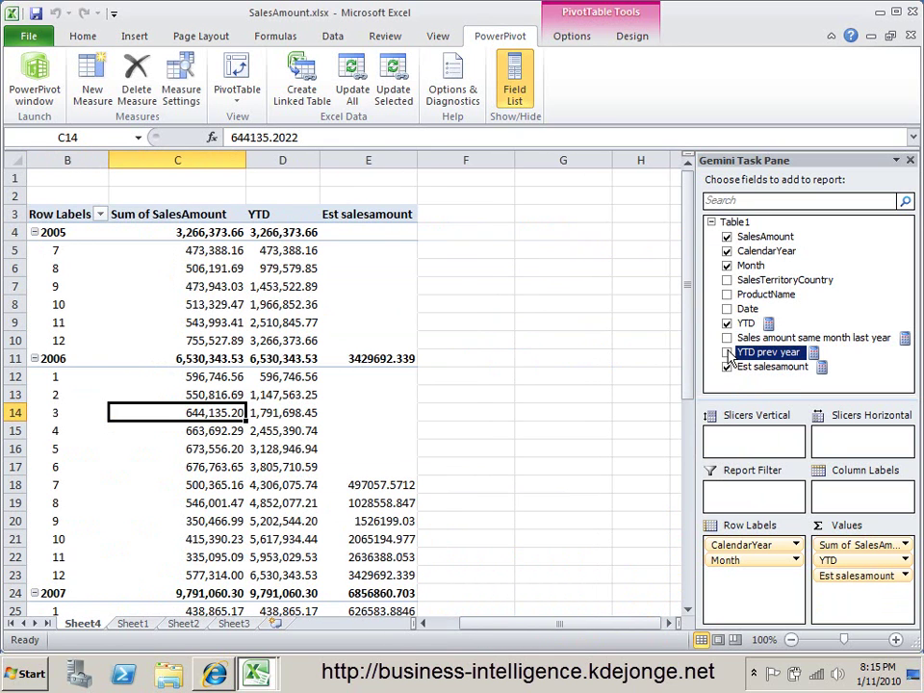
Format the Est salesamount values as Number with a 1000 separator and two decimal places
{"action": "right_click", "coordinate": [390, 469]}
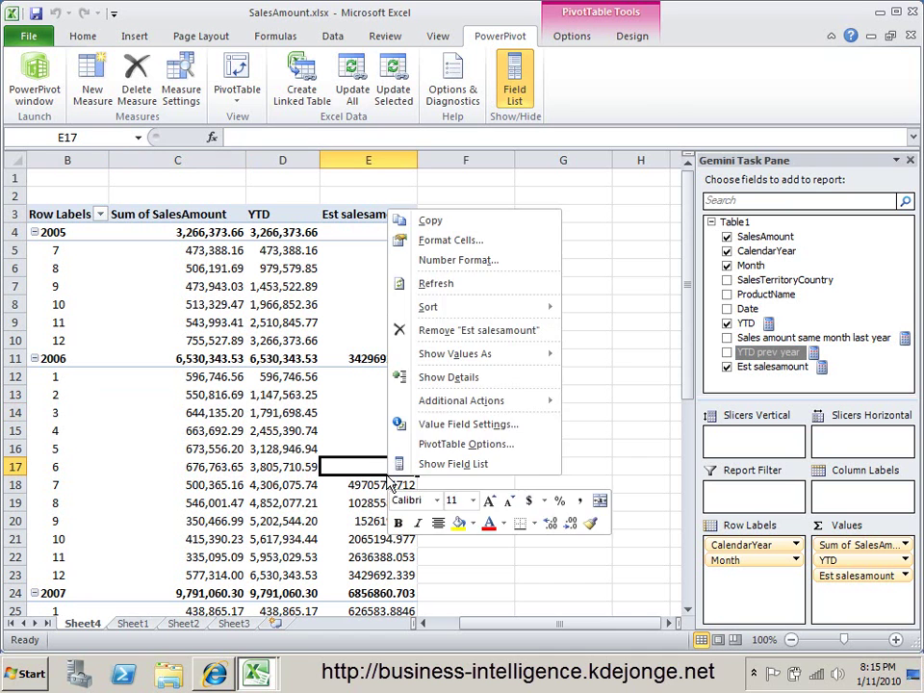
{"action": "left_click", "coordinate": [446, 262]}
{"action": "left_click", "coordinate": [253, 142]}
{"action": "left_click", "coordinate": [371, 193]}
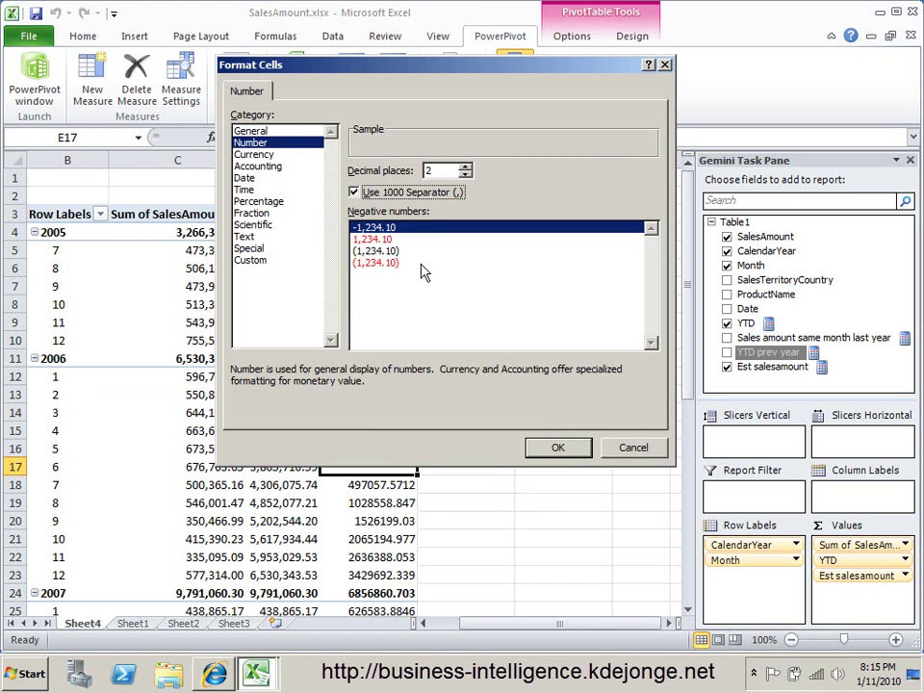
{"action": "left_click", "coordinate": [564, 447]}
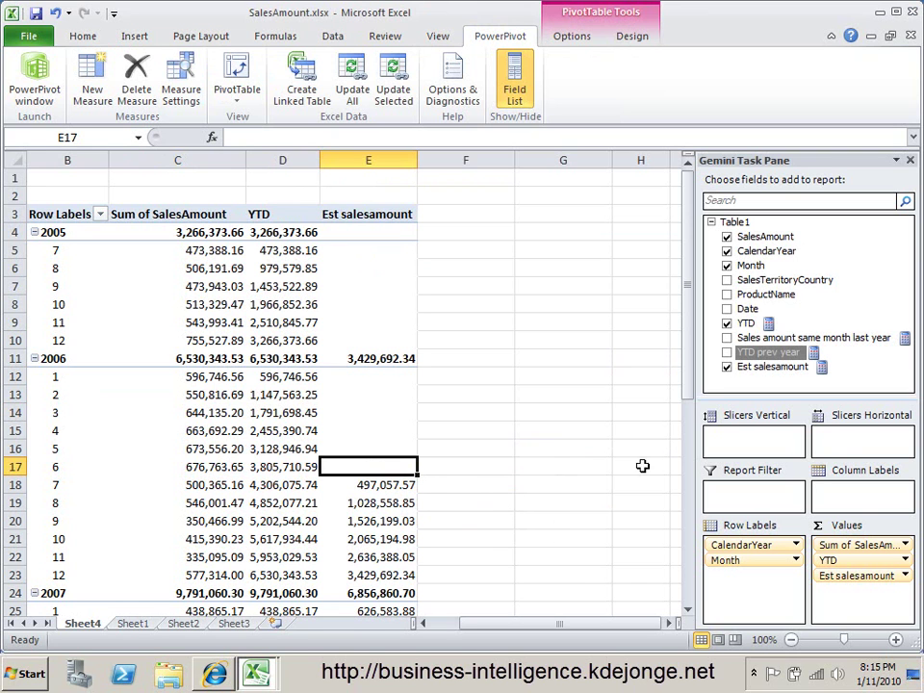
Add another measure to Table1 and name it Sales yts - estimate
{"action": "right_click", "coordinate": [741, 222]}
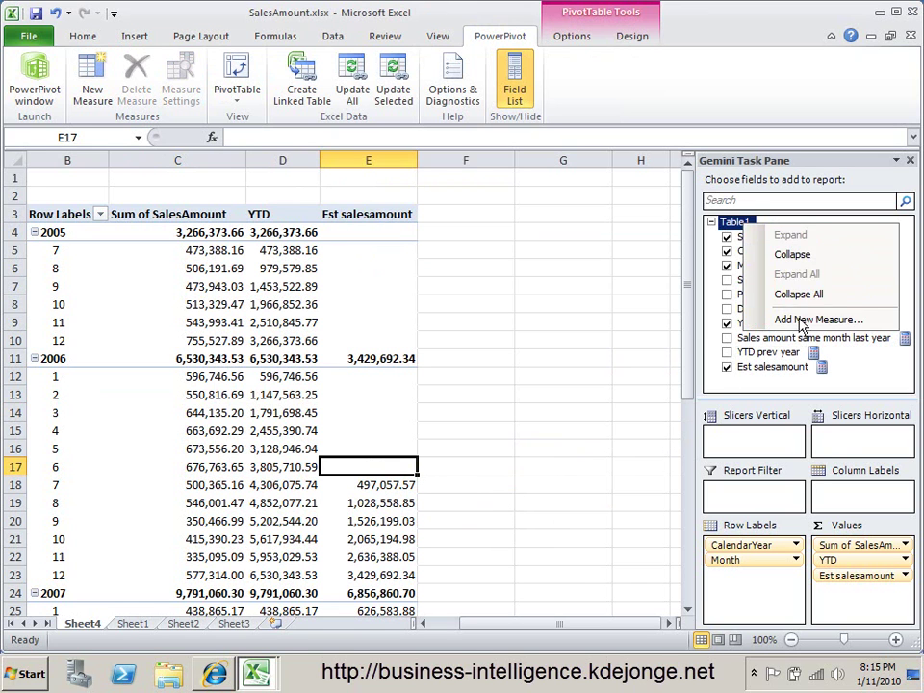
{"action": "left_click", "coordinate": [803, 320]}
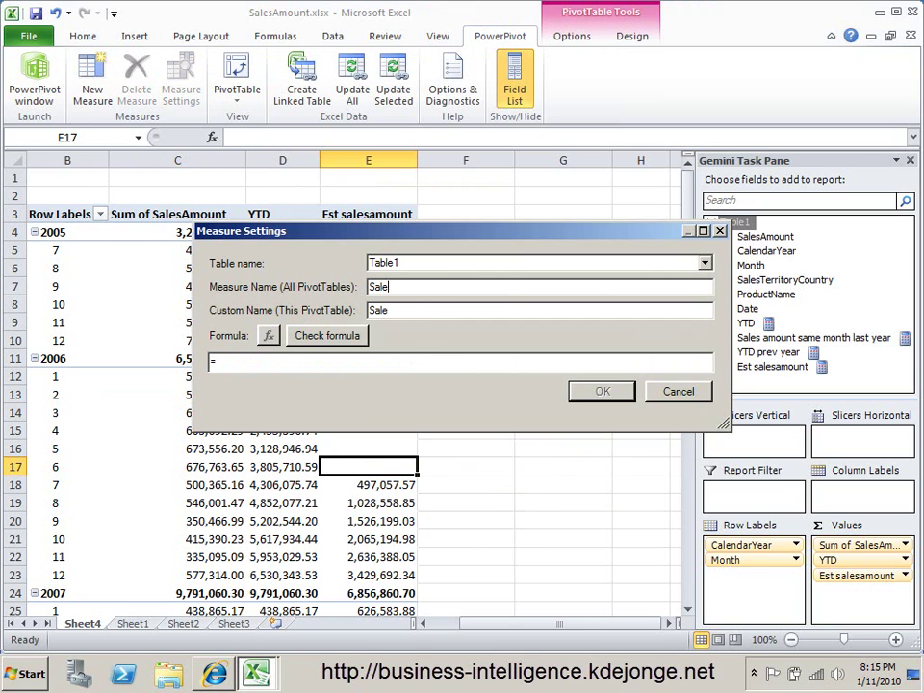
{"action": "type", "text": "ts - estimete"}
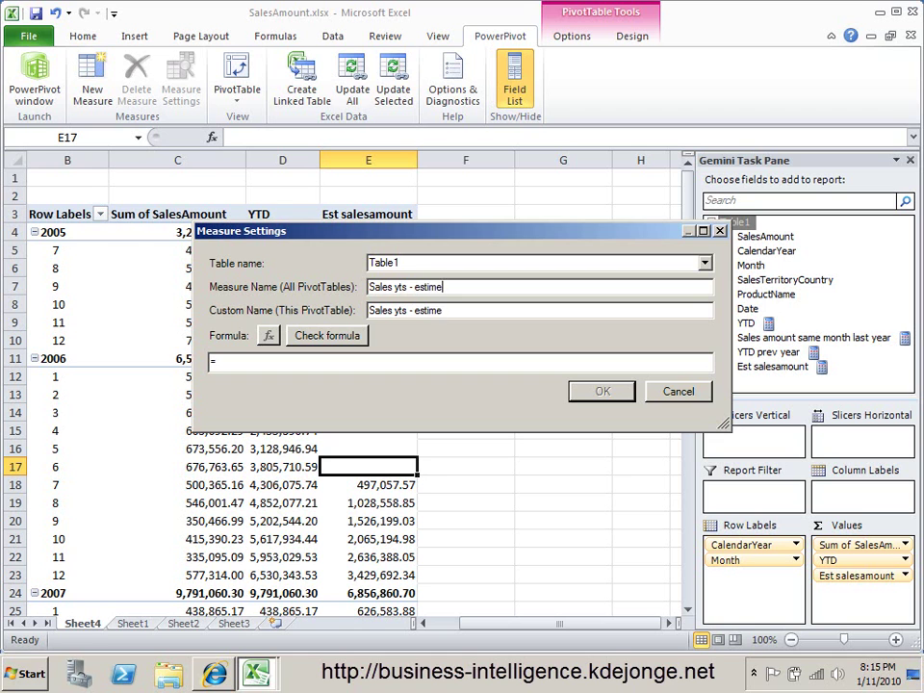
{"action": "key", "text": "BackSpace"}
{"action": "type", "text": "at"}
{"action": "key", "text": "BackSpace"}
Start the Sales yts - estimate measure's formula with a reference to 'Table1'[YTD]
{"action": "left_click", "coordinate": [319, 361]}
{"action": "type", "text": "Sa"}
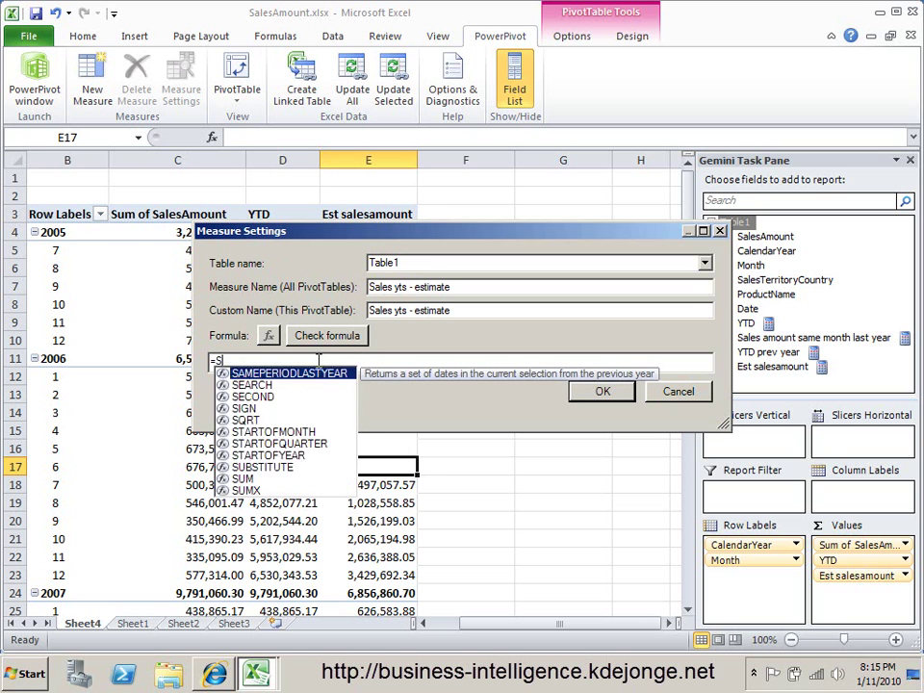
{"action": "key", "text": "BackSpace"}
{"action": "key", "text": "BackSpace"}
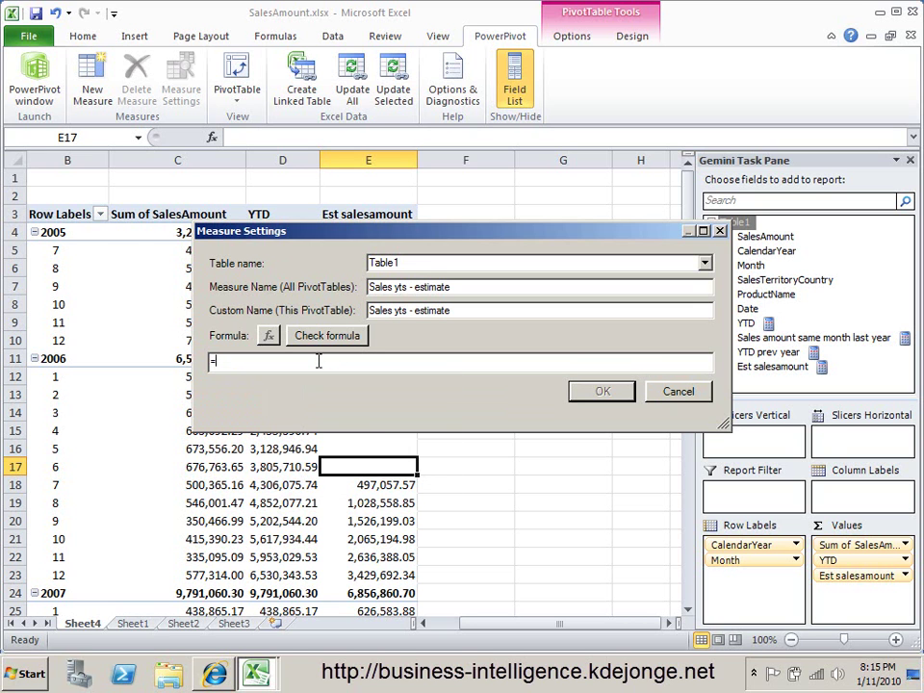
{"action": "type", "text": "Ta"}
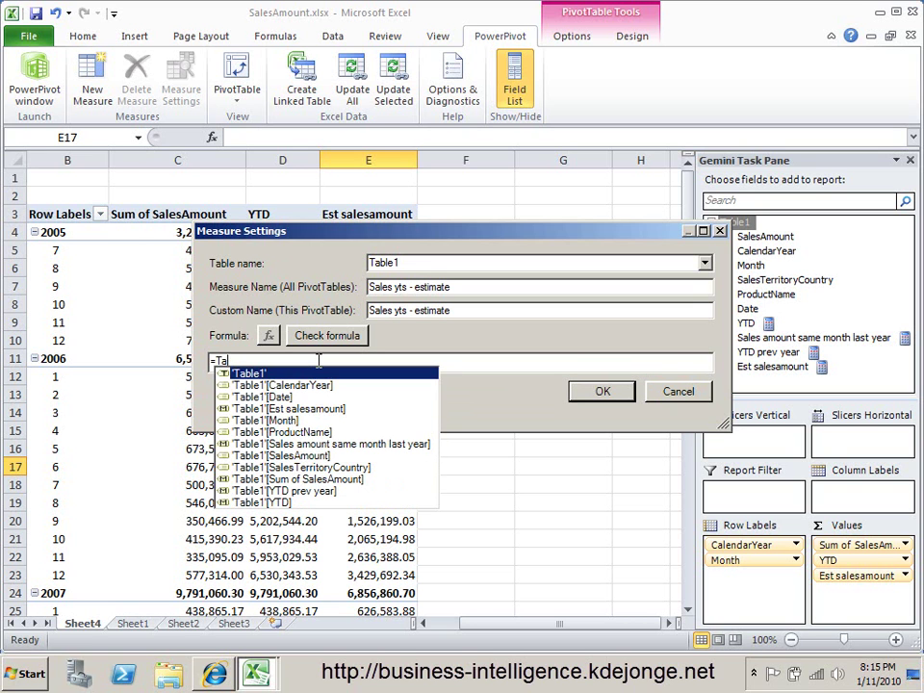
{"action": "left_click", "coordinate": [310, 502]}
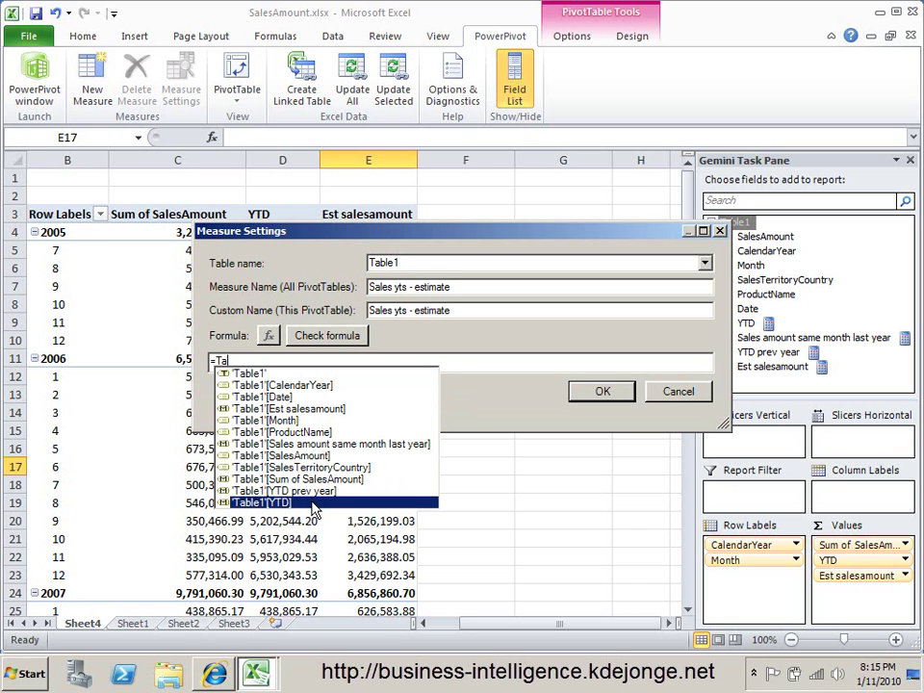
{"action": "double_click", "coordinate": [313, 503]}
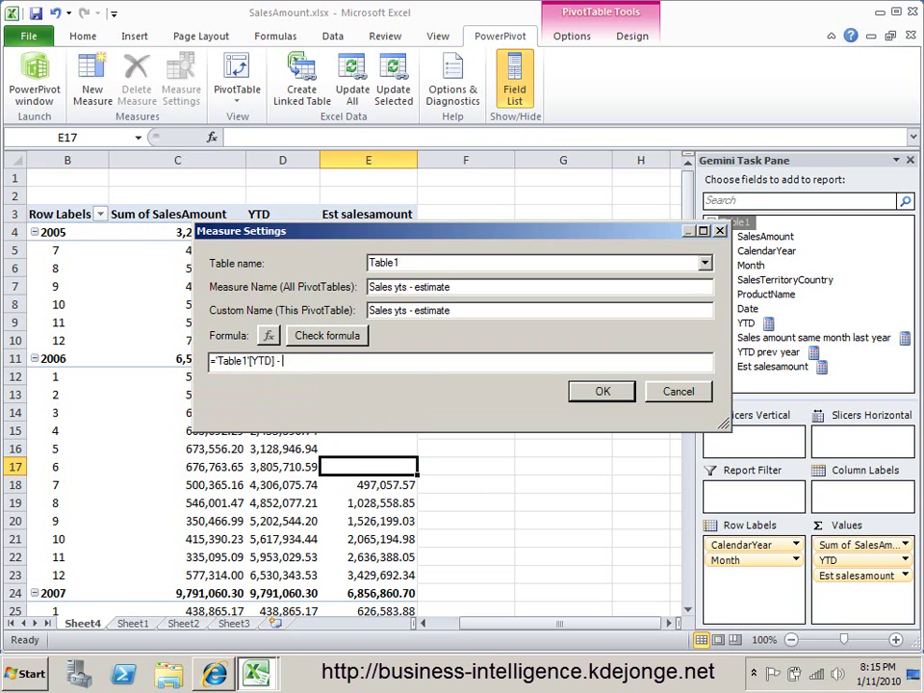
Subtract 'Table1'[Est salesamount] in the formula and save the measure
{"action": "type", "text": "- Sa"}
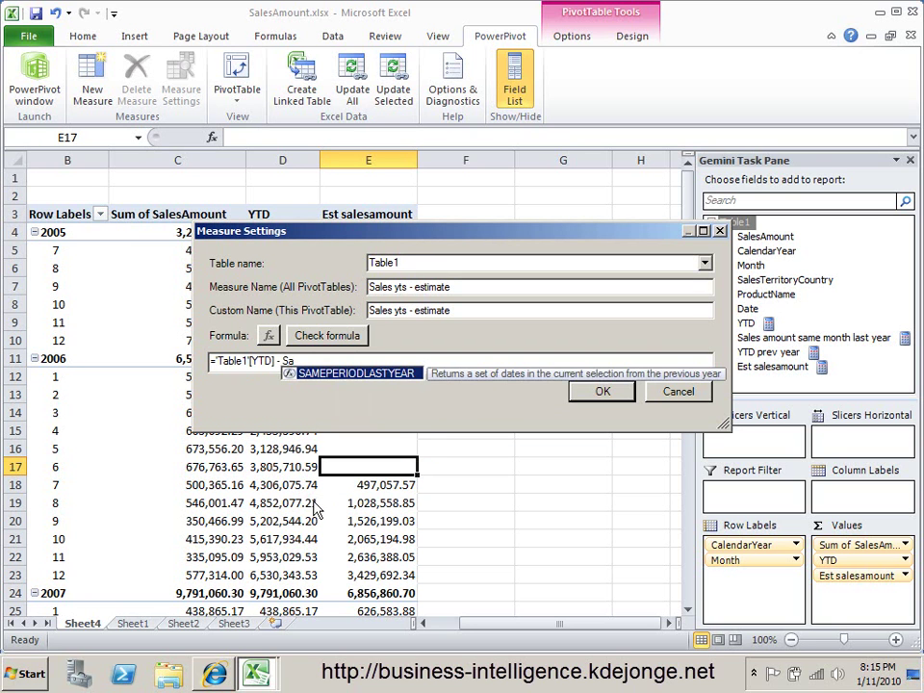
{"action": "key", "text": "BackSpace"}
{"action": "key", "text": "BackSpace"}
{"action": "type", "text": "Ta"}
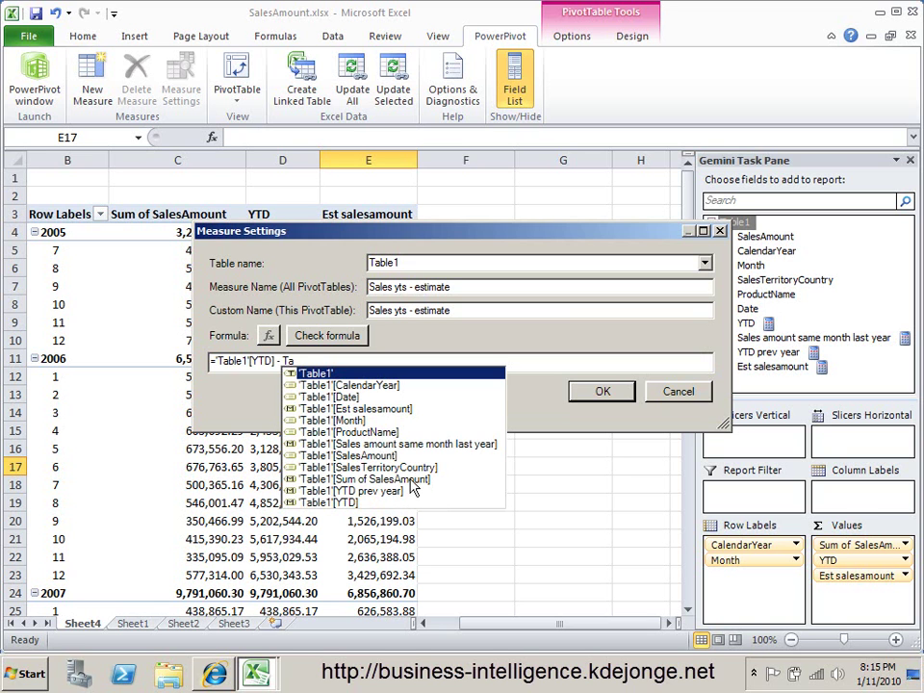
{"action": "double_click", "coordinate": [366, 408]}
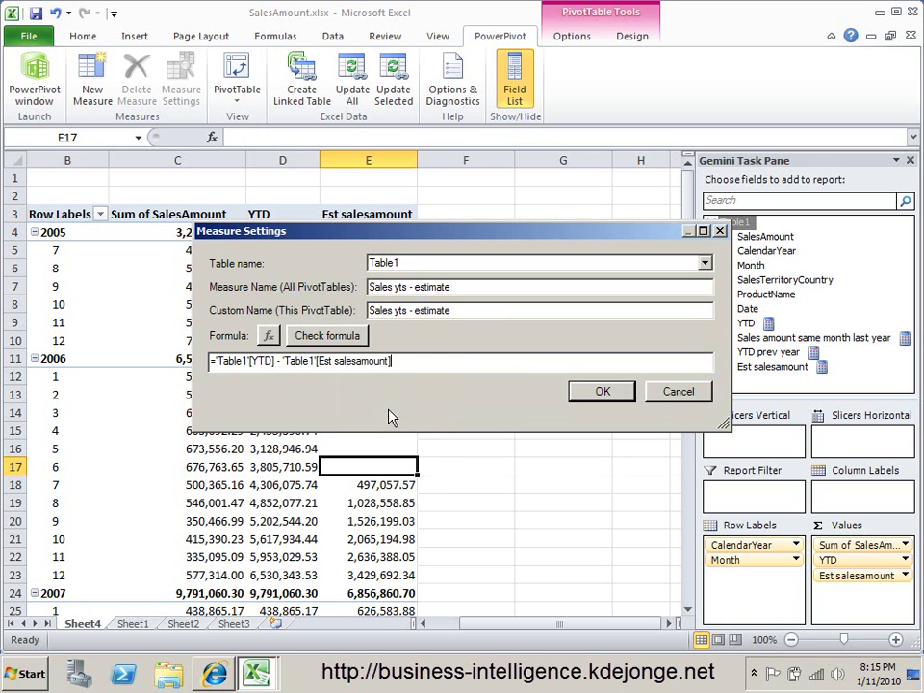
{"action": "left_click", "coordinate": [342, 351]}
{"action": "left_click", "coordinate": [596, 446]}
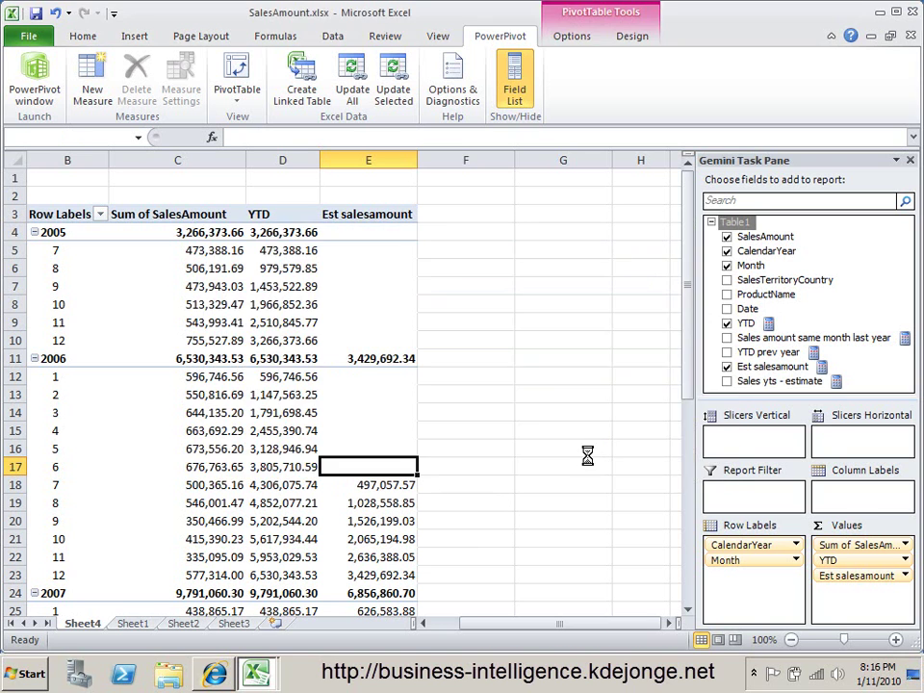
Format the Sales yts - estimate values as Number with a 1000 separator and two decimal places
{"action": "right_click", "coordinate": [484, 256]}
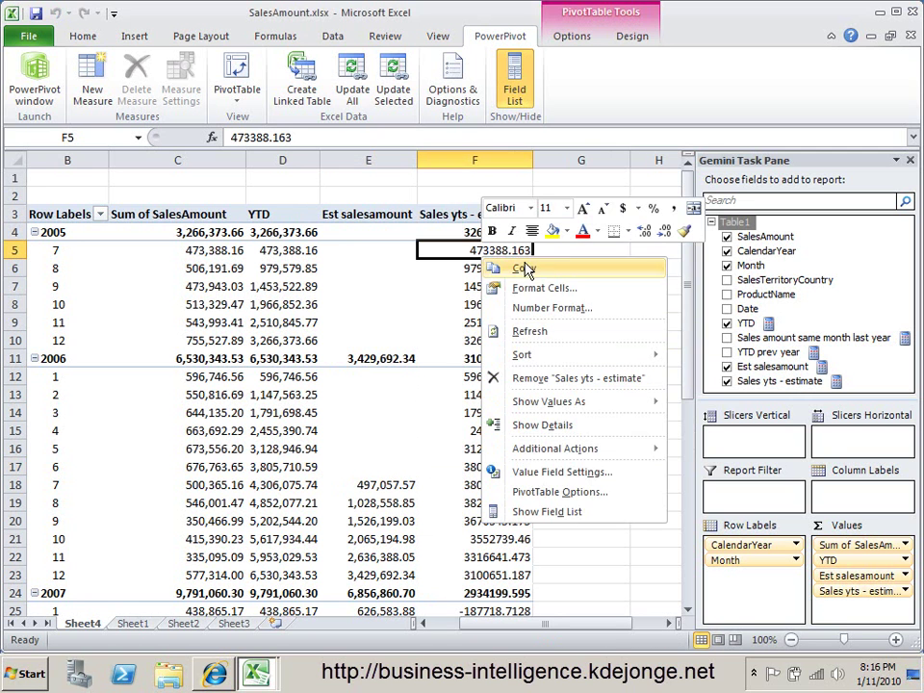
{"action": "left_click", "coordinate": [545, 307]}
{"action": "left_click", "coordinate": [359, 179]}
{"action": "left_click", "coordinate": [456, 229]}
{"action": "left_click", "coordinate": [658, 485]}
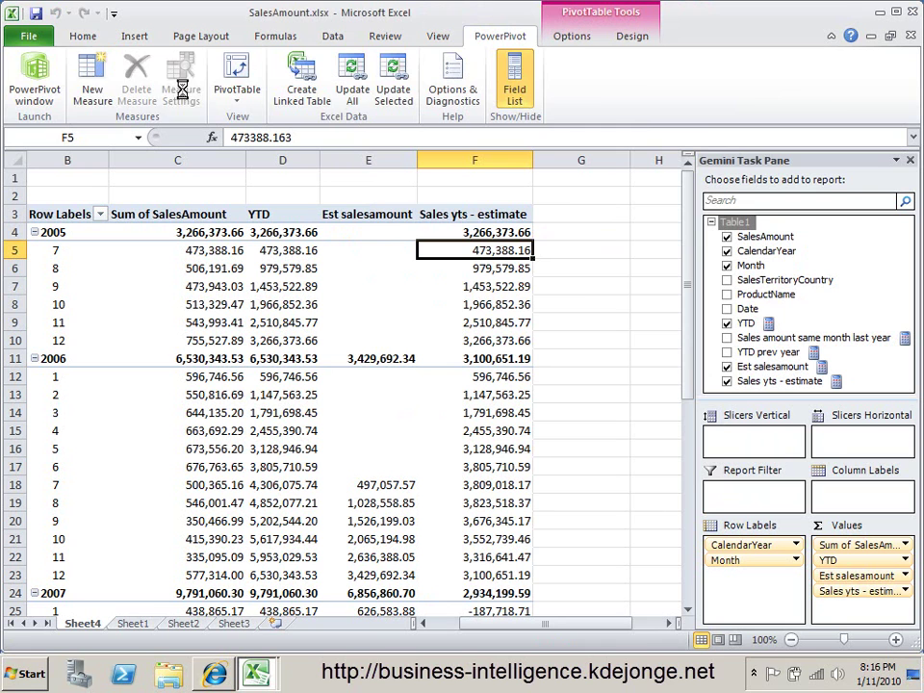
Apply a green-yellow-red color scale to all cells showing "Sales yts - estimate" values
{"action": "left_click", "coordinate": [84, 36]}
{"action": "left_click", "coordinate": [582, 85]}
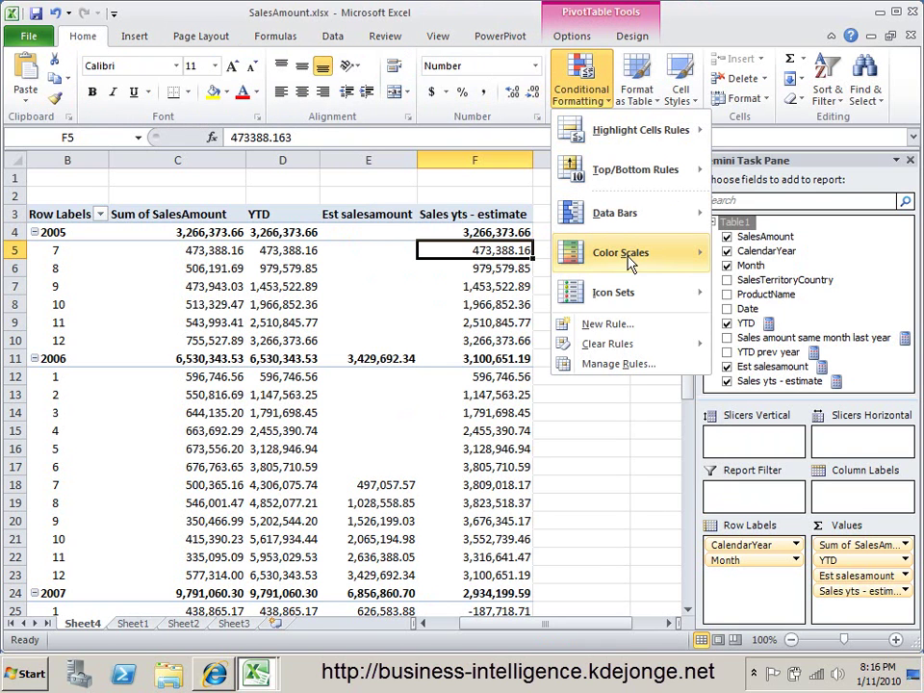
{"action": "mouse_move", "coordinate": [630, 262]}
{"action": "left_click", "coordinate": [734, 250]}
{"action": "left_click", "coordinate": [544, 252]}
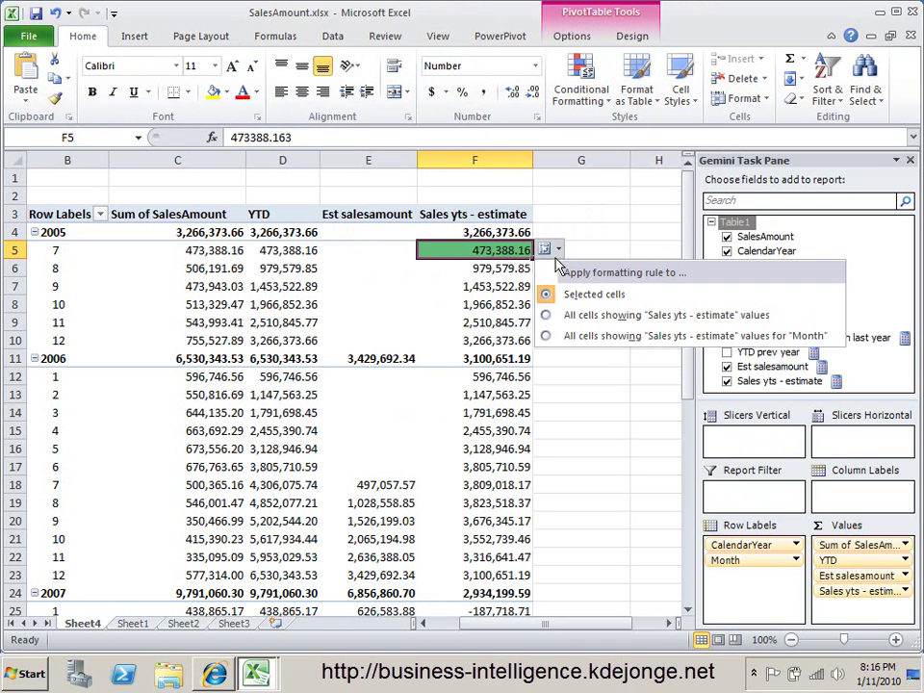
{"action": "left_click", "coordinate": [616, 315]}
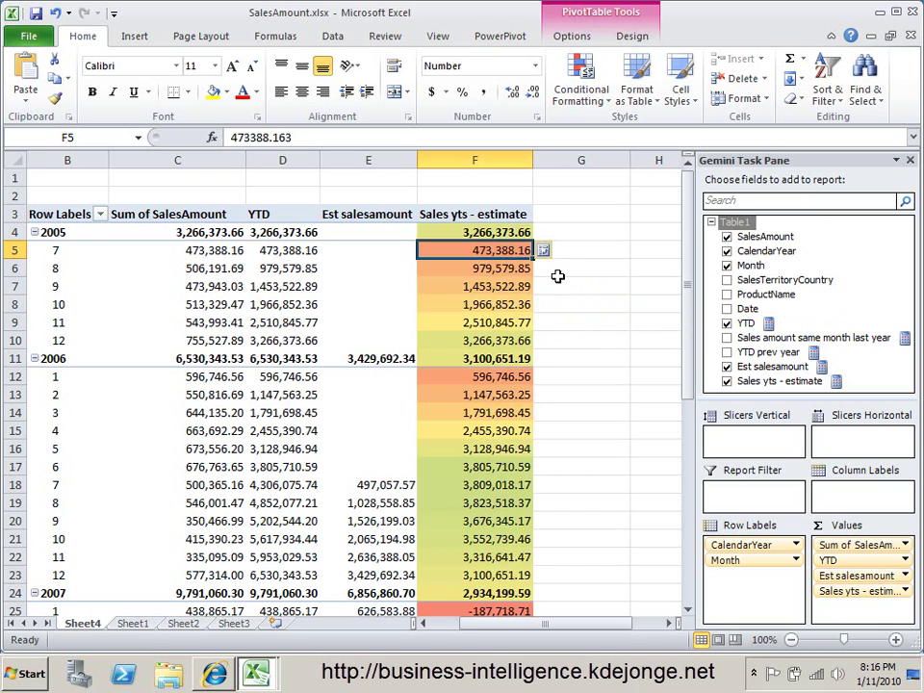
Review the color-scaled Sales yts - estimate column from 2005 down to the Grand Total
{"action": "scroll", "coordinate": [556, 277], "scroll_direction": "down", "scroll_amount": 8}
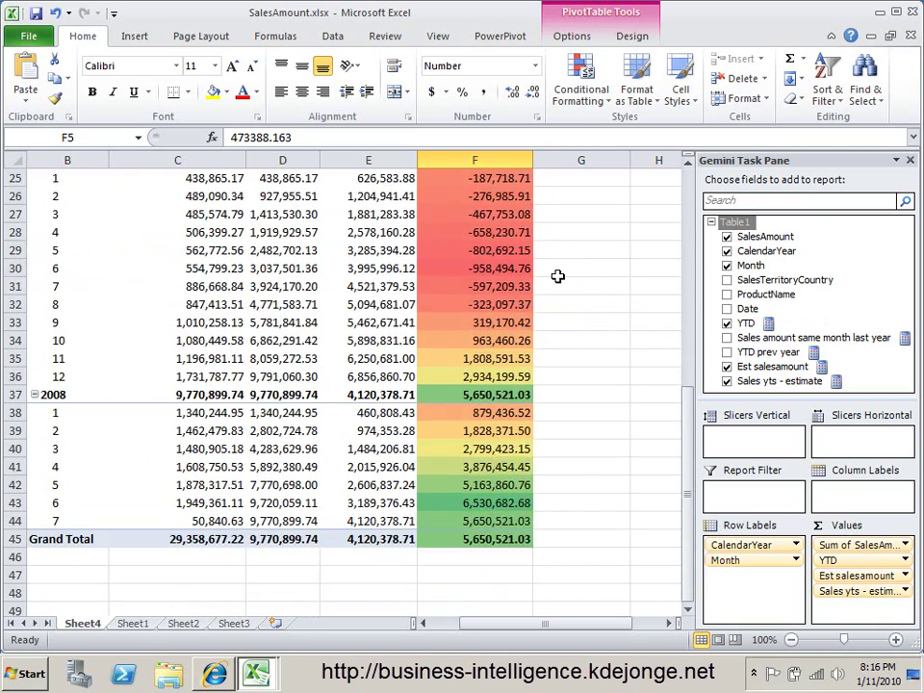
{"action": "scroll", "coordinate": [553, 334], "scroll_direction": "up", "scroll_amount": 7}
{"action": "scroll", "coordinate": [552, 334], "scroll_direction": "down", "scroll_amount": 6}
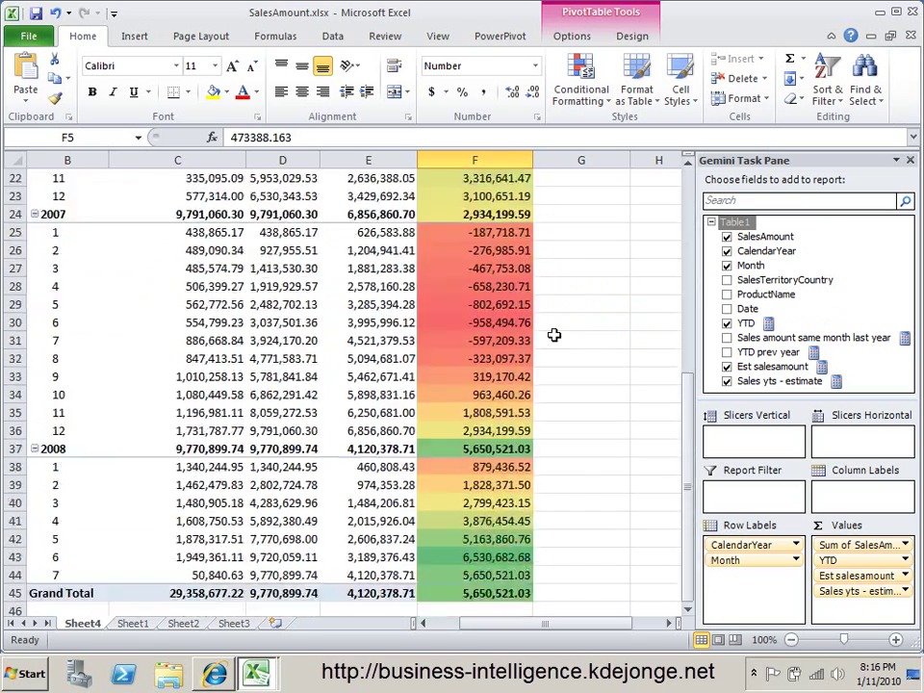
{"action": "scroll", "coordinate": [554, 334], "scroll_direction": "down", "scroll_amount": 4}
{"action": "scroll", "coordinate": [555, 334], "scroll_direction": "up", "scroll_amount": 11}
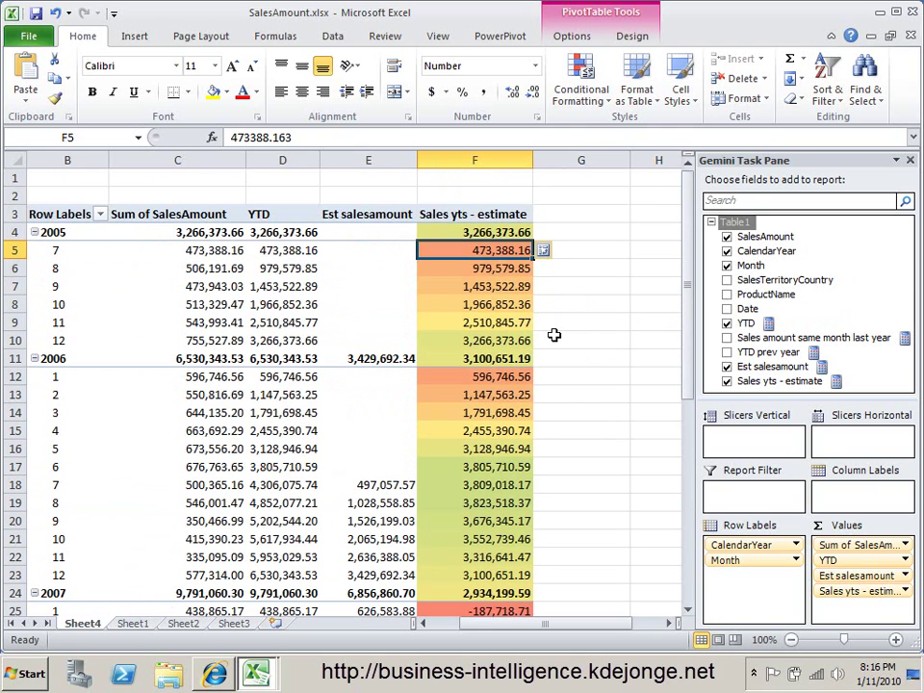